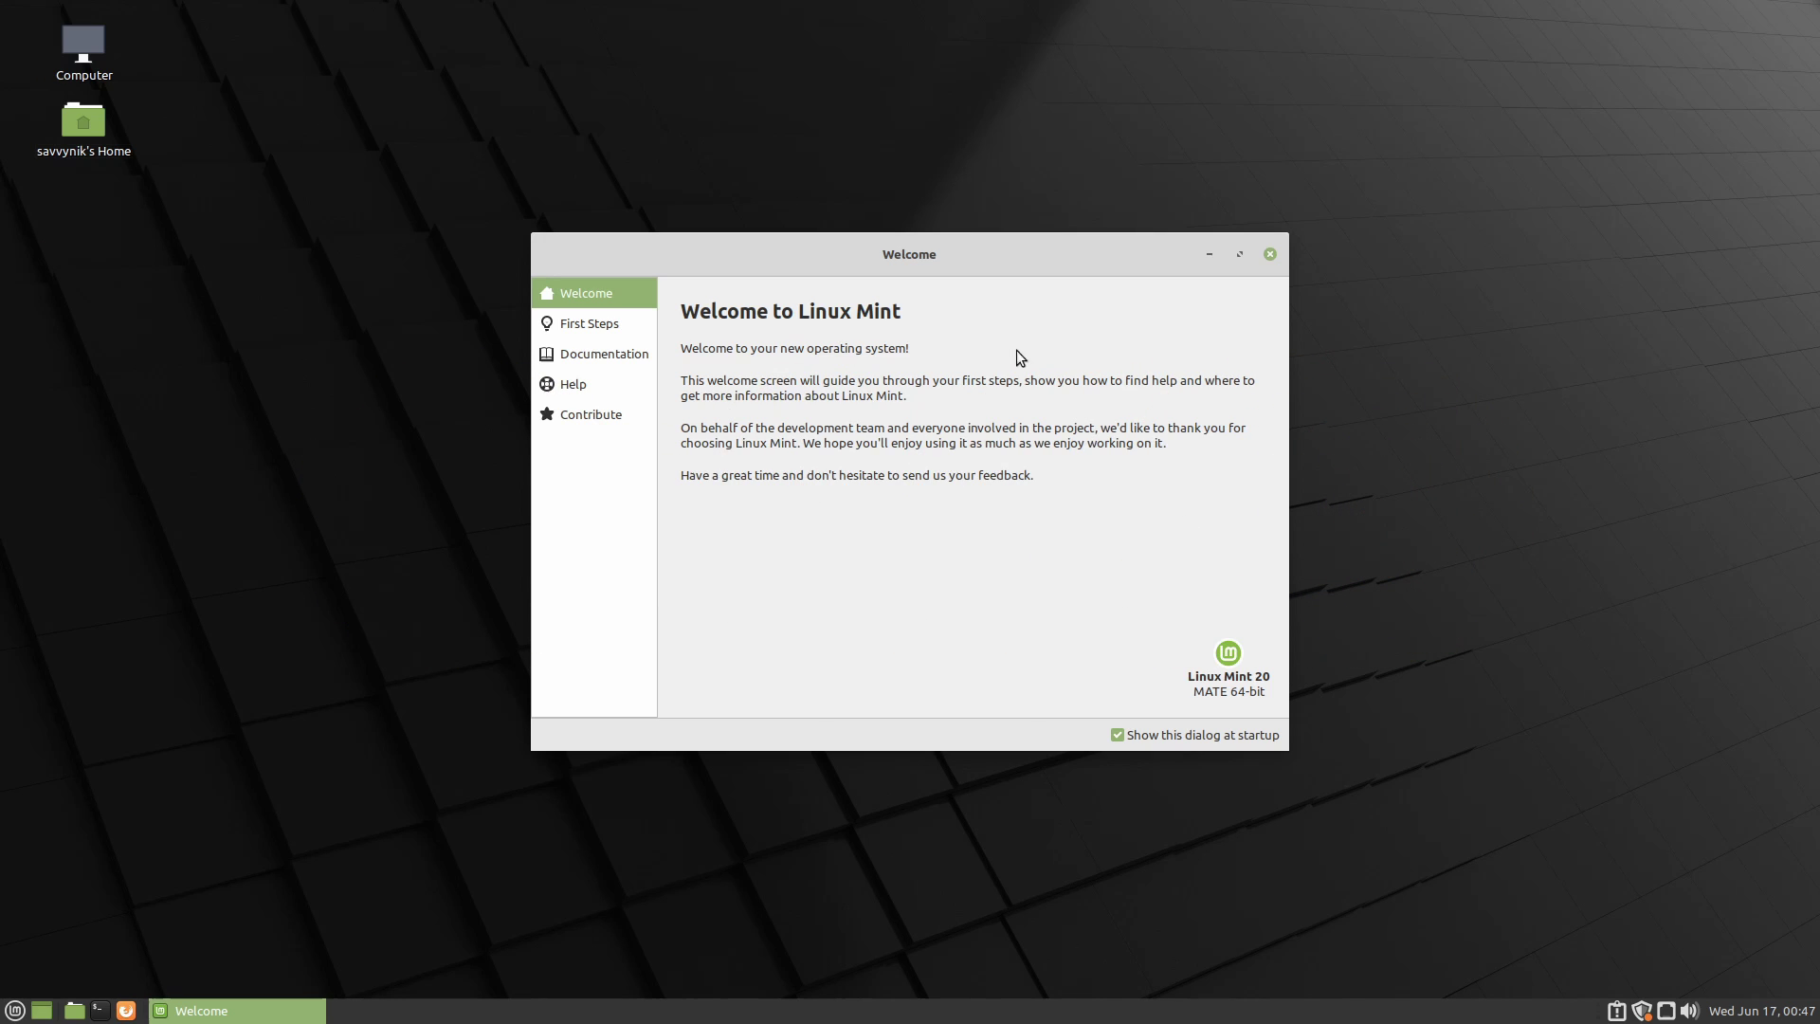
- Turn on the dark theme under Desktop colors on the Welcome Screen's First Steps page
click(594, 328)
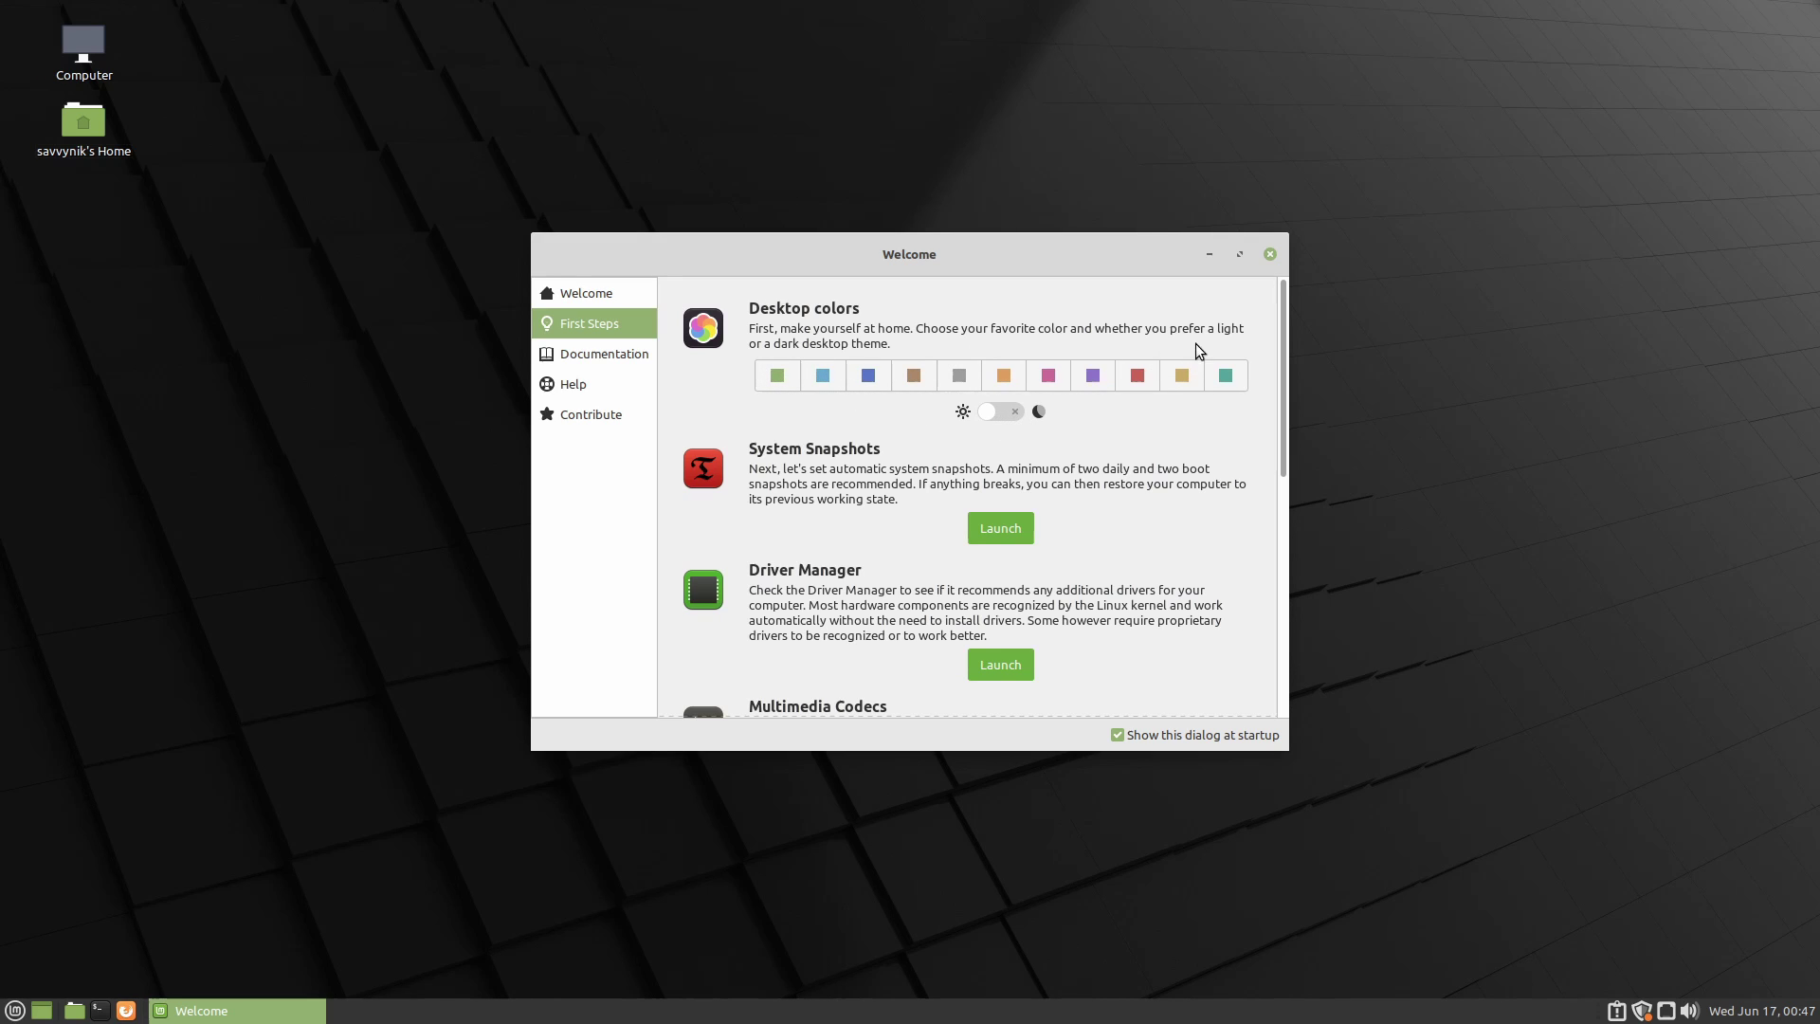
click(992, 408)
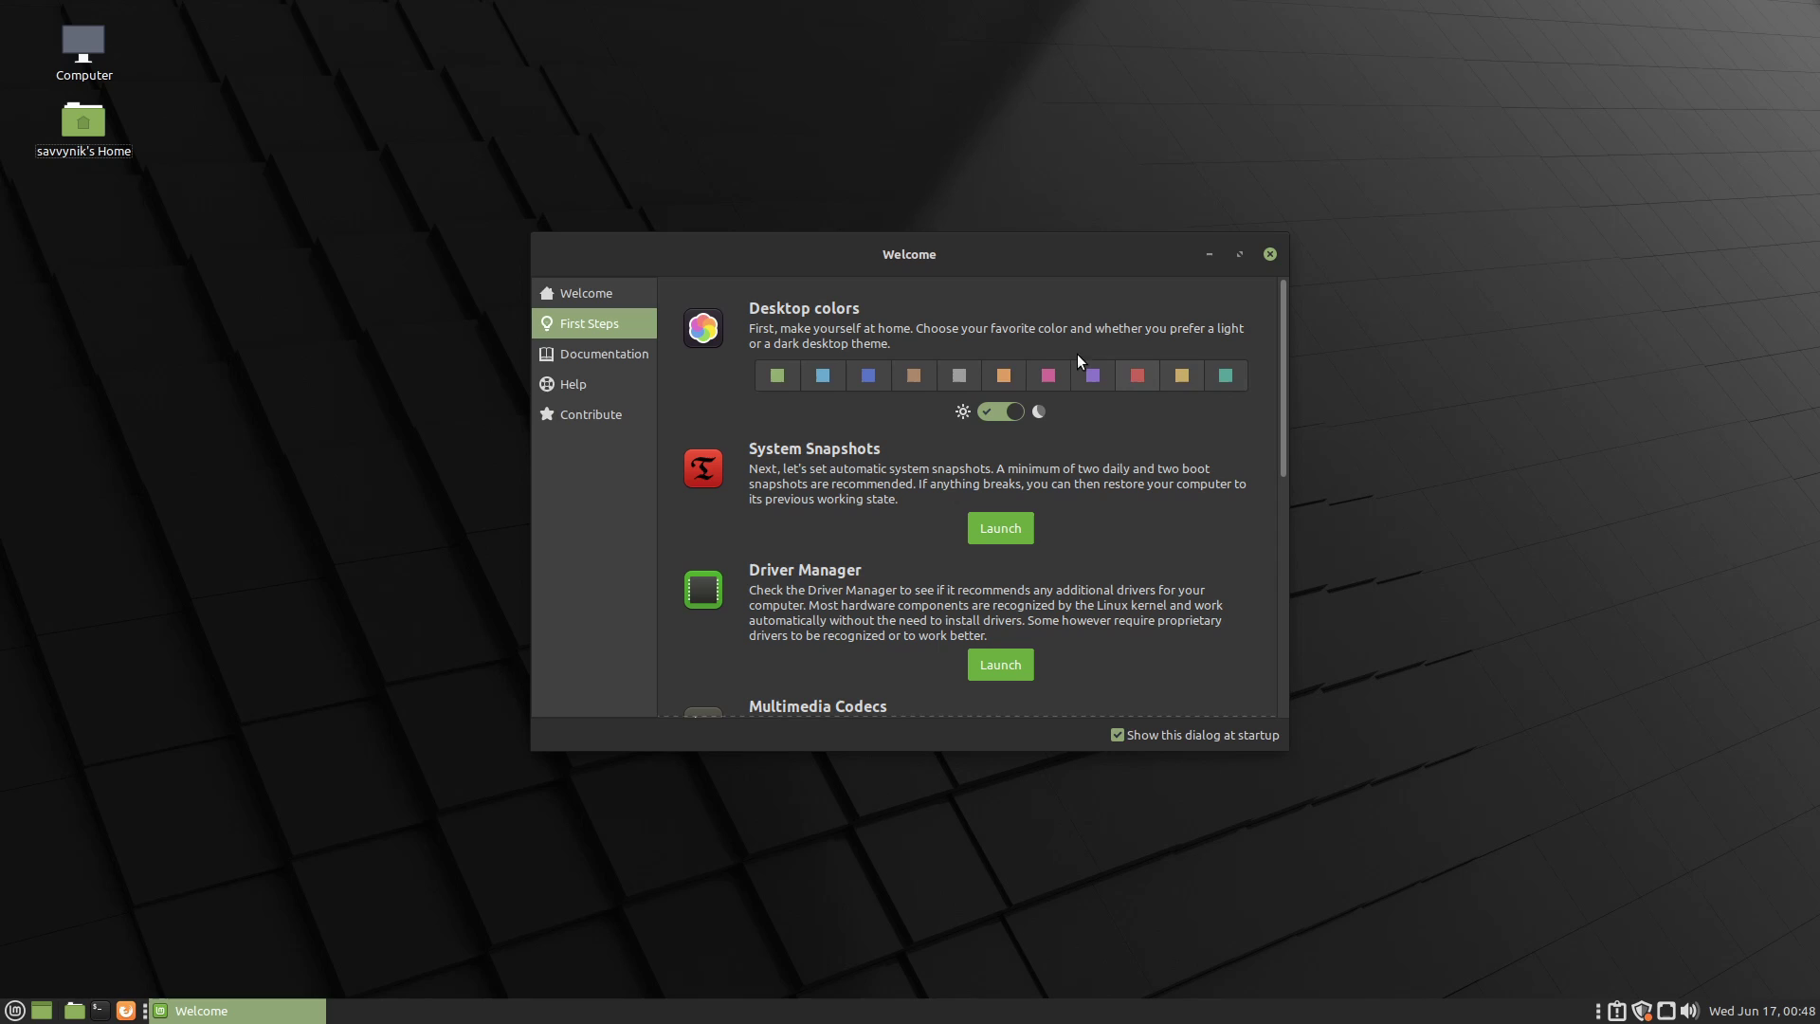
- Open the home folder and preview blue, brown, orange, pink, red, sand and teal accents, settling on orange
double_click(71, 126)
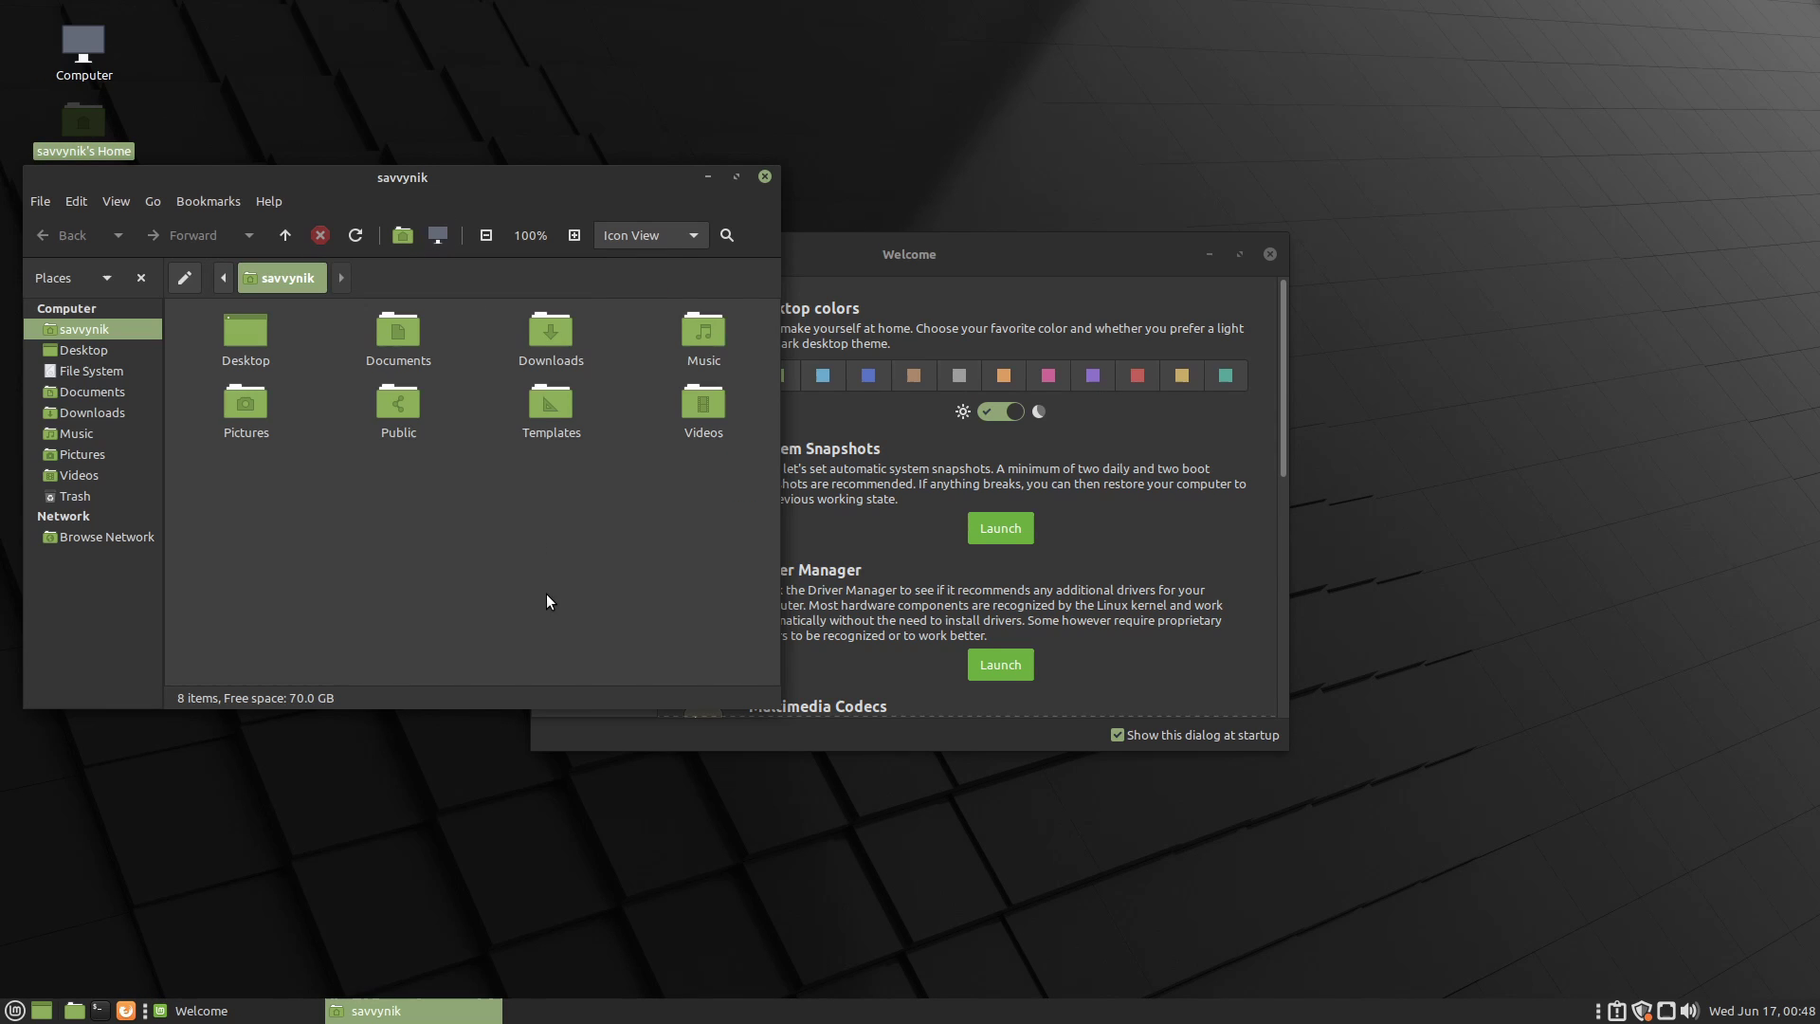
click(1221, 333)
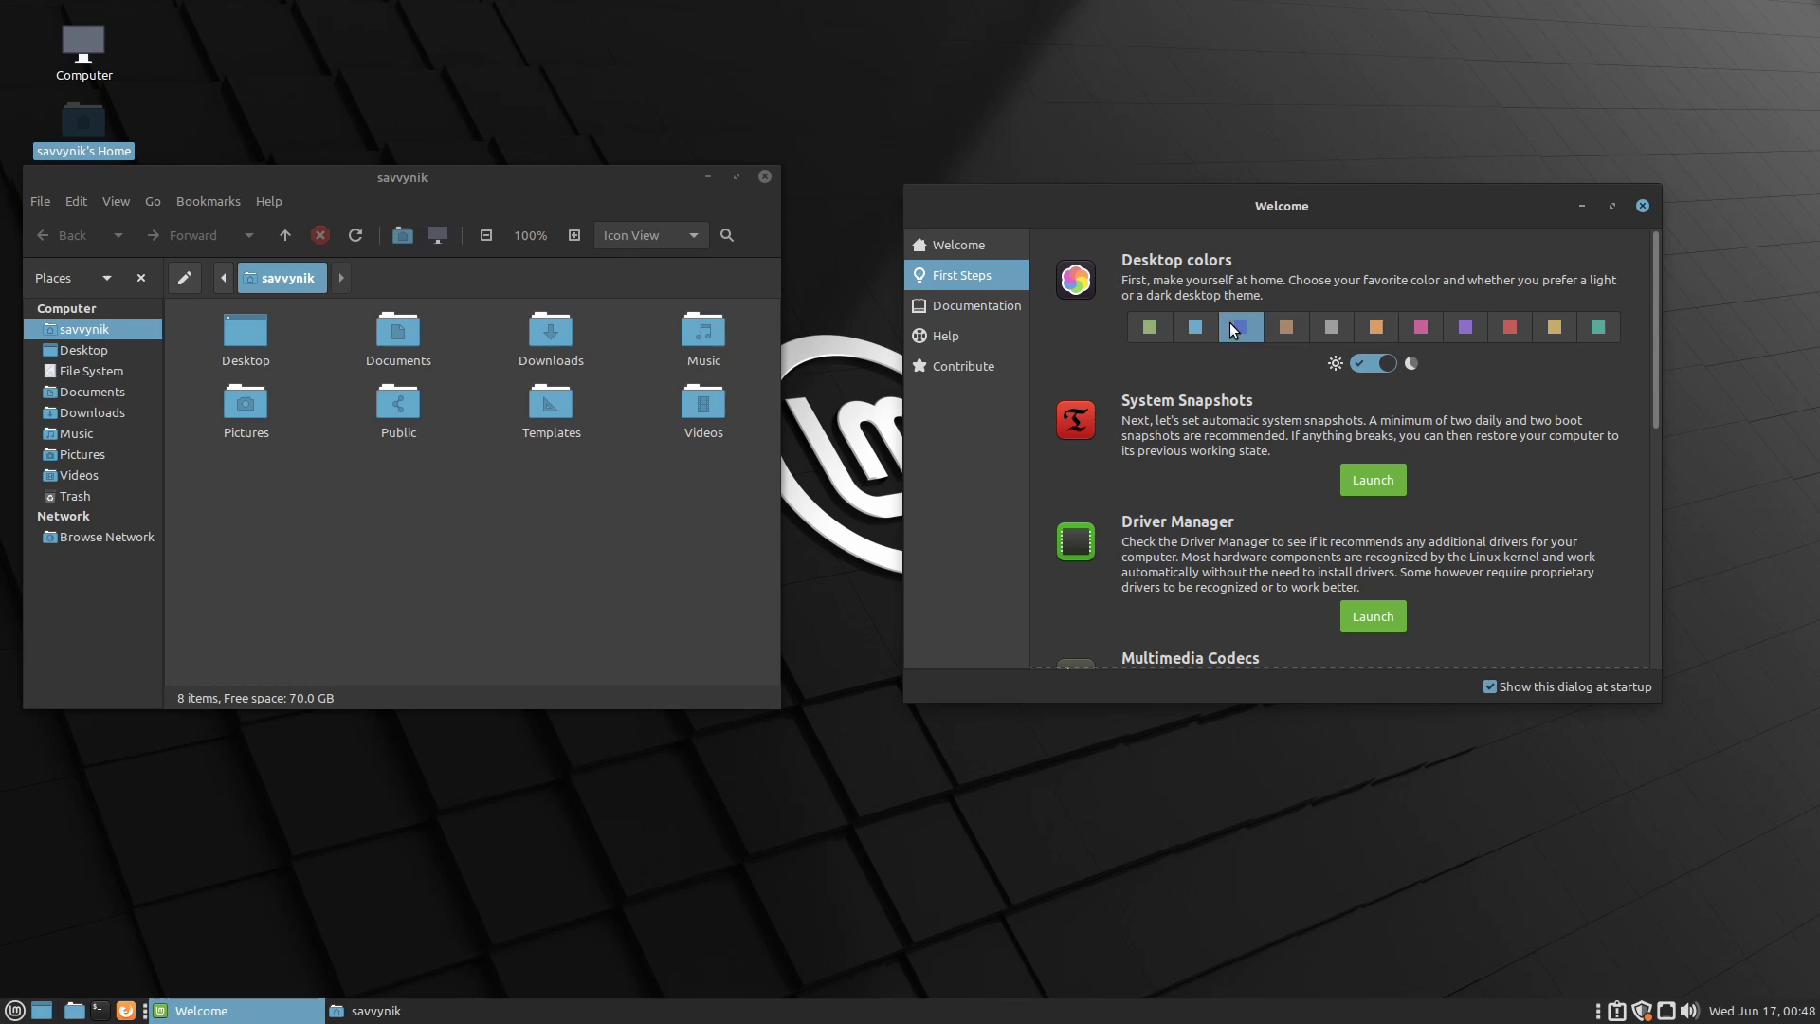
click(1300, 326)
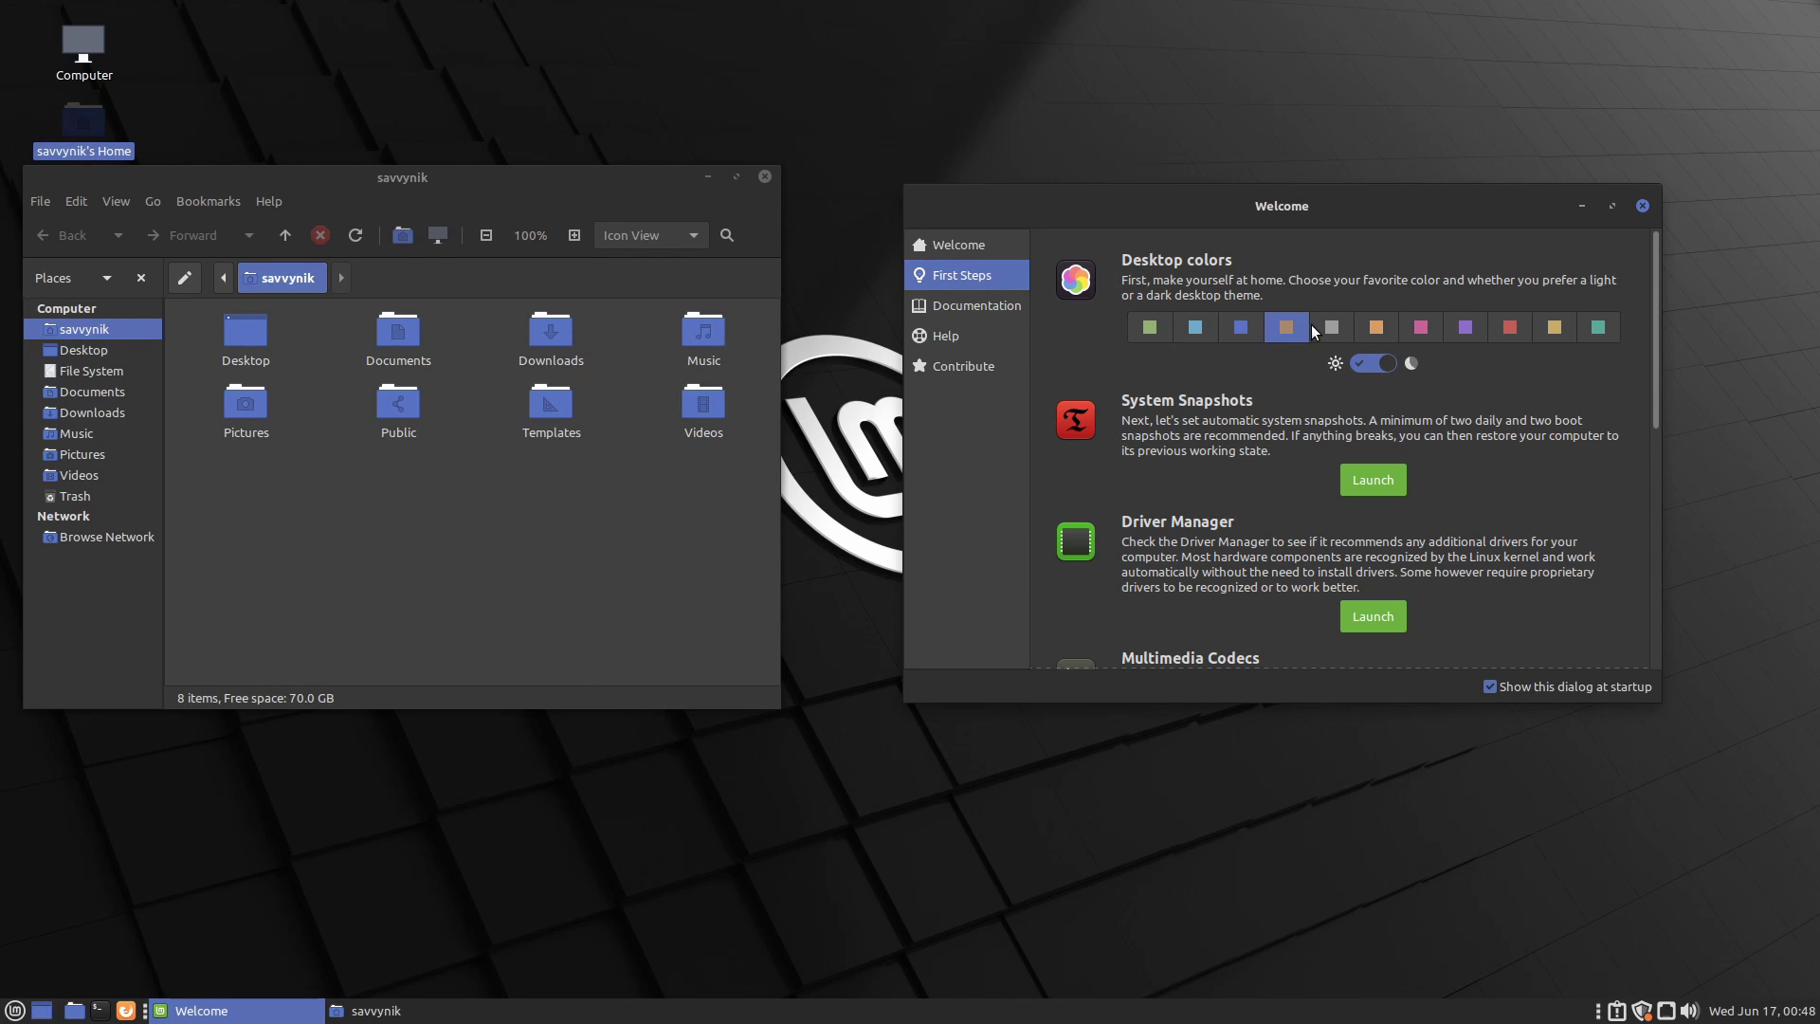
click(1373, 330)
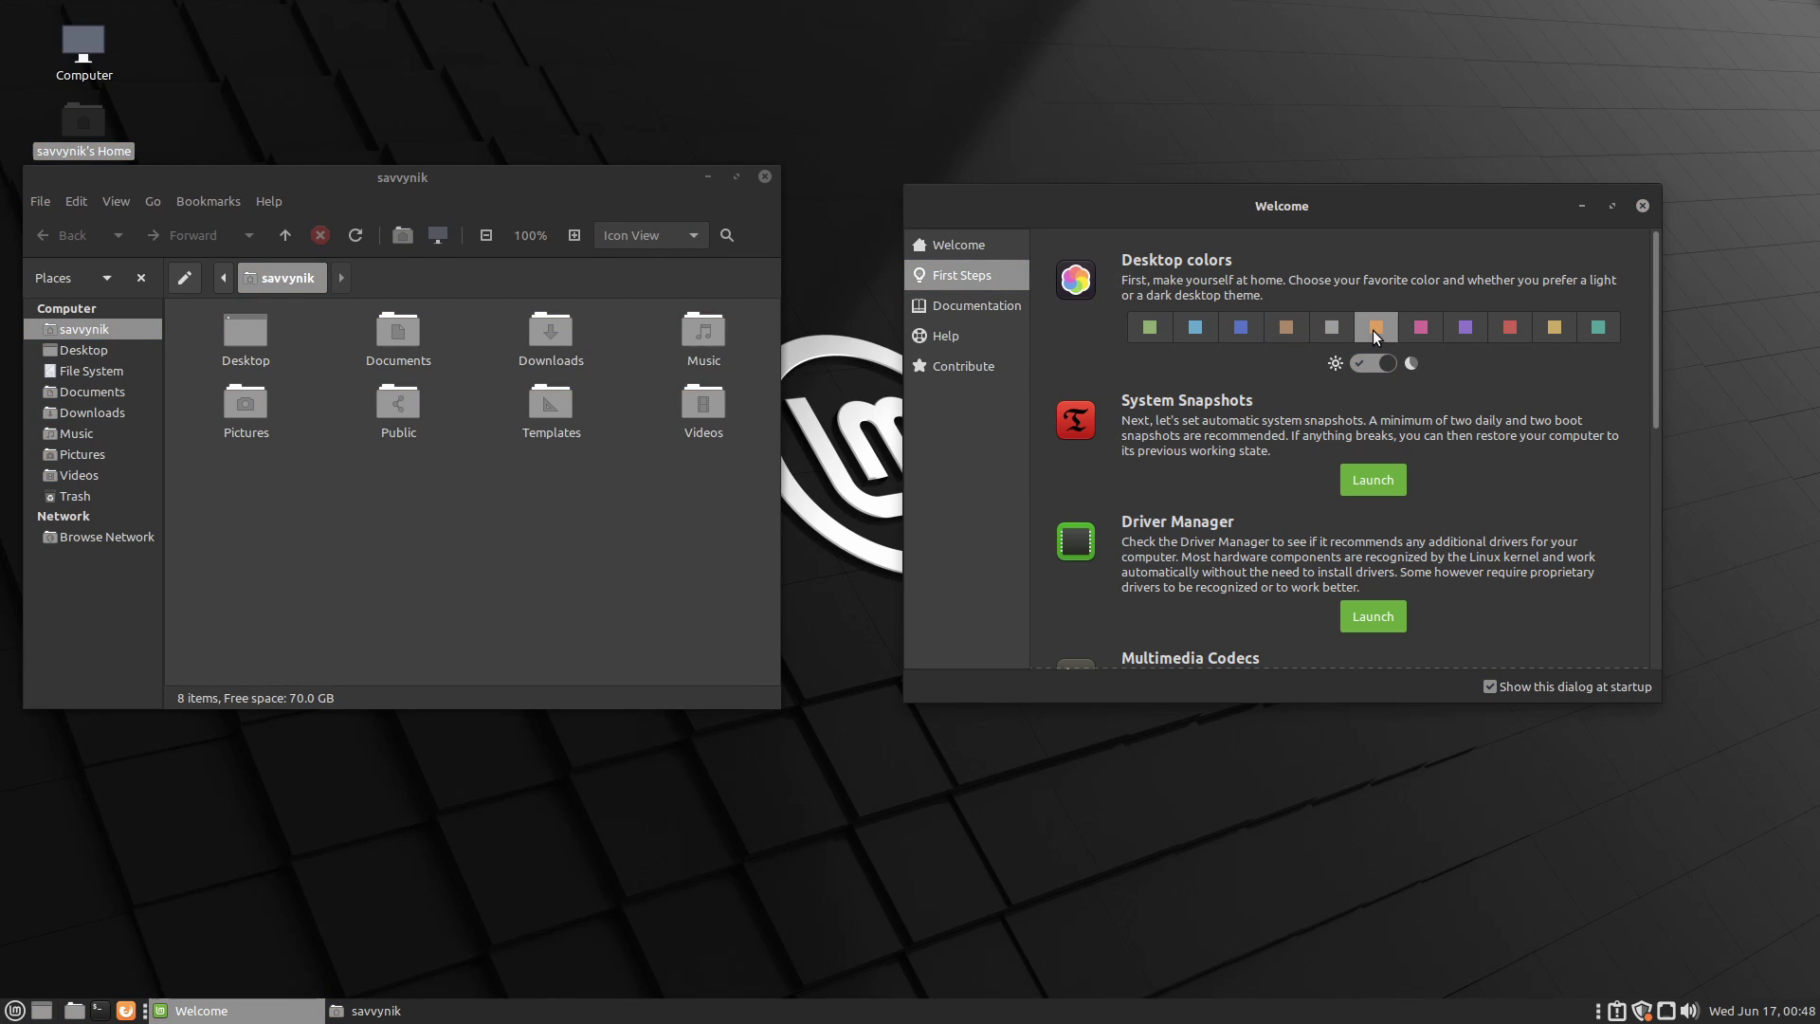
click(1429, 327)
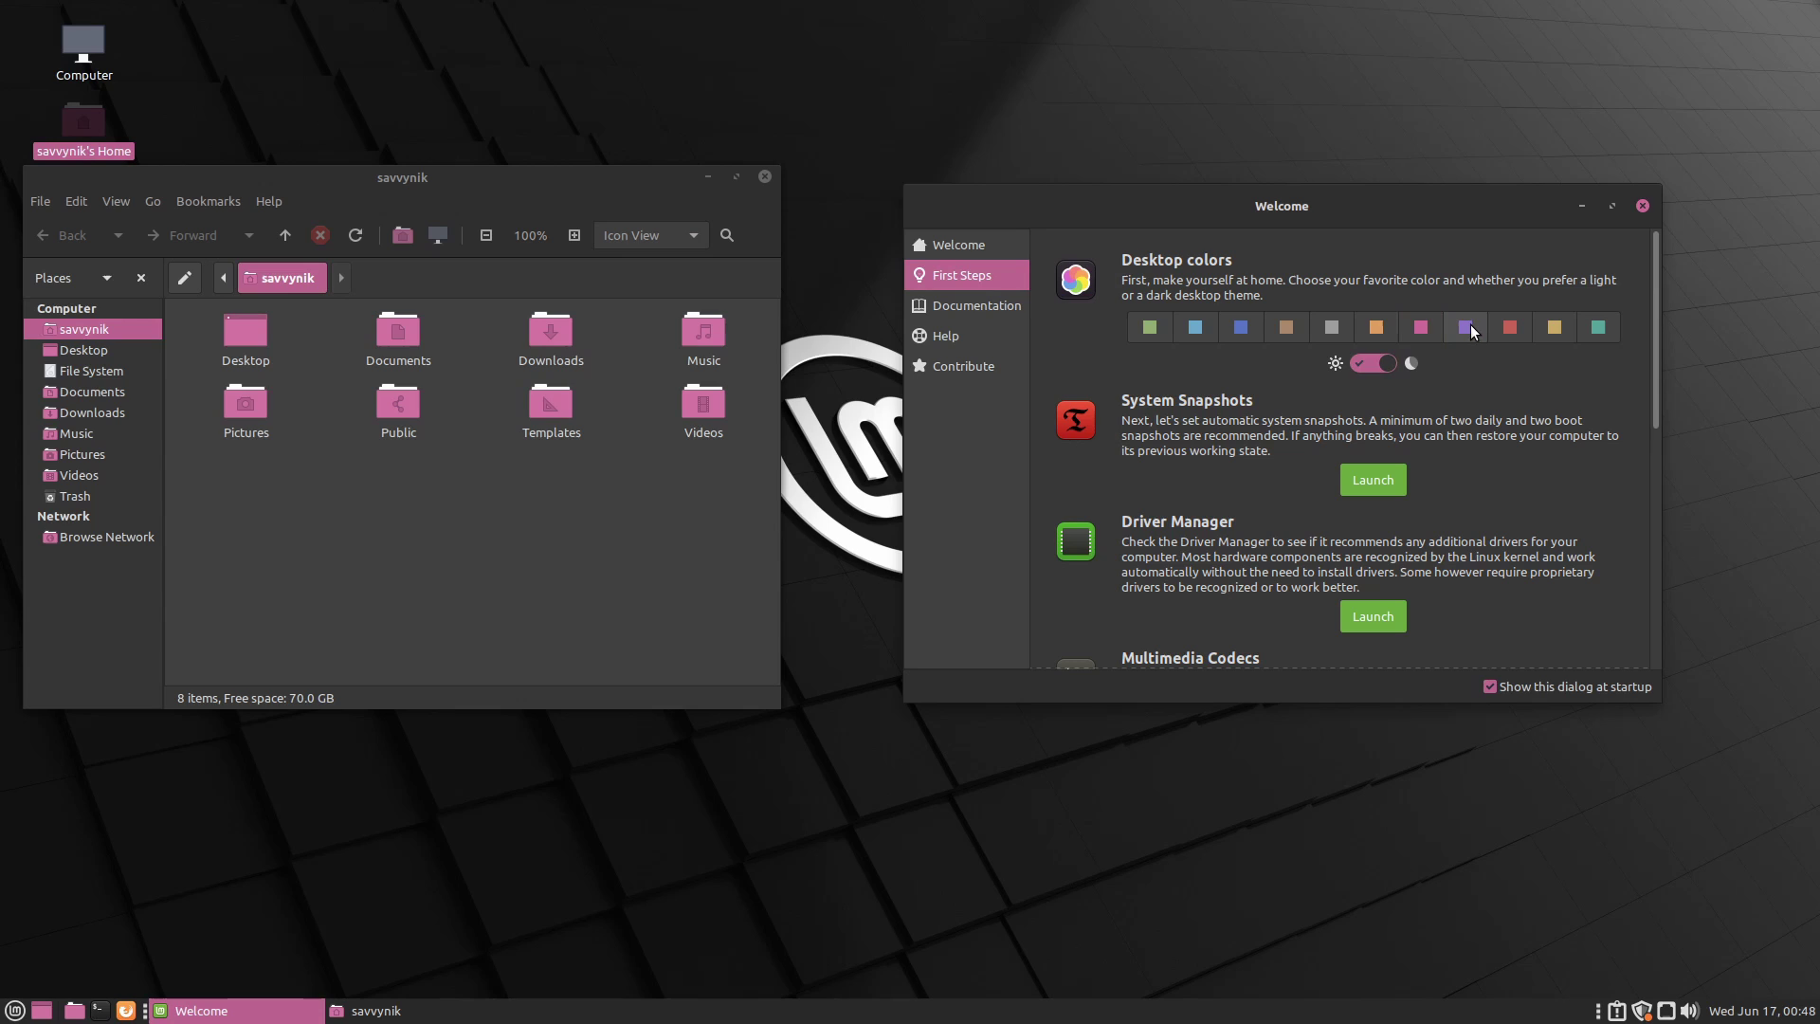
click(1510, 327)
click(1550, 327)
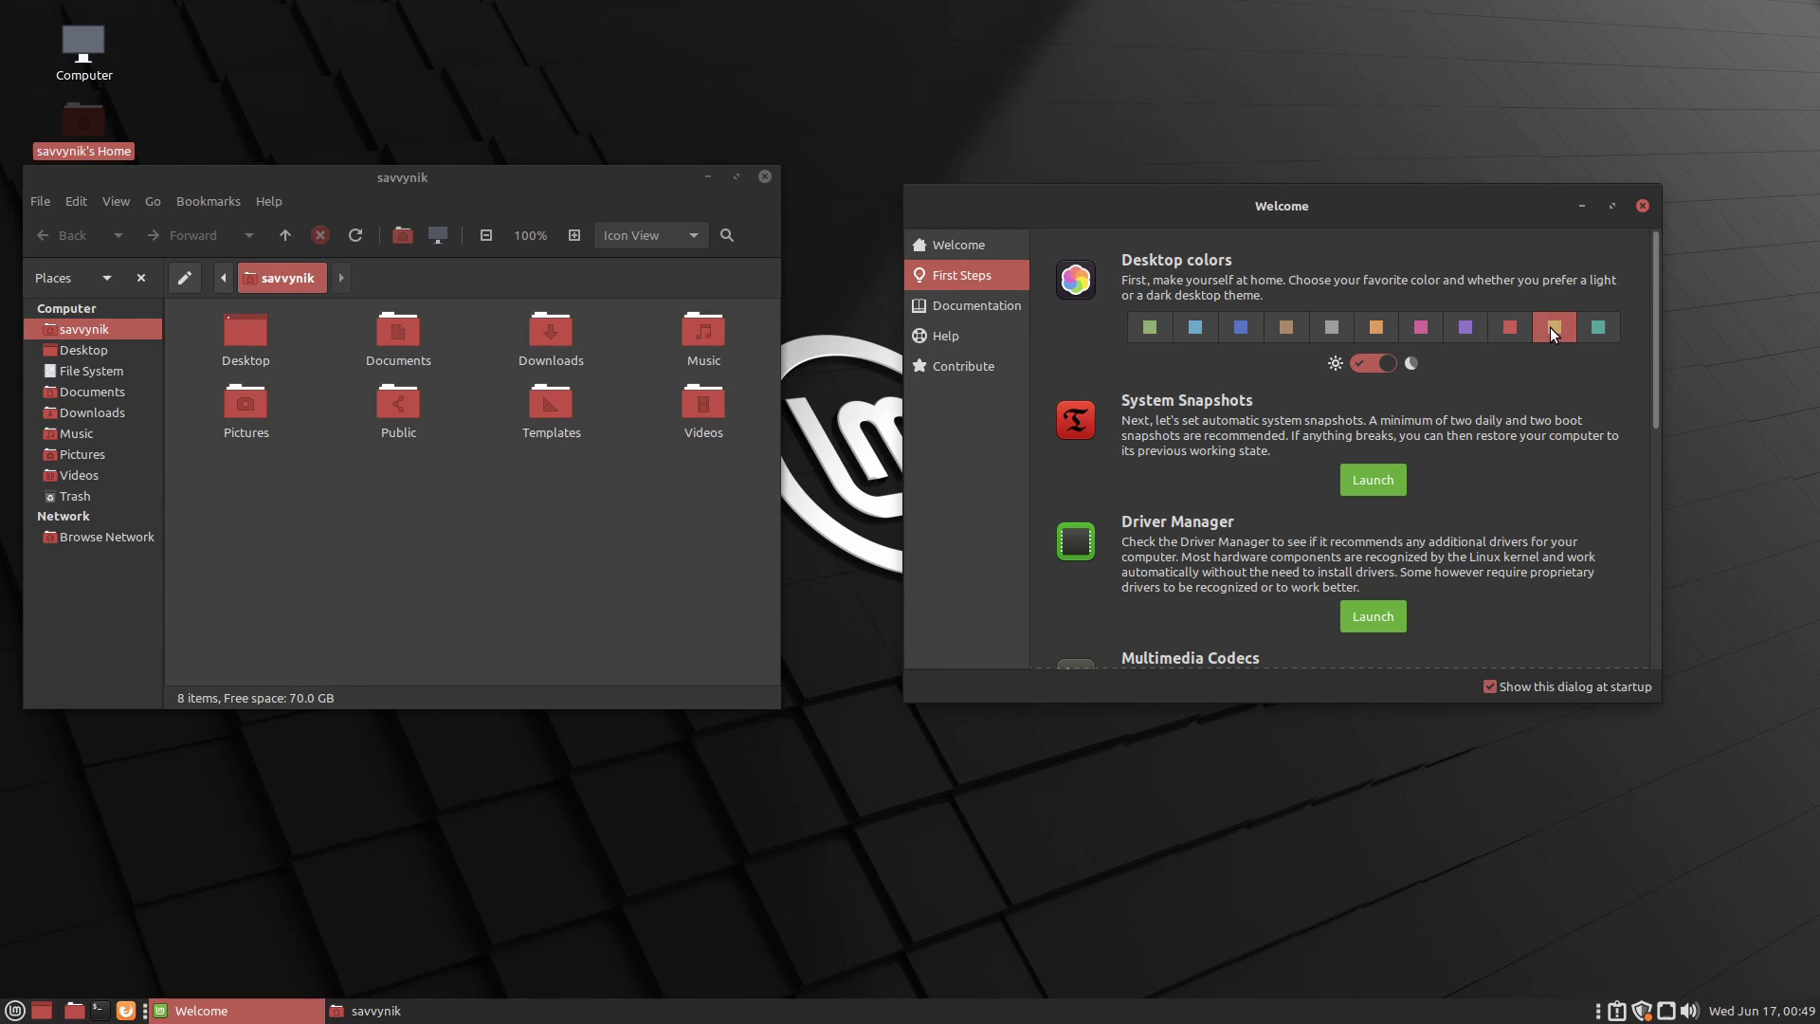
click(1598, 327)
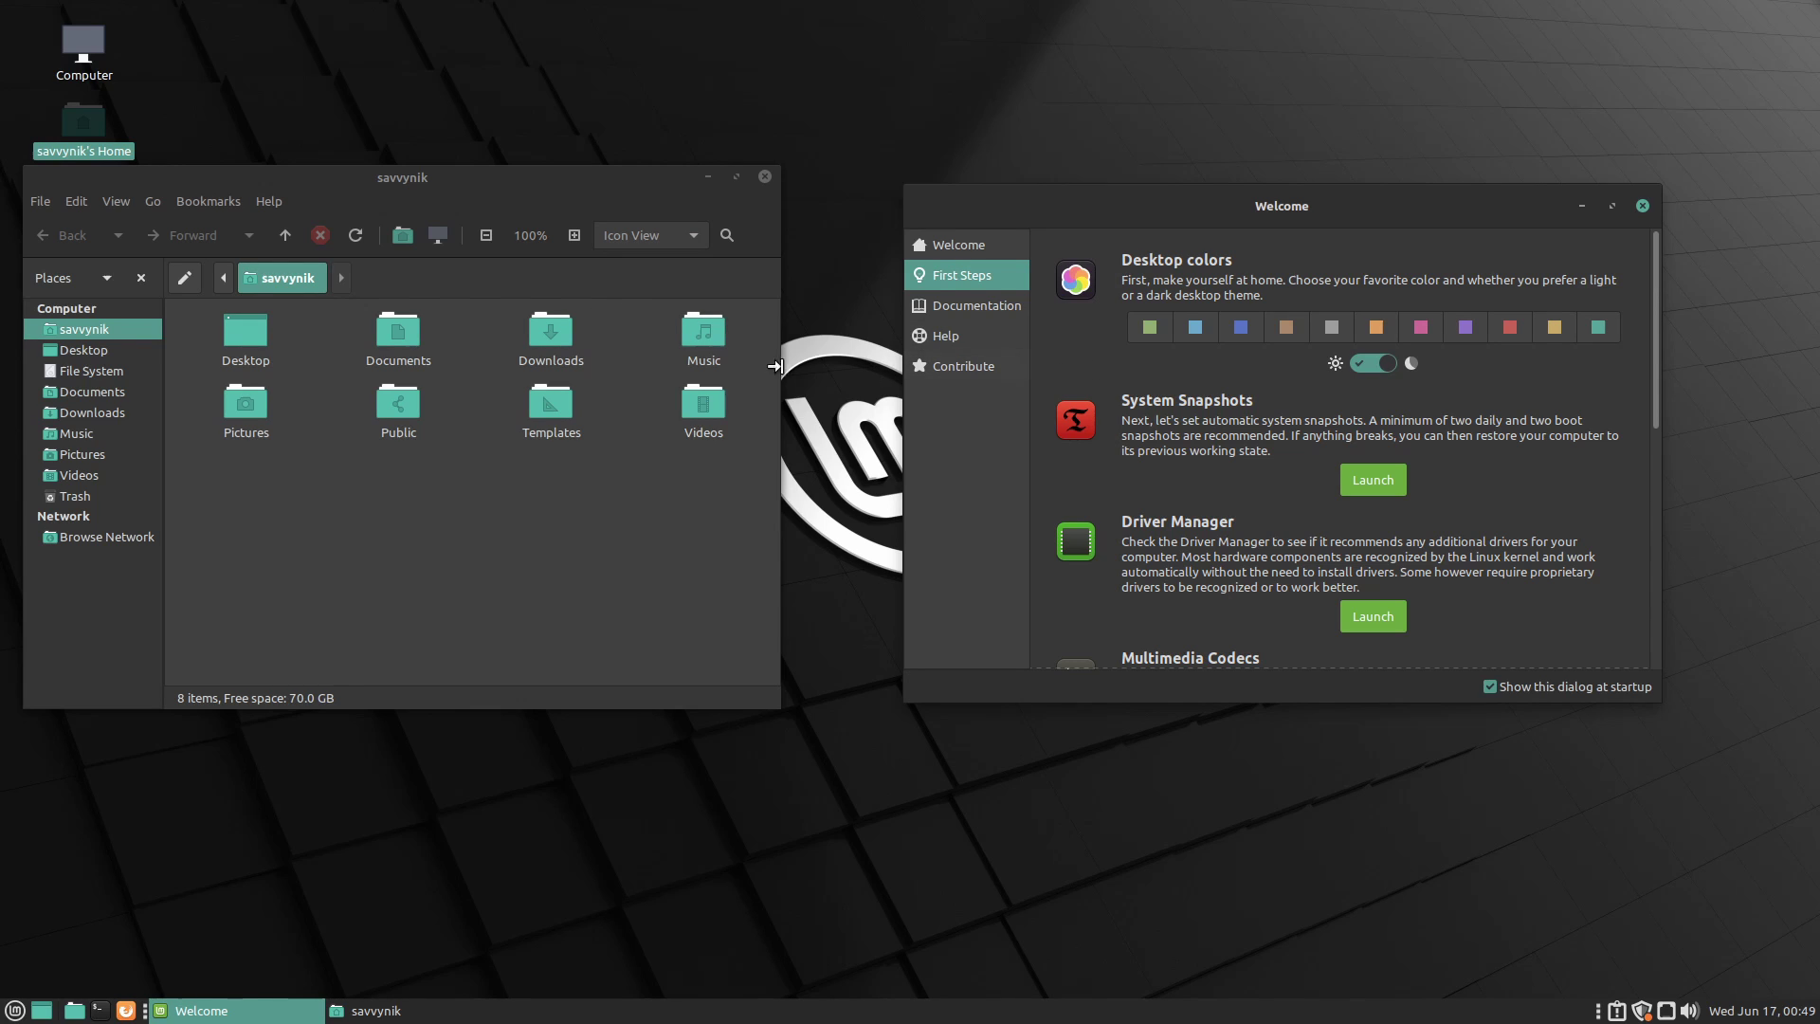
click(1376, 328)
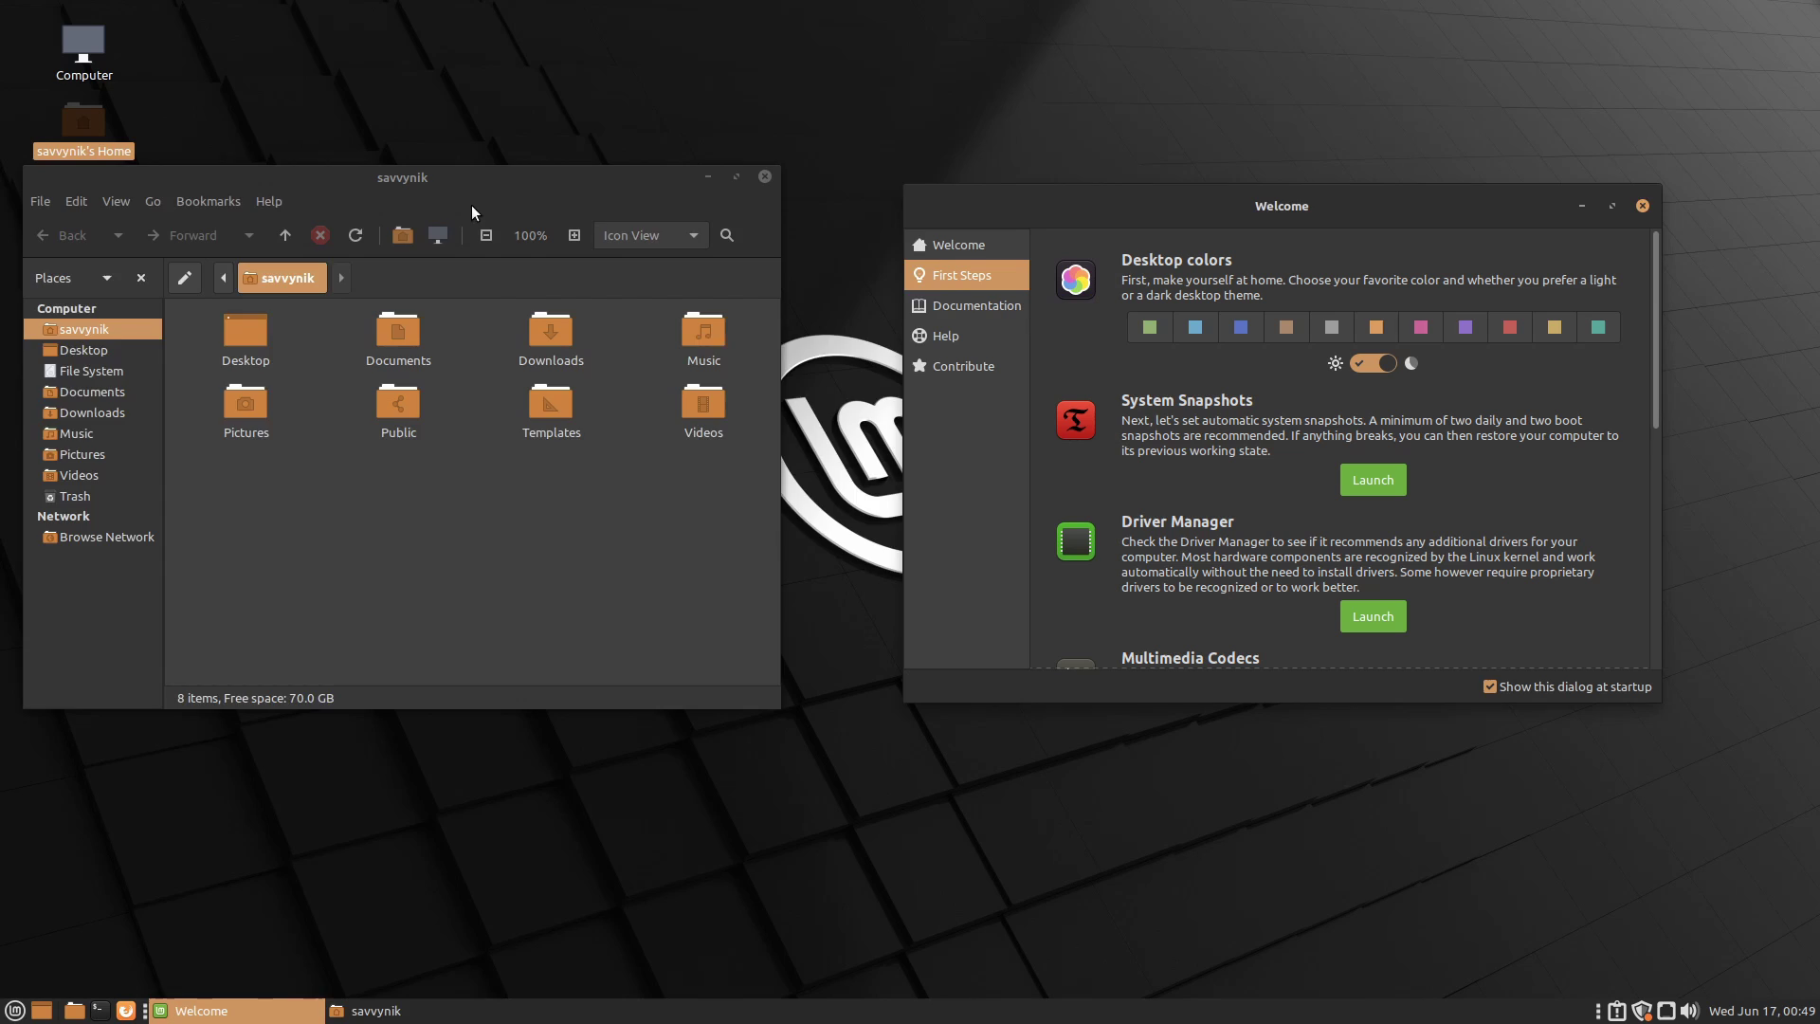
- Move the home folder window aside and maximize the Welcome window
drag(490, 181, 522, 278)
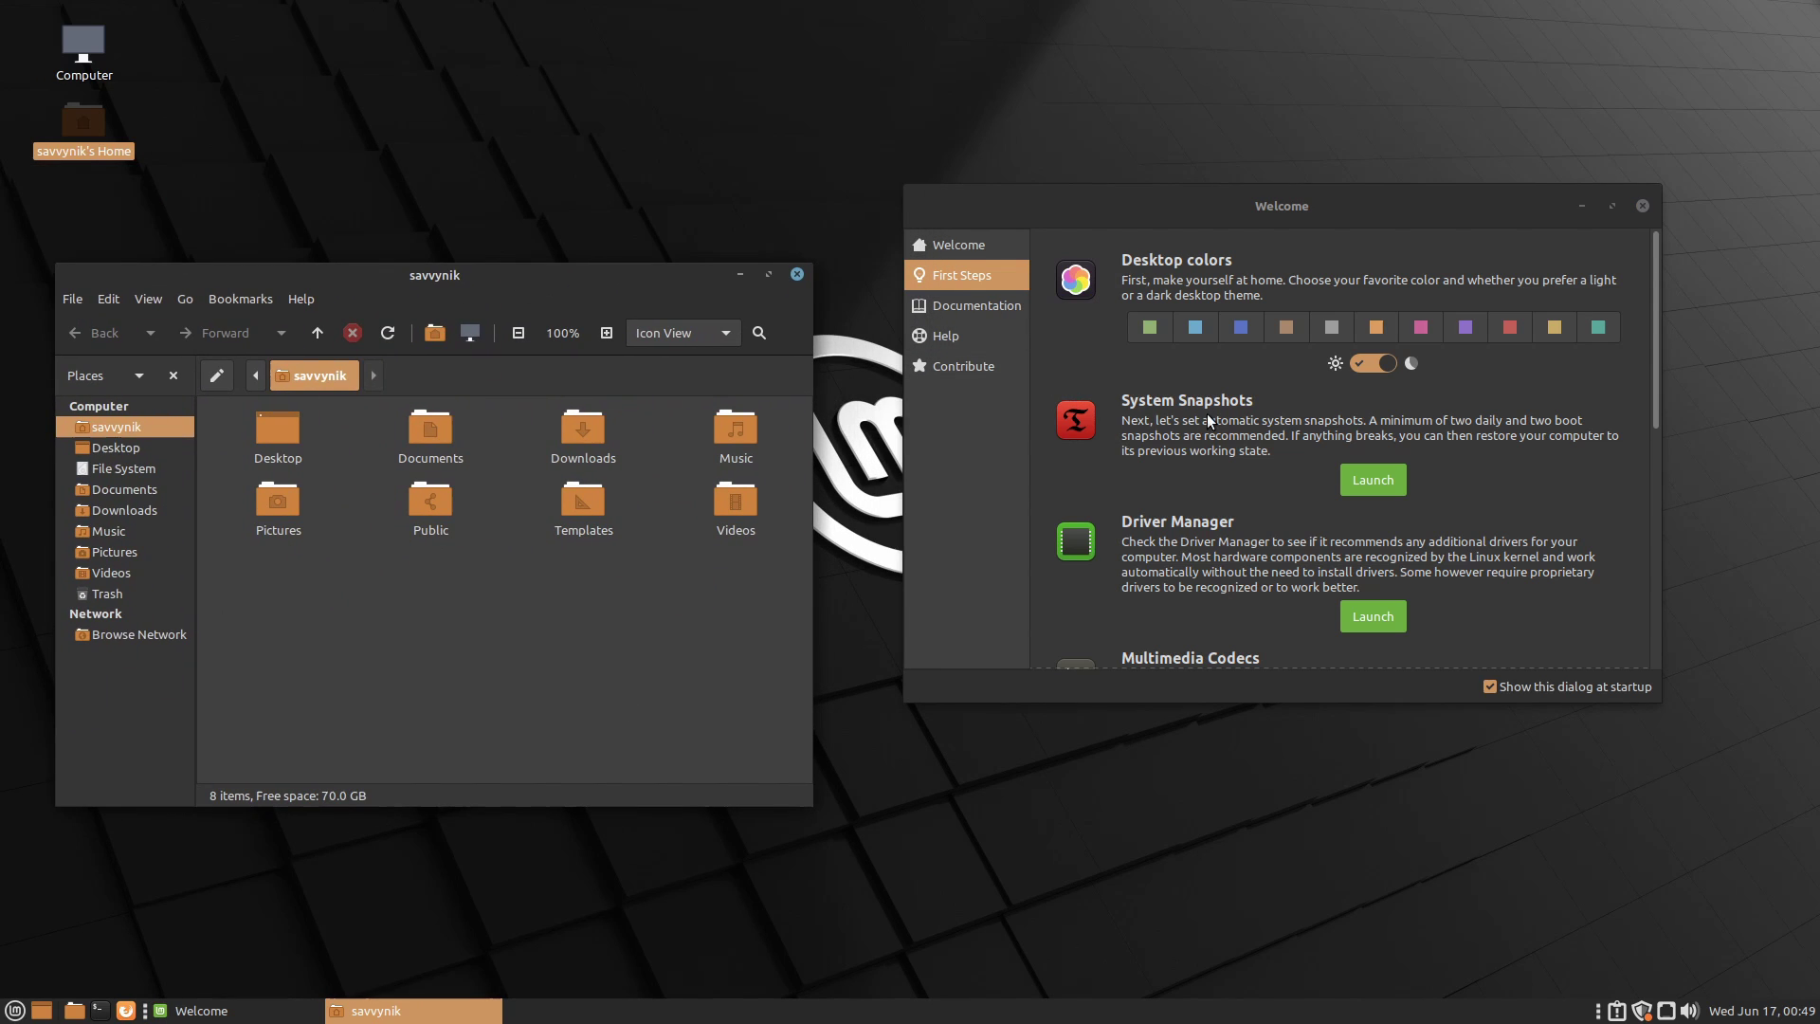
click(1251, 429)
key(super+Up)
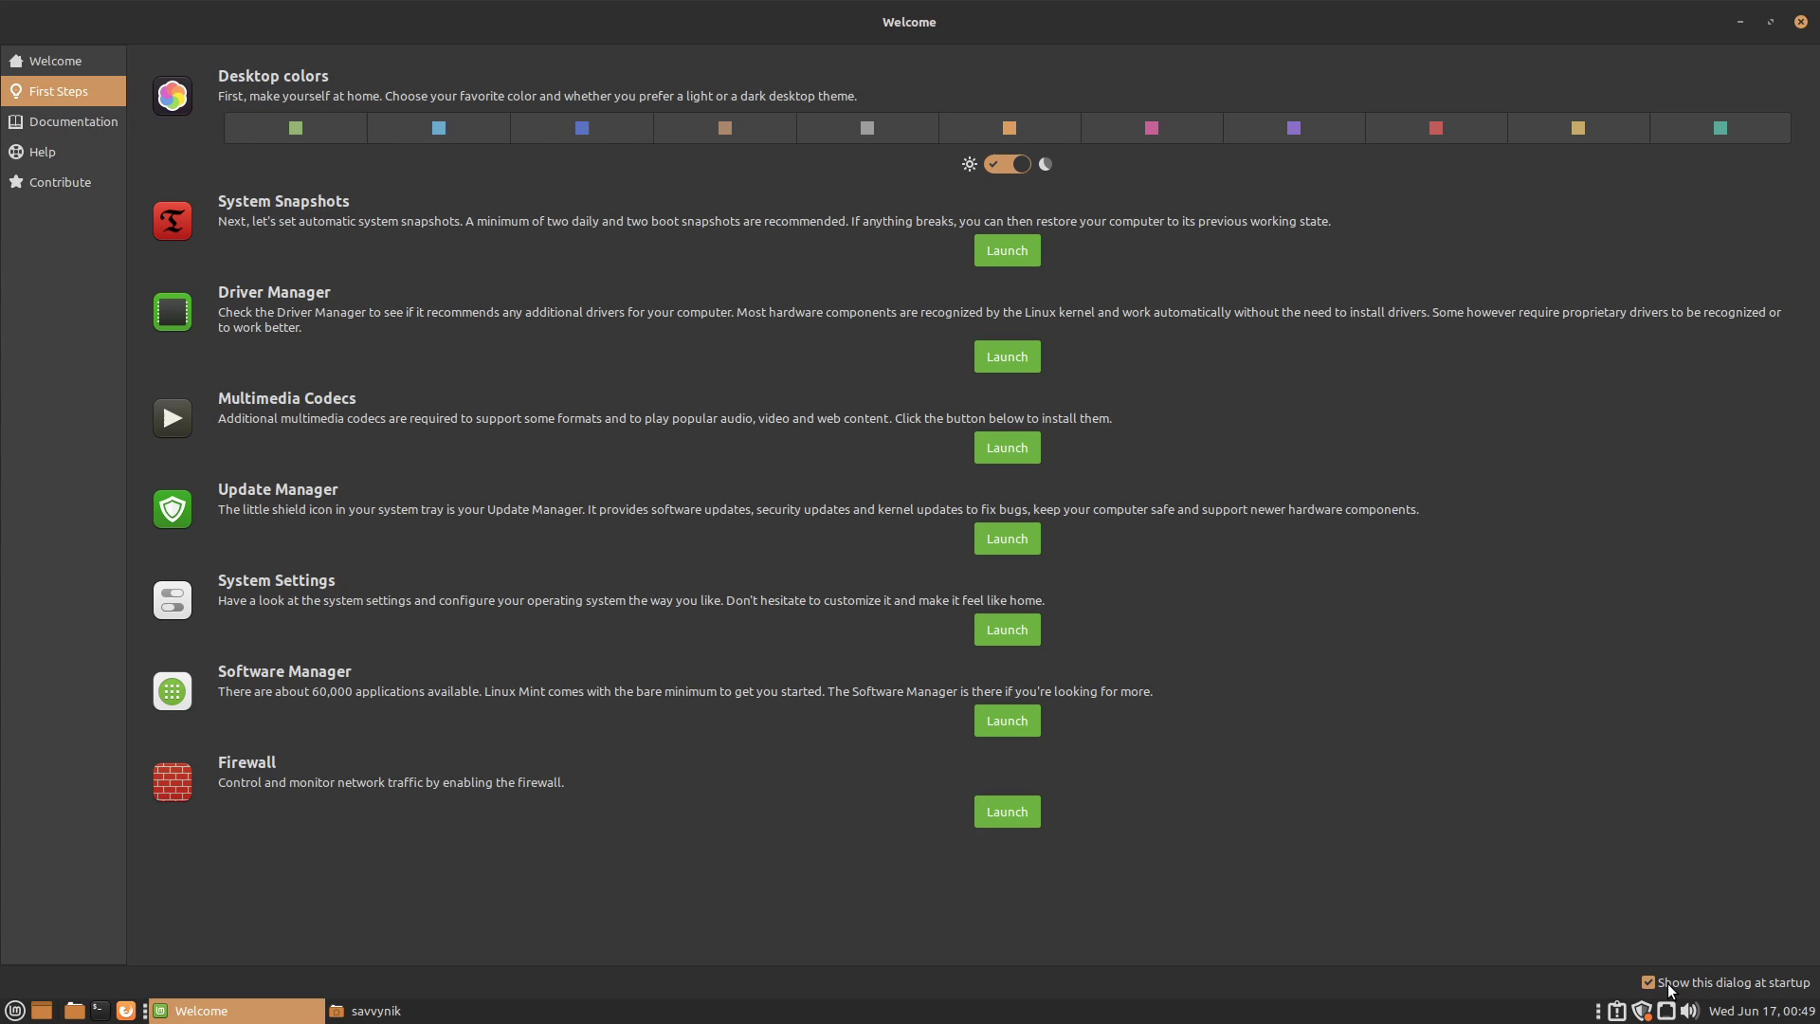
- Uncheck 'Show this dialog at startup' and browse the Documentation, Help and Contribute pages
click(1766, 989)
click(59, 125)
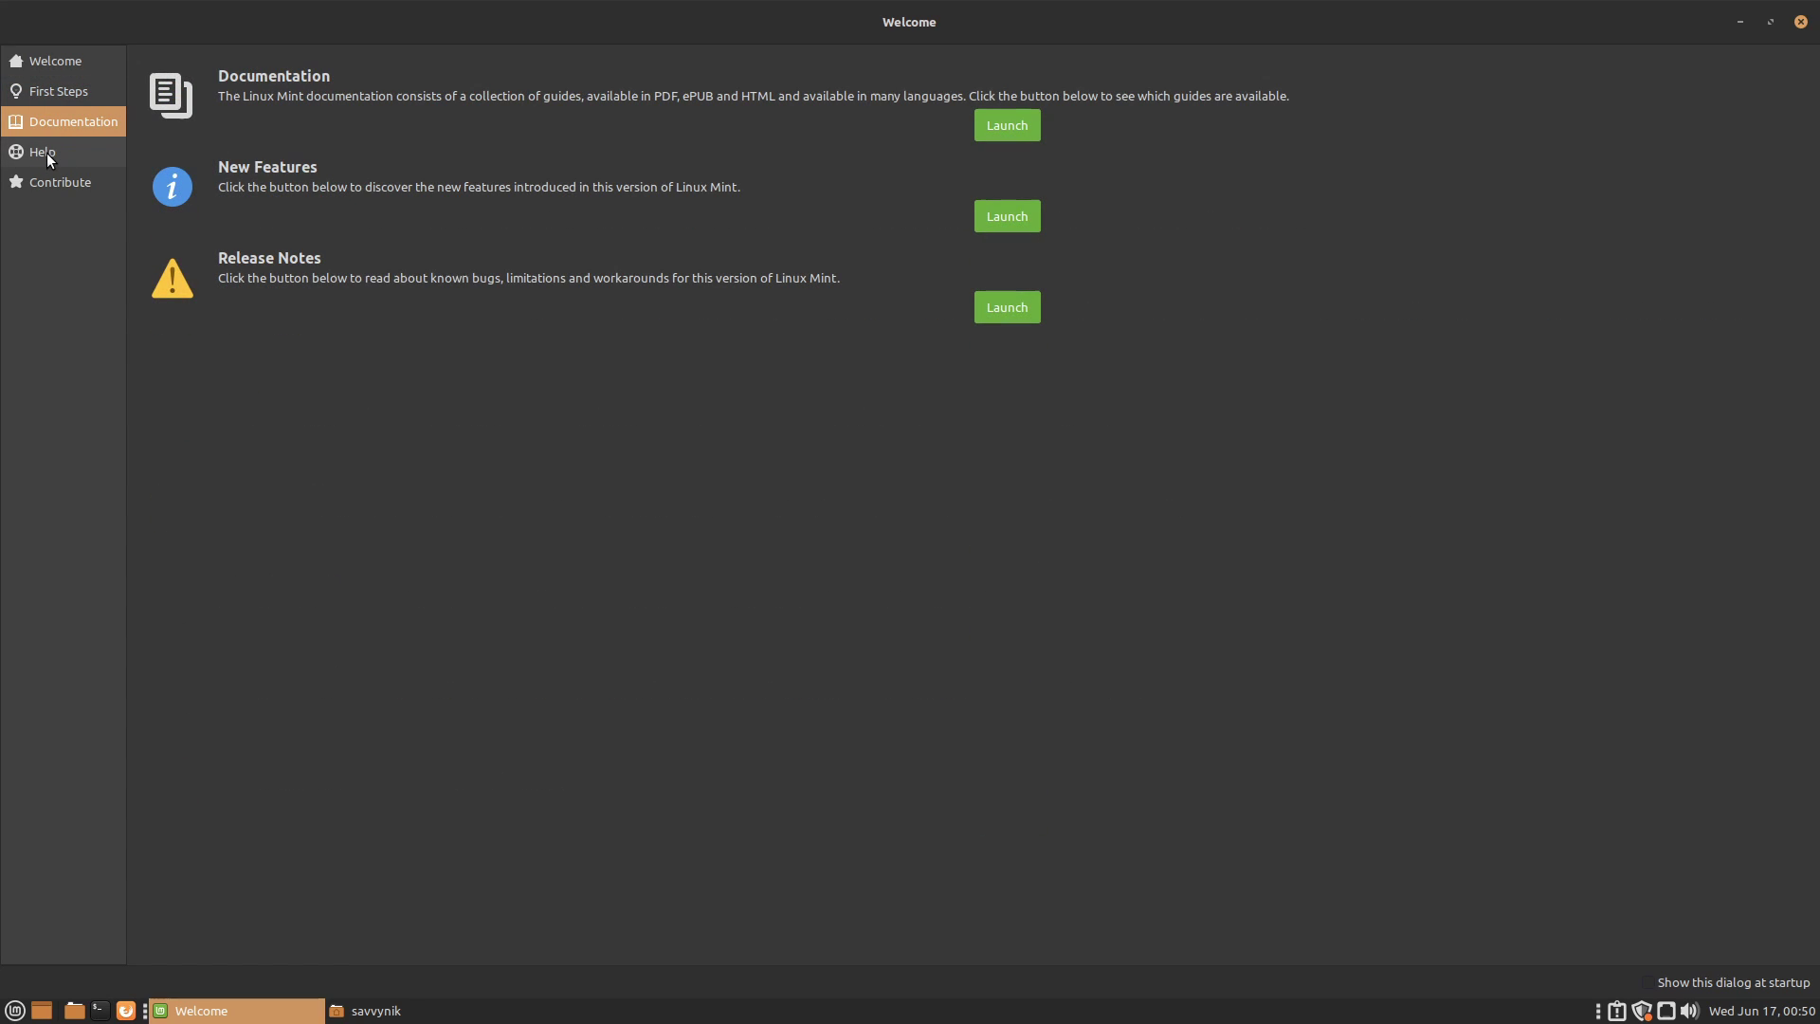
click(47, 151)
click(57, 186)
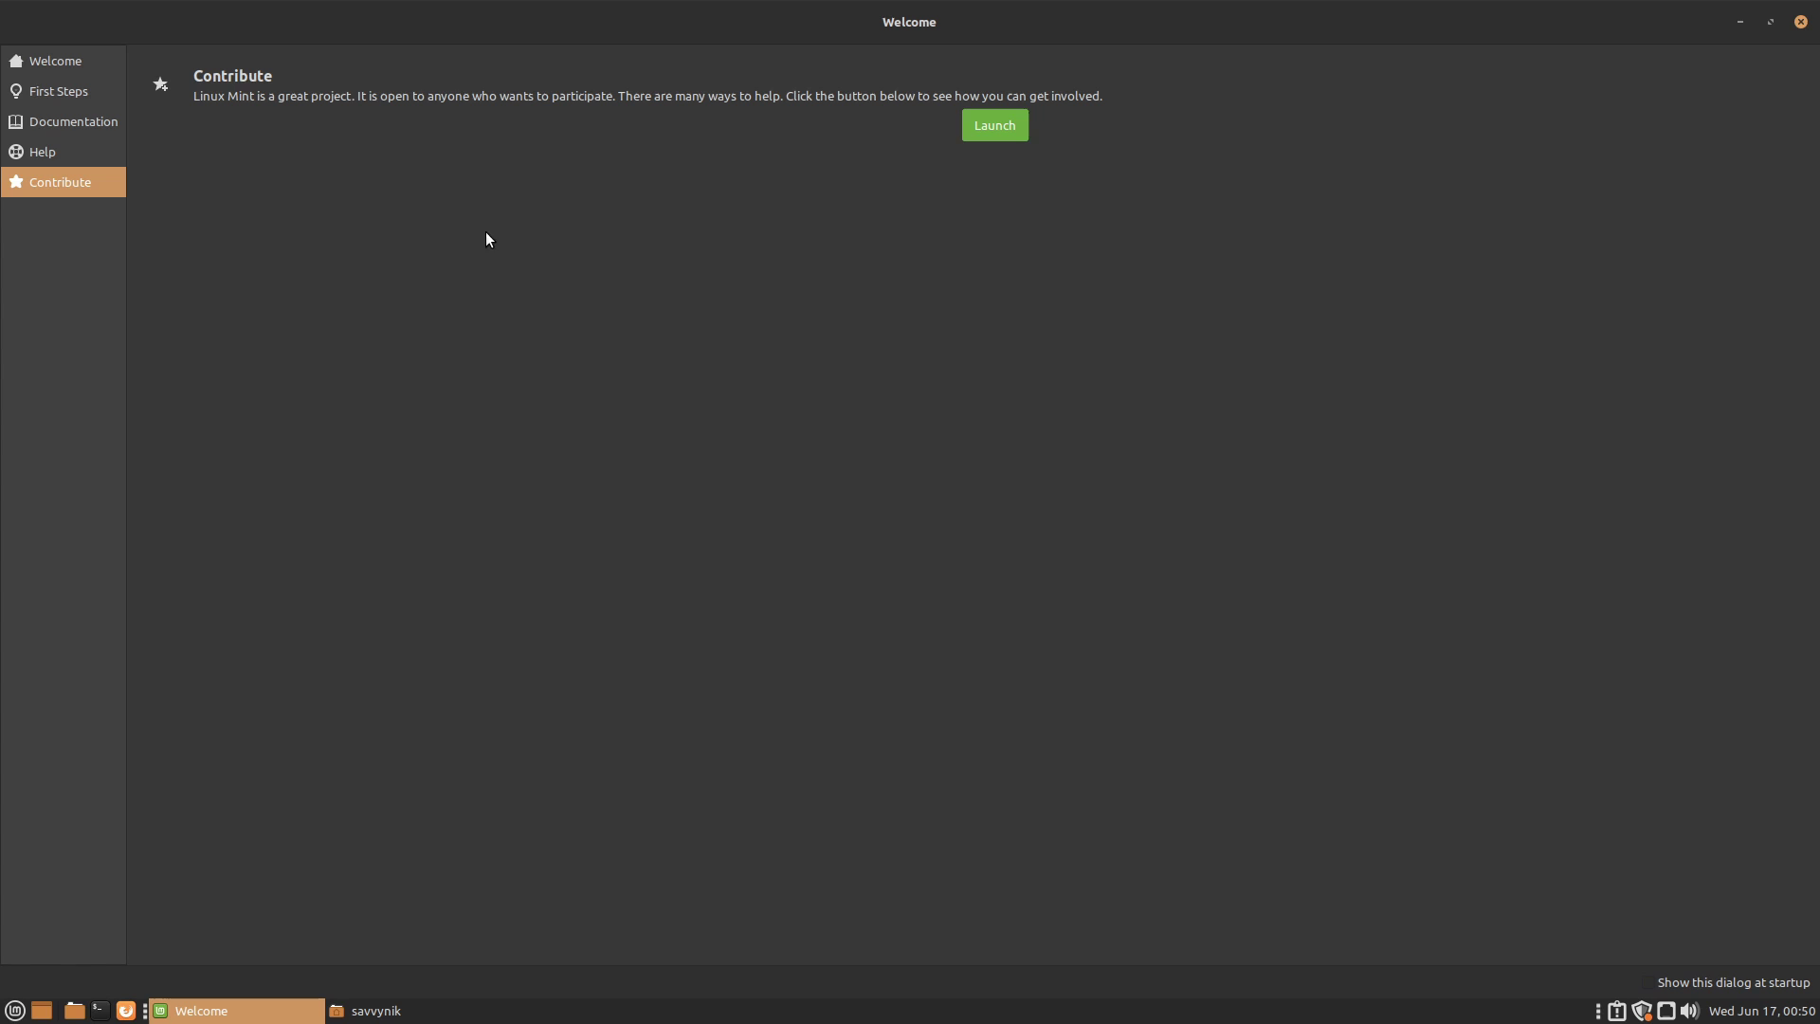
- Close the Welcome window, then centre and enlarge the home folder window before closing it
click(1797, 25)
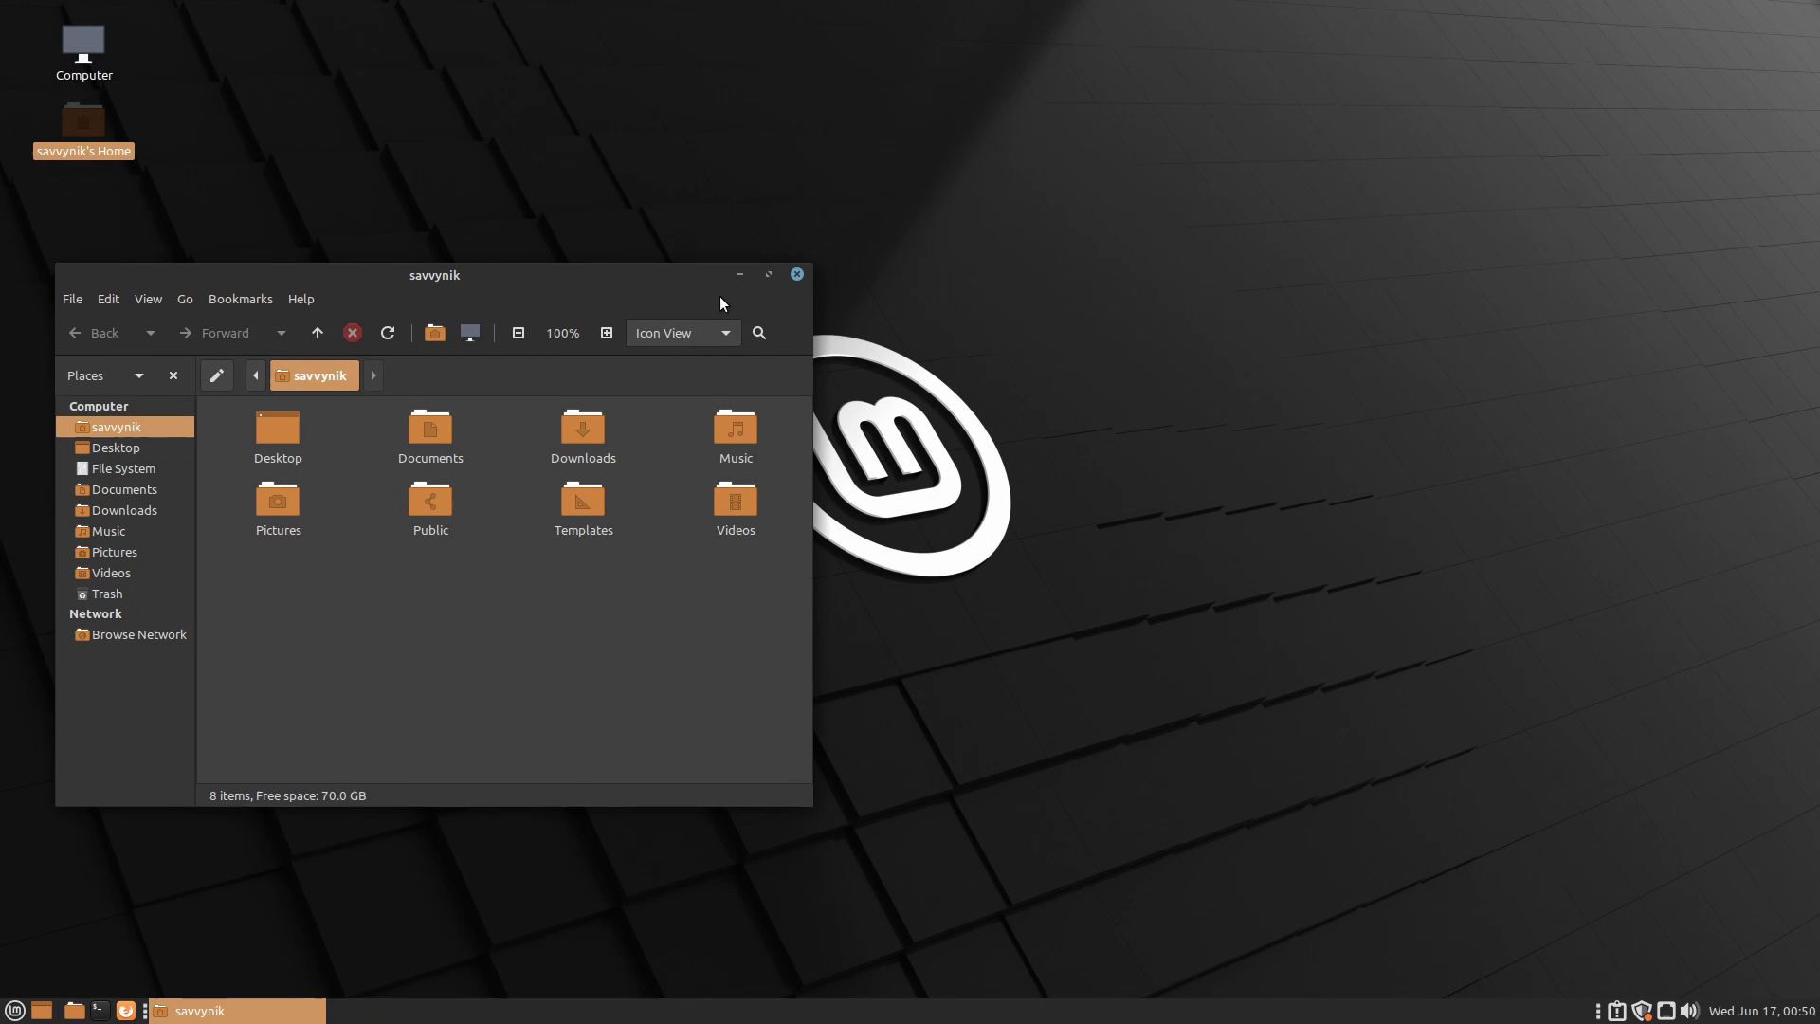
drag(582, 272, 967, 119)
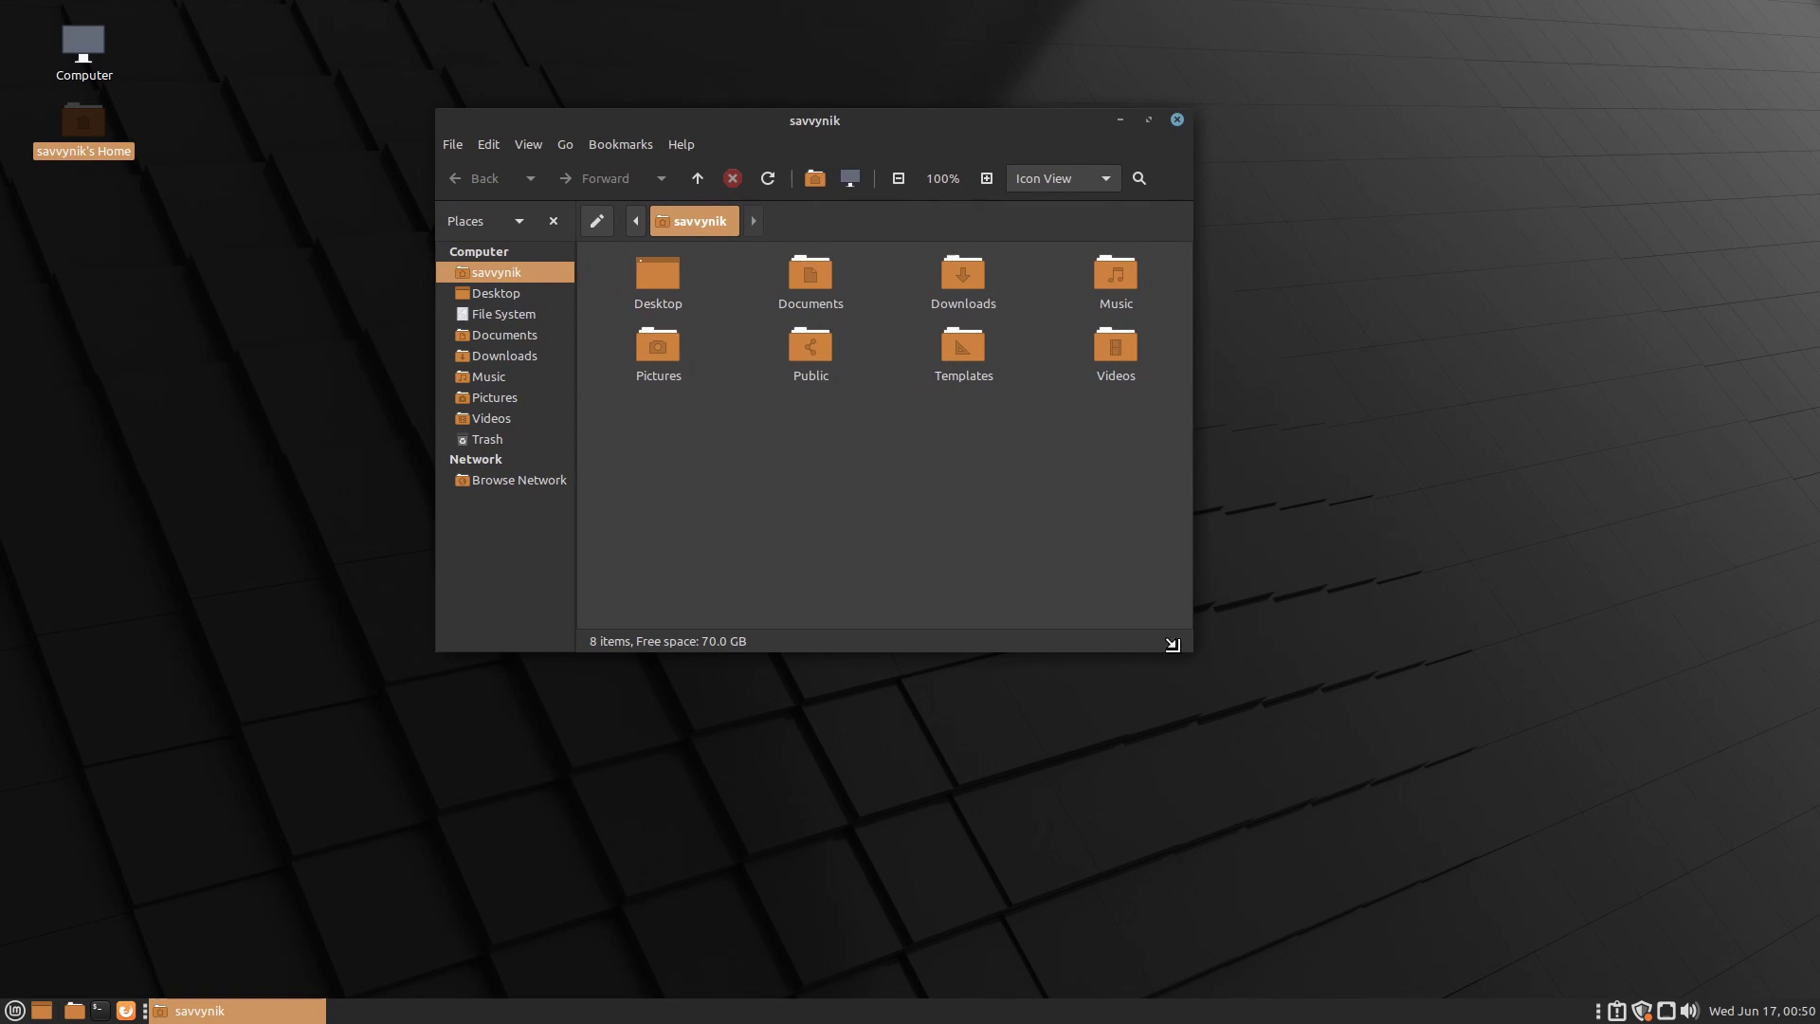
drag(1196, 652, 1577, 940)
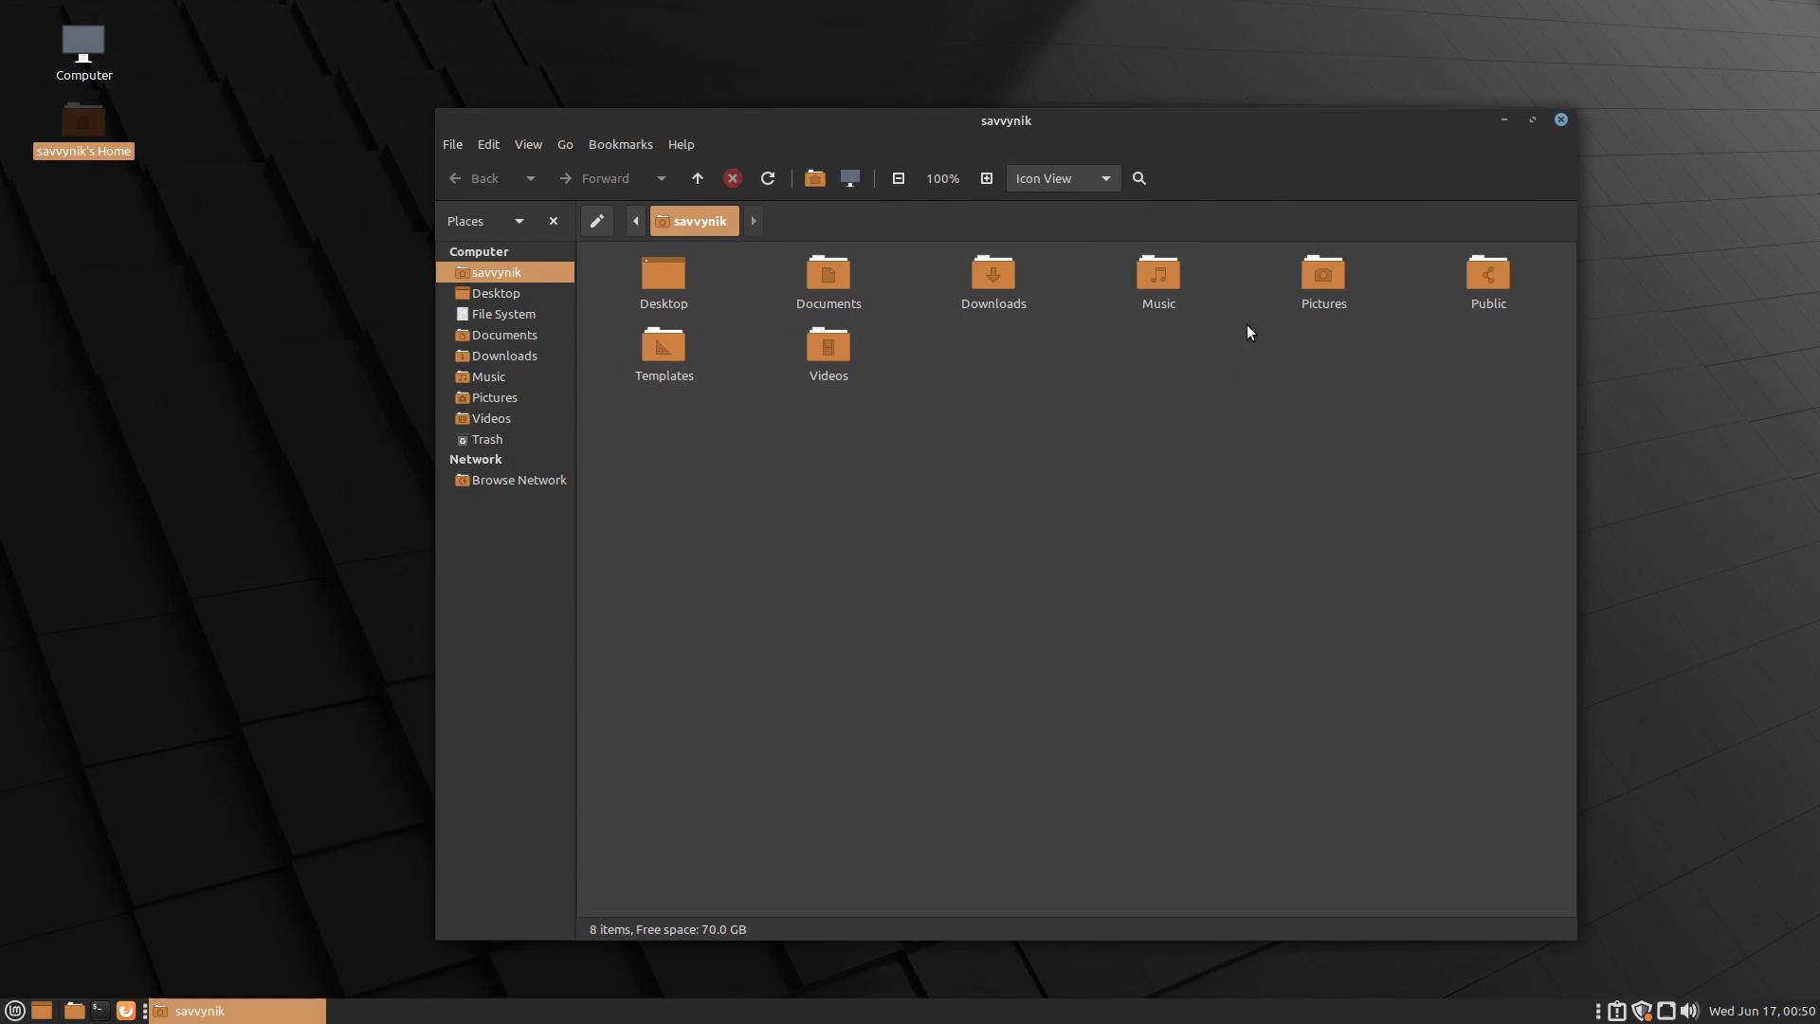
click(1561, 120)
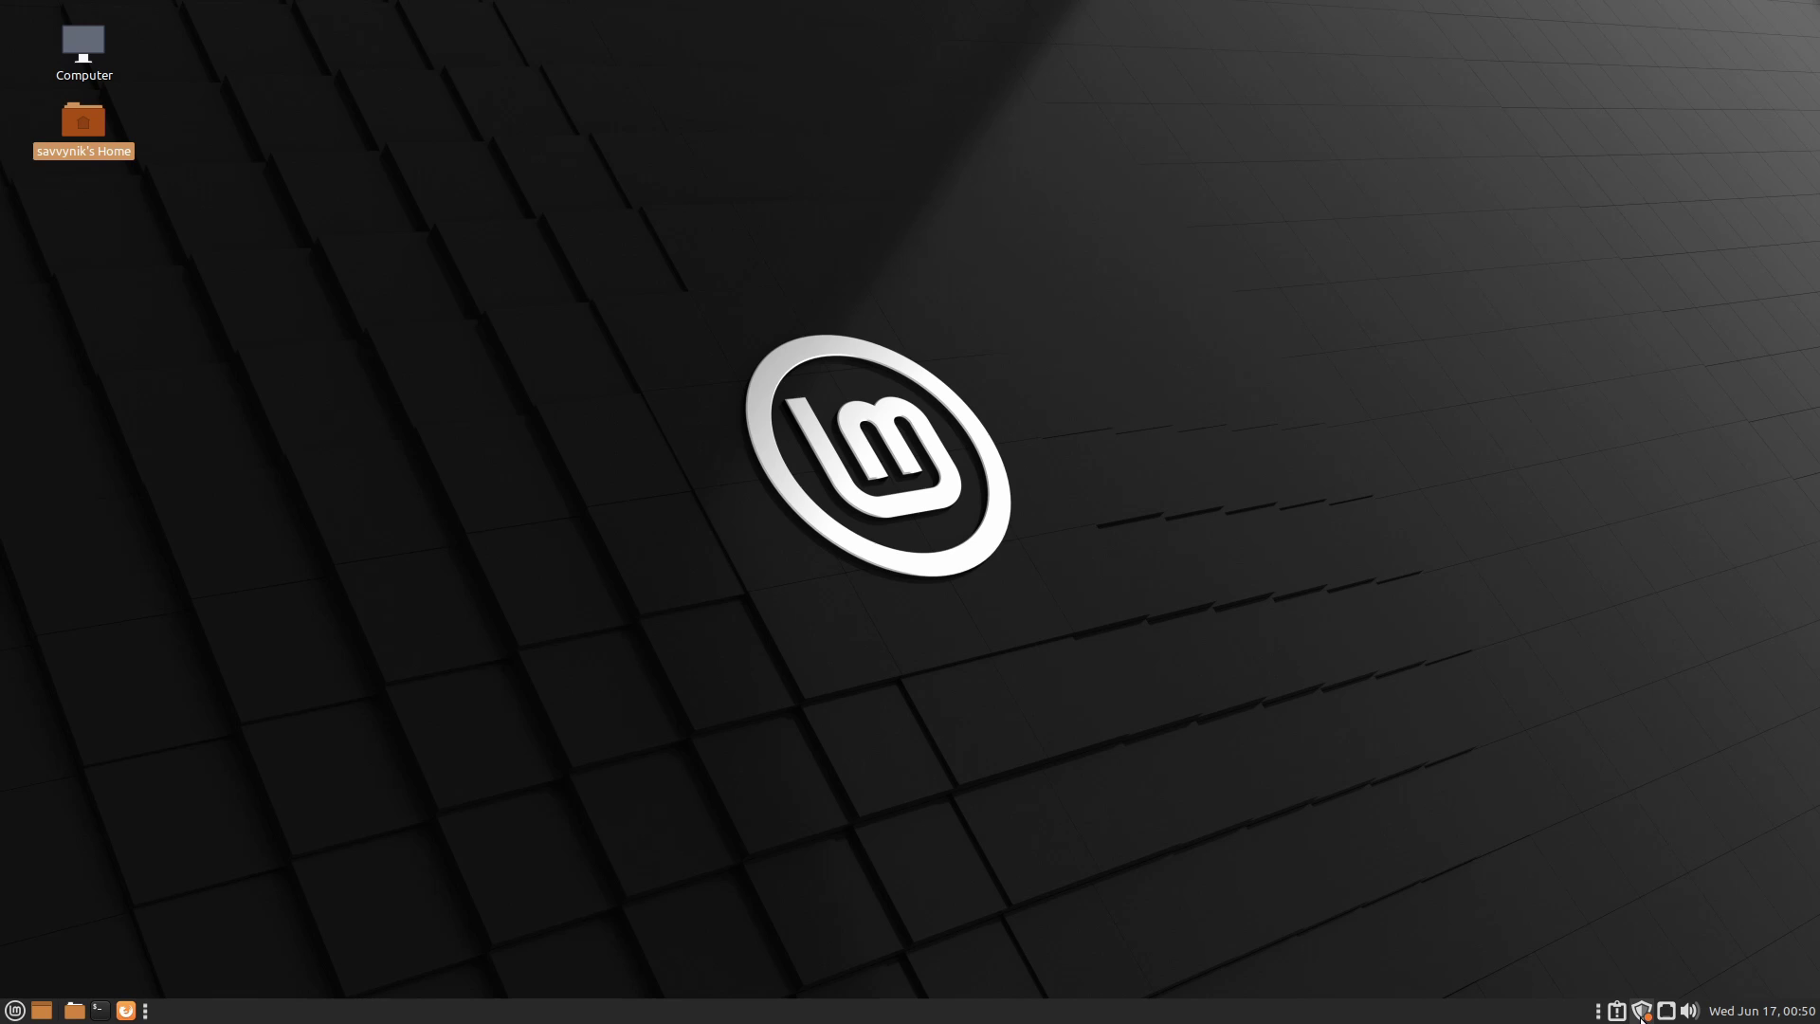
- Check the network connection options and the volume slider in the panel tray
click(1667, 1012)
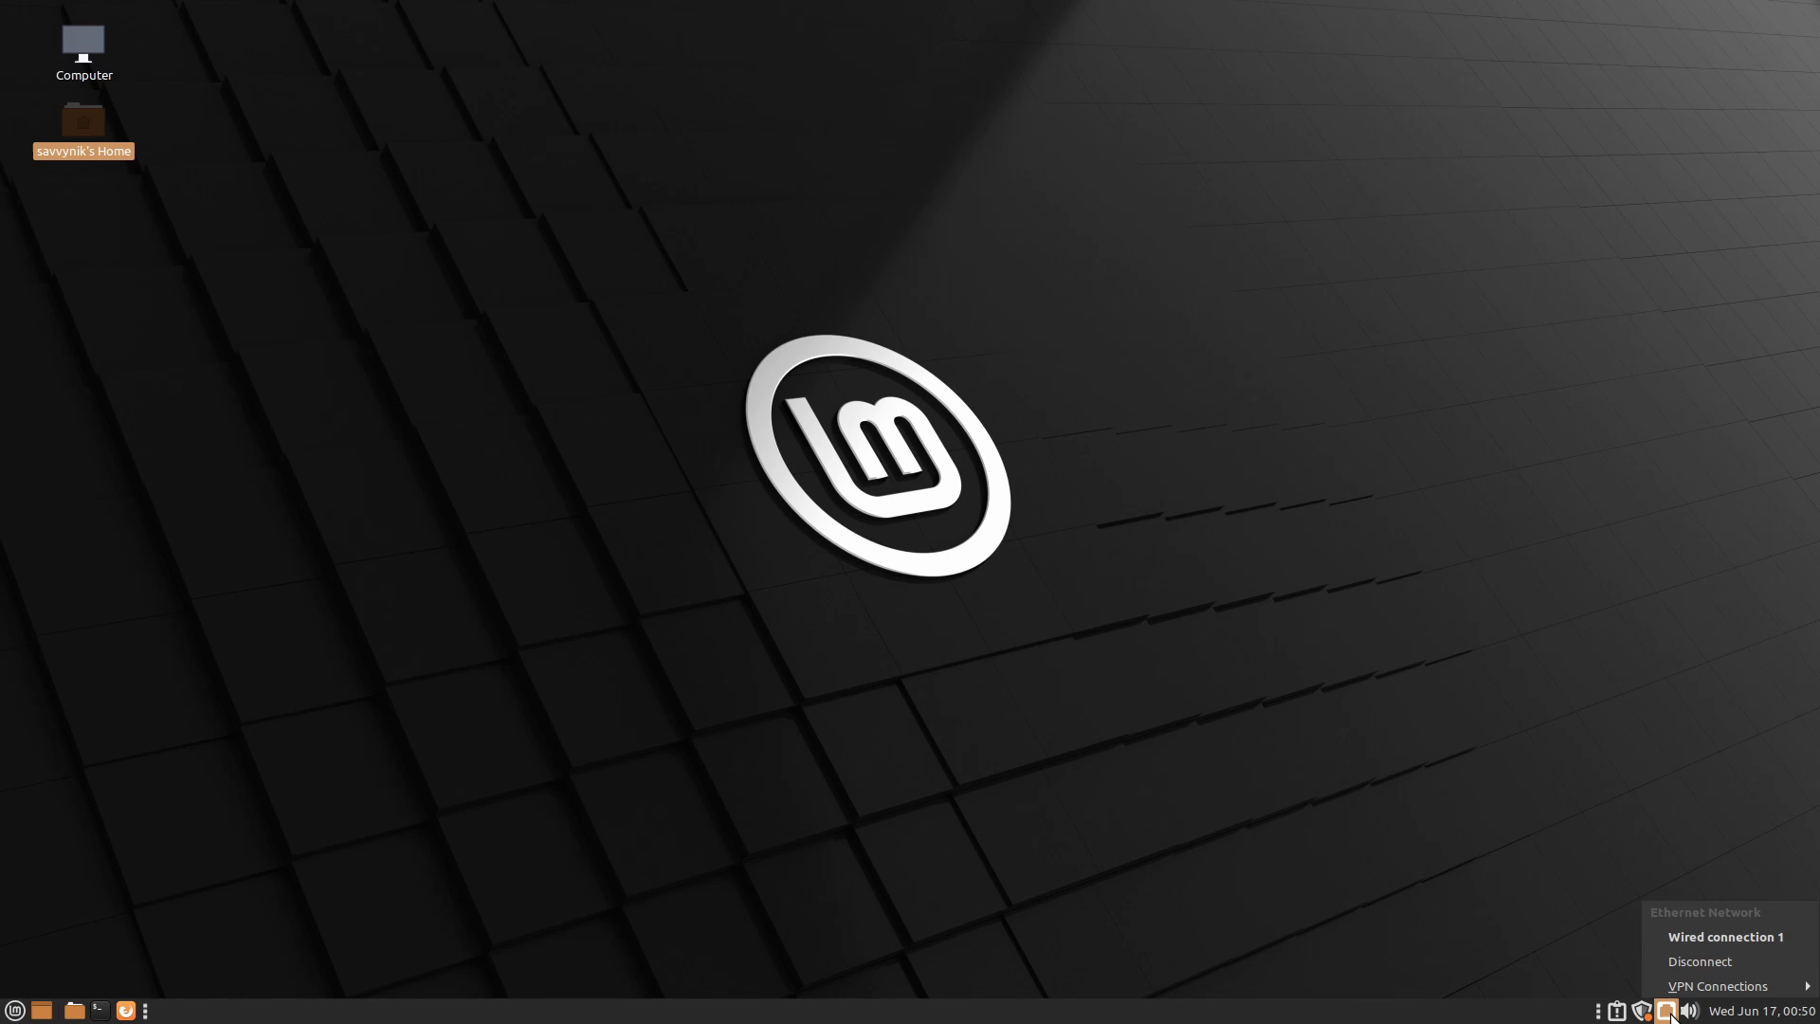
click(1688, 1013)
click(1689, 1013)
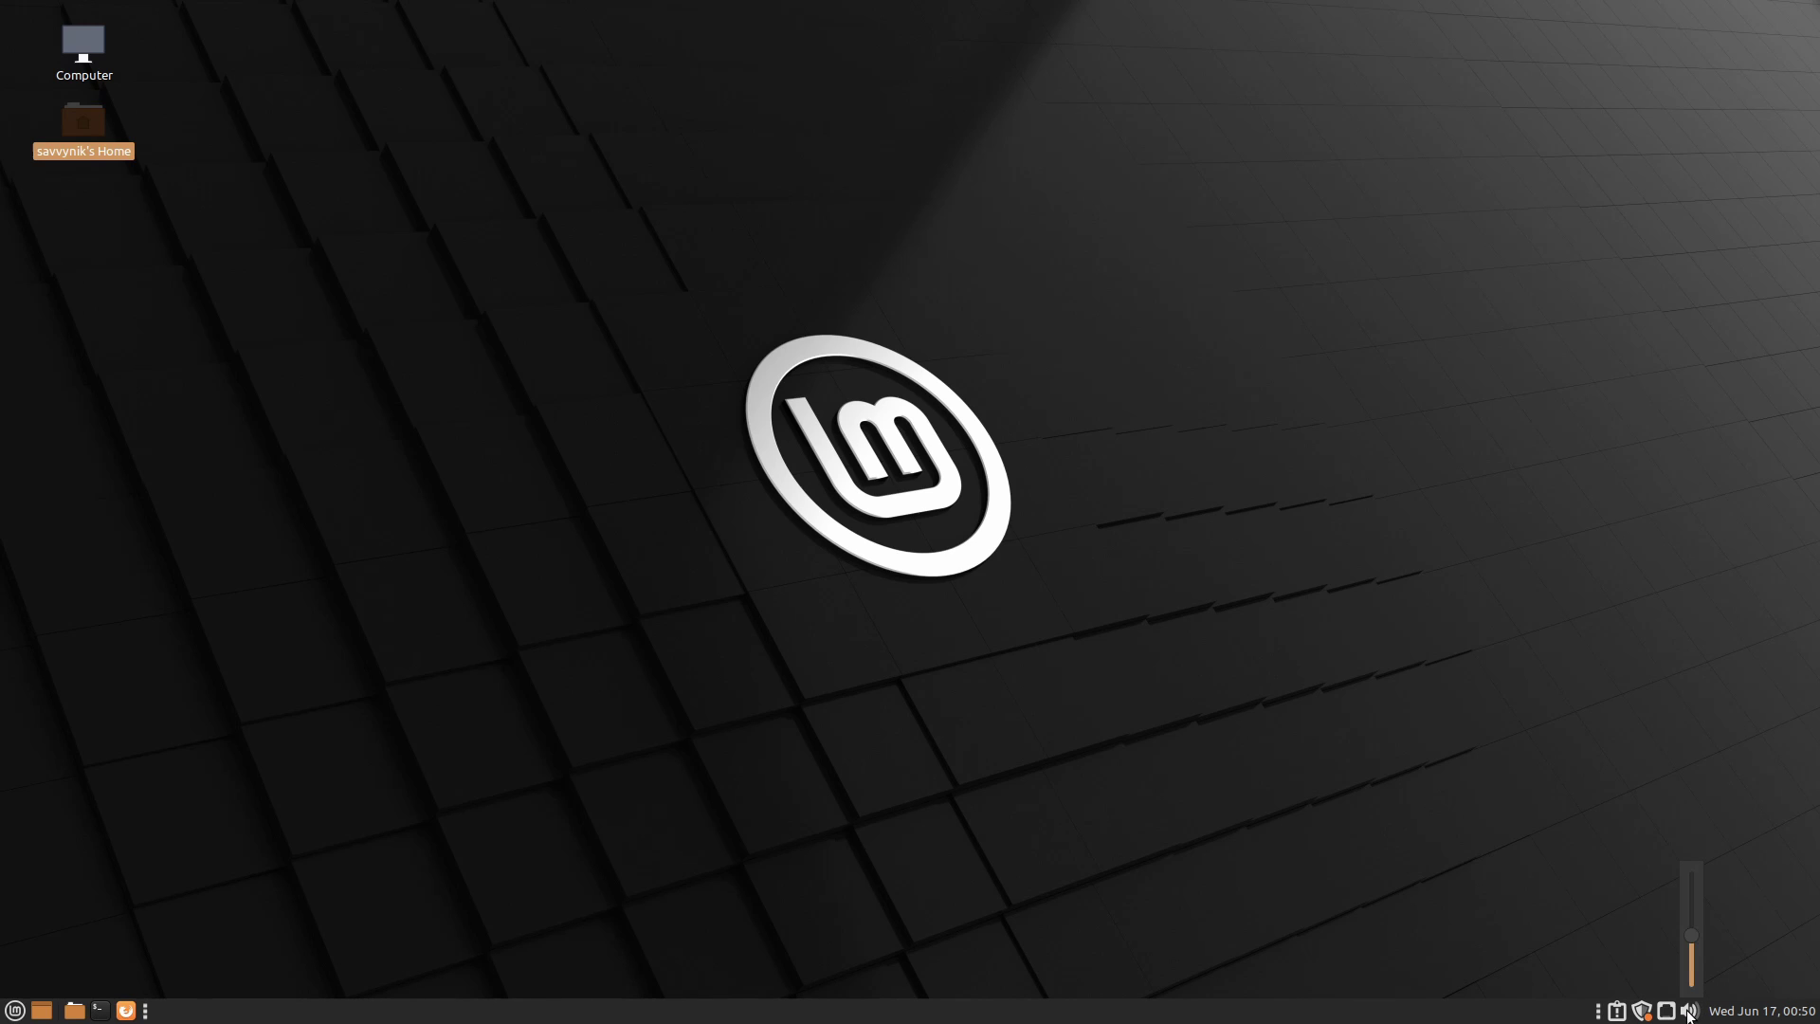
- Open and close Update Manager, then launch System Reports from the tray
click(1643, 1012)
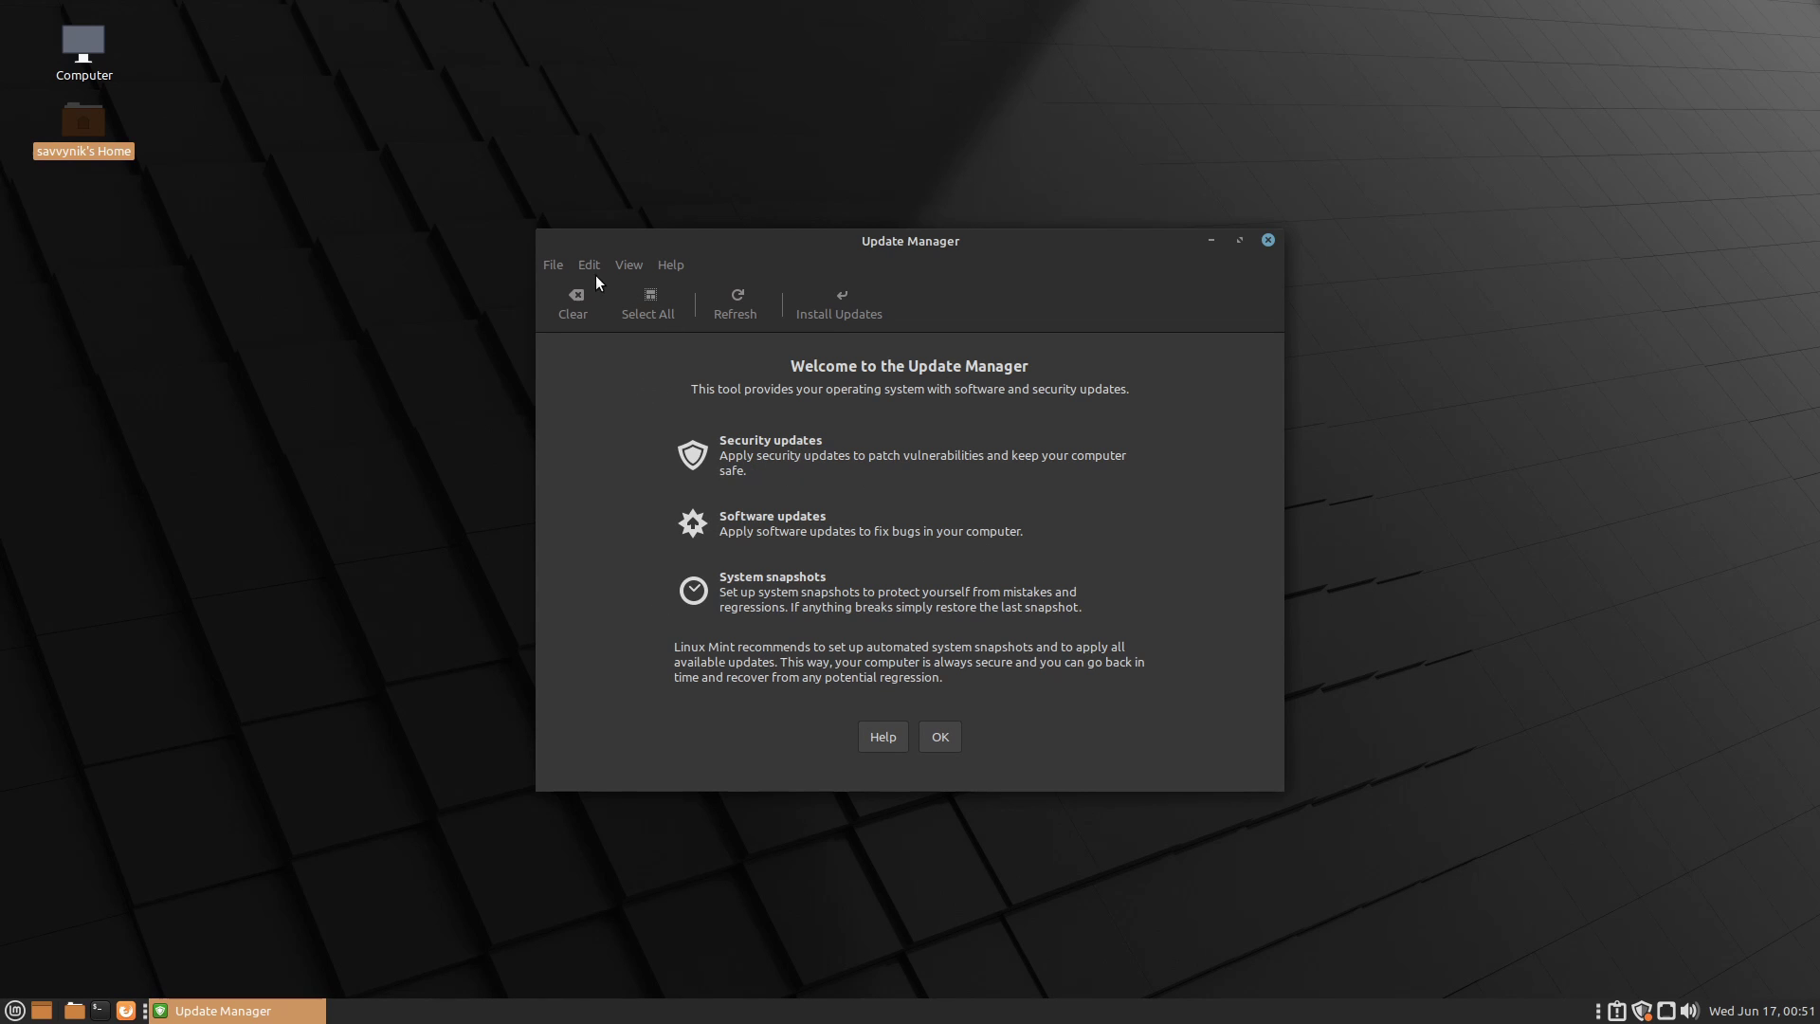
click(1268, 241)
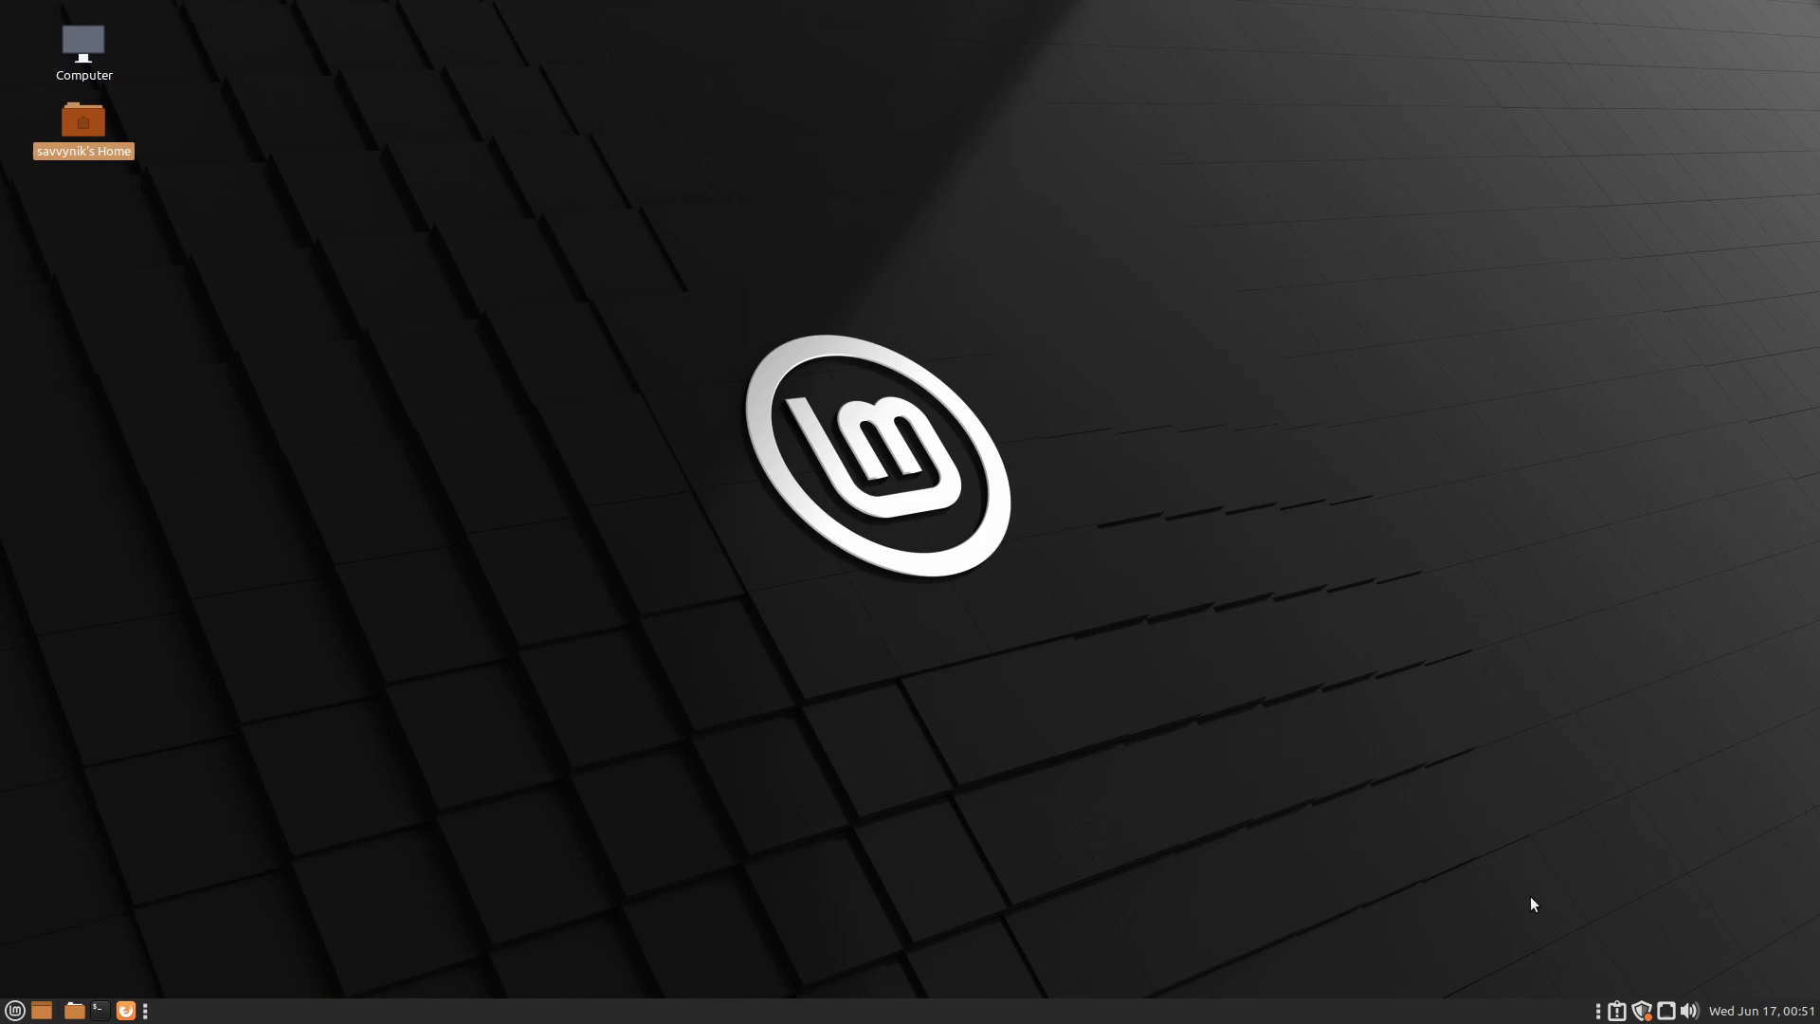
click(1621, 1012)
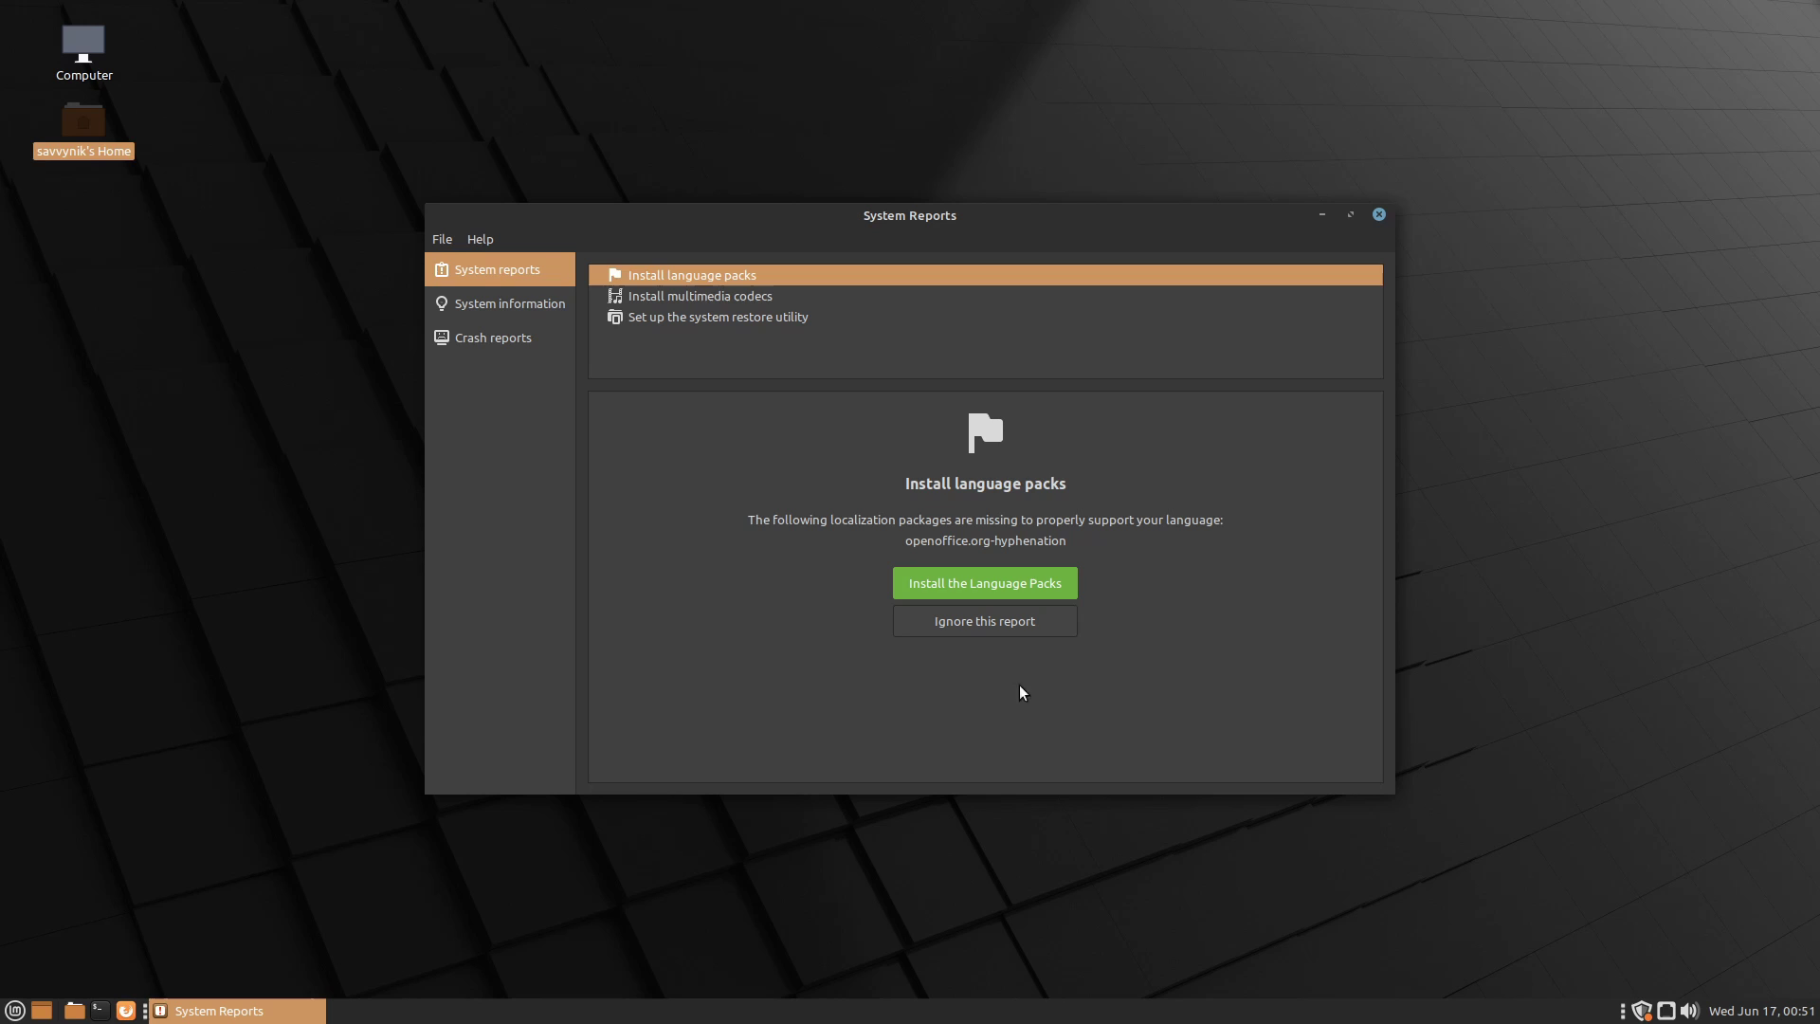
- View the multimedia codecs, System information and Crash reports pages, then close System Reports
click(635, 300)
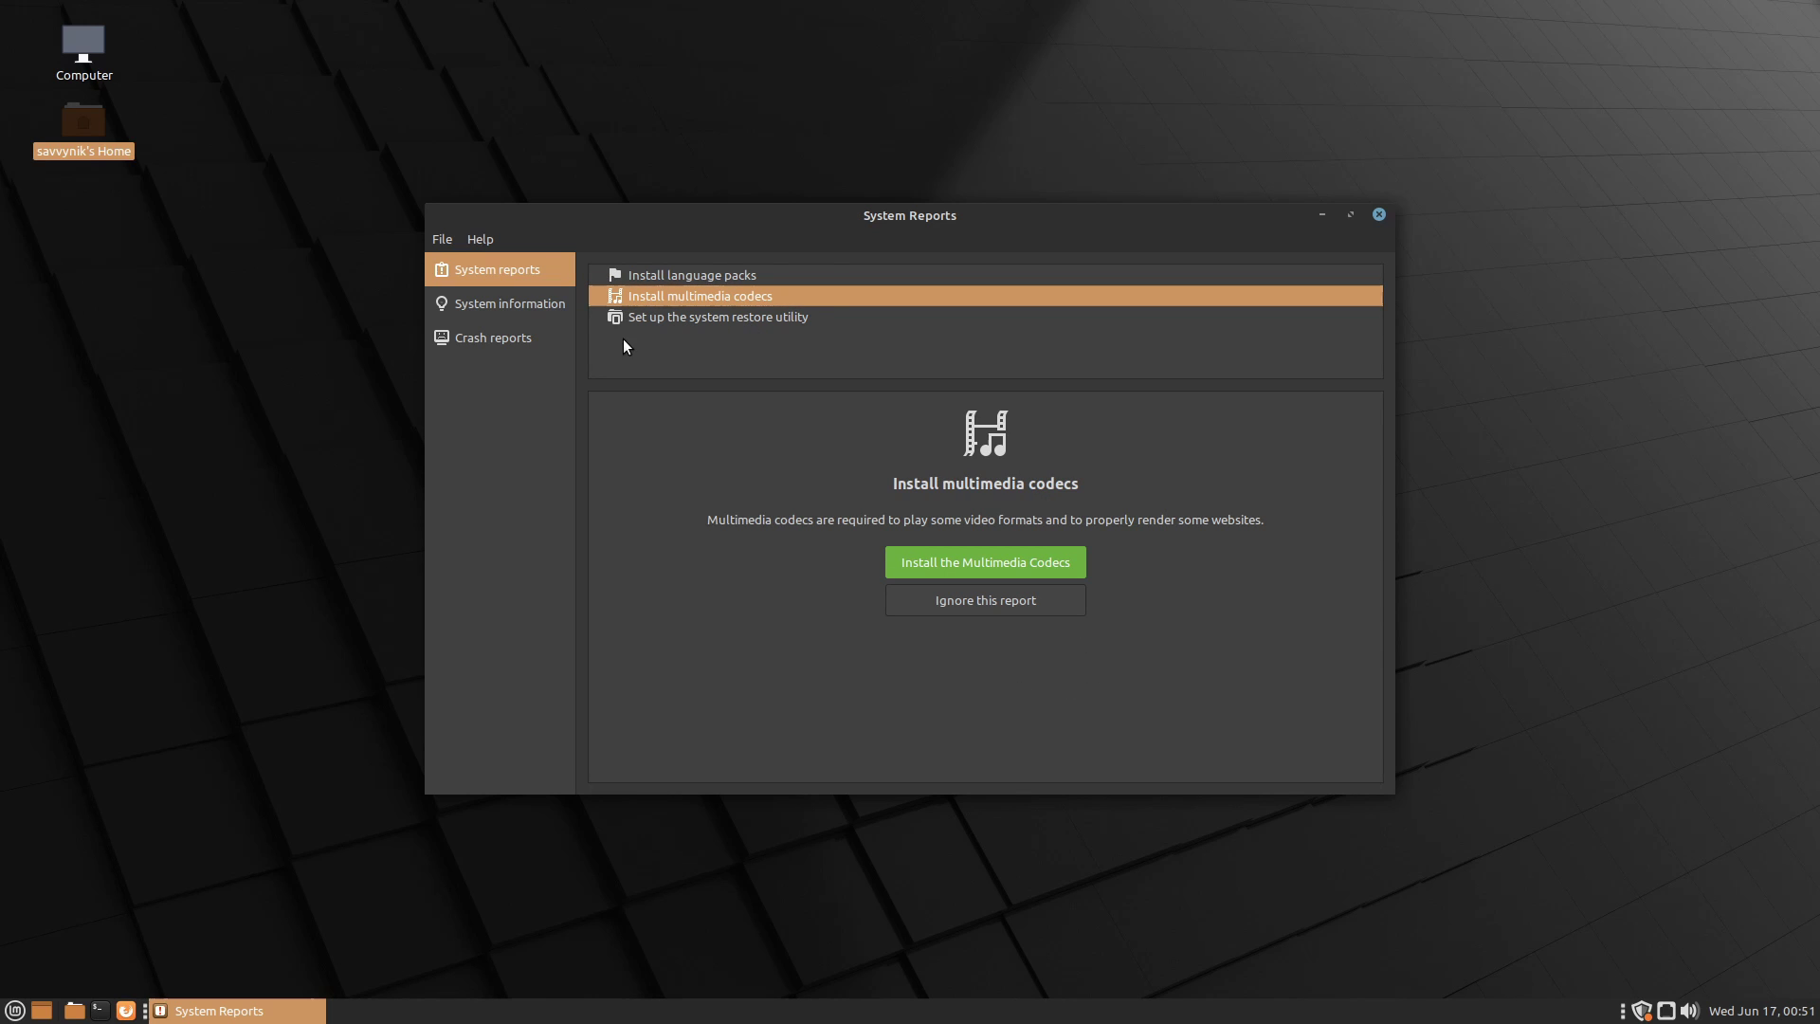
click(509, 305)
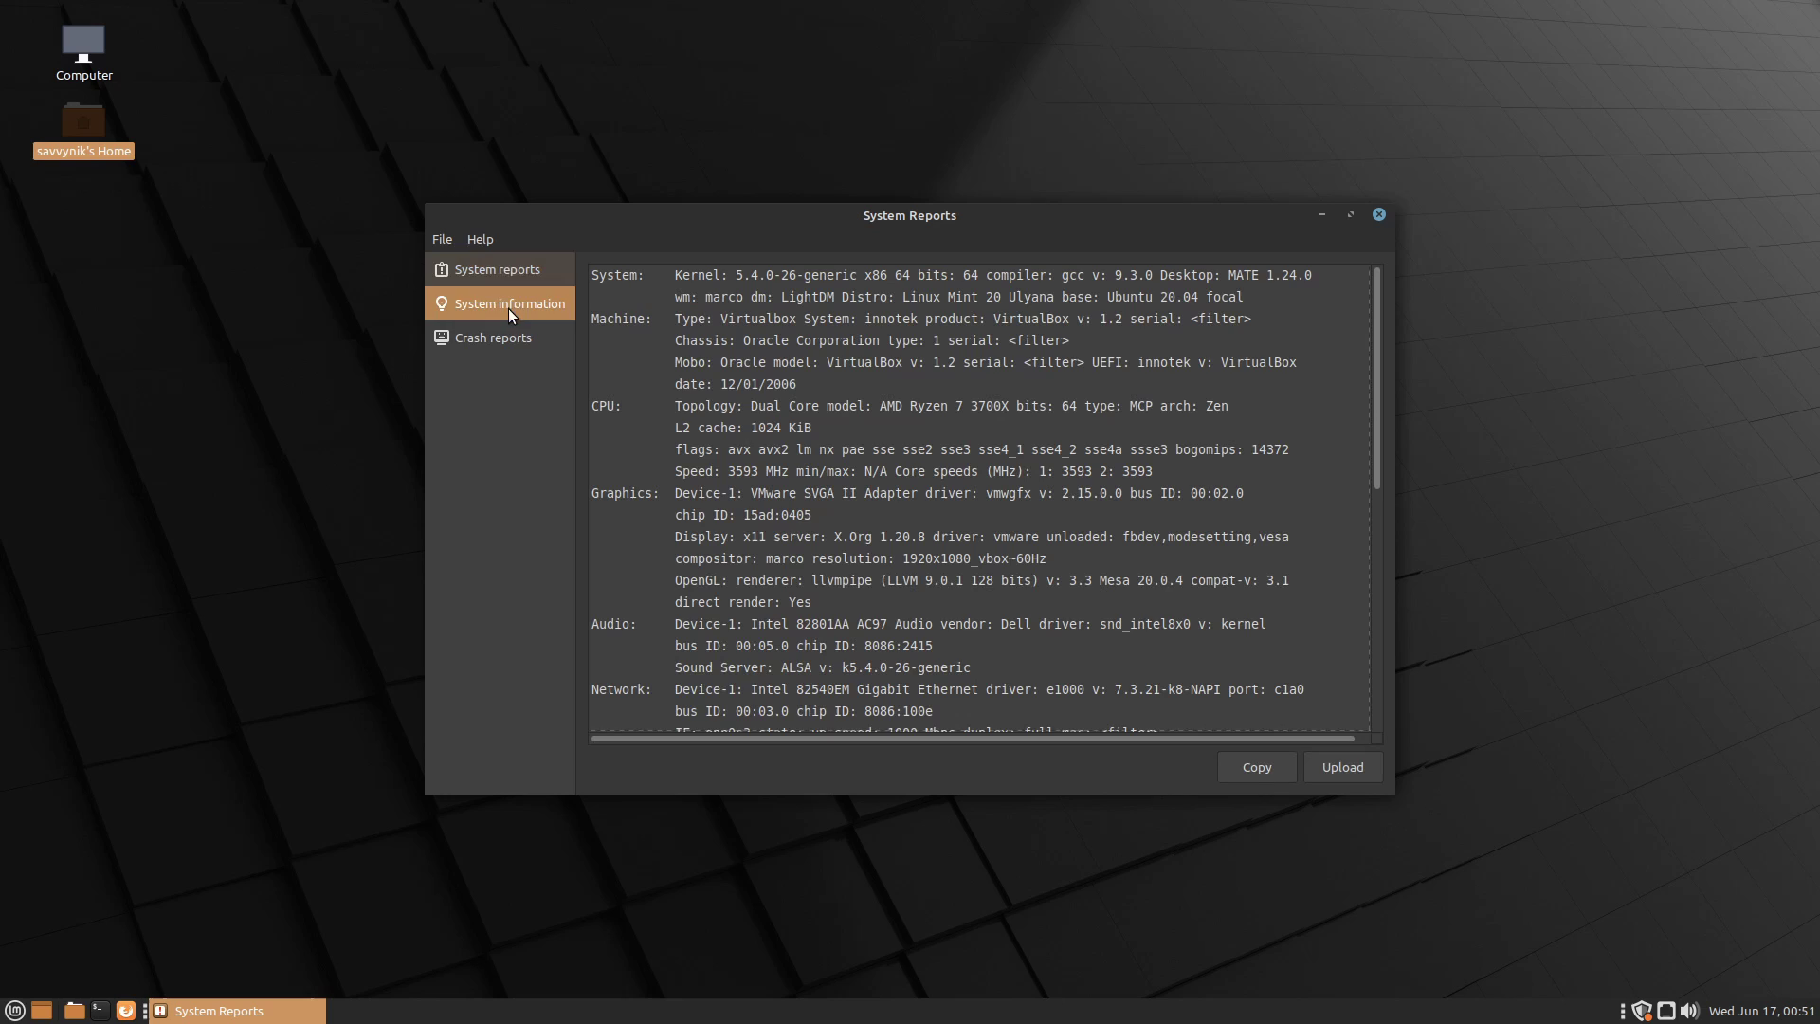
click(524, 347)
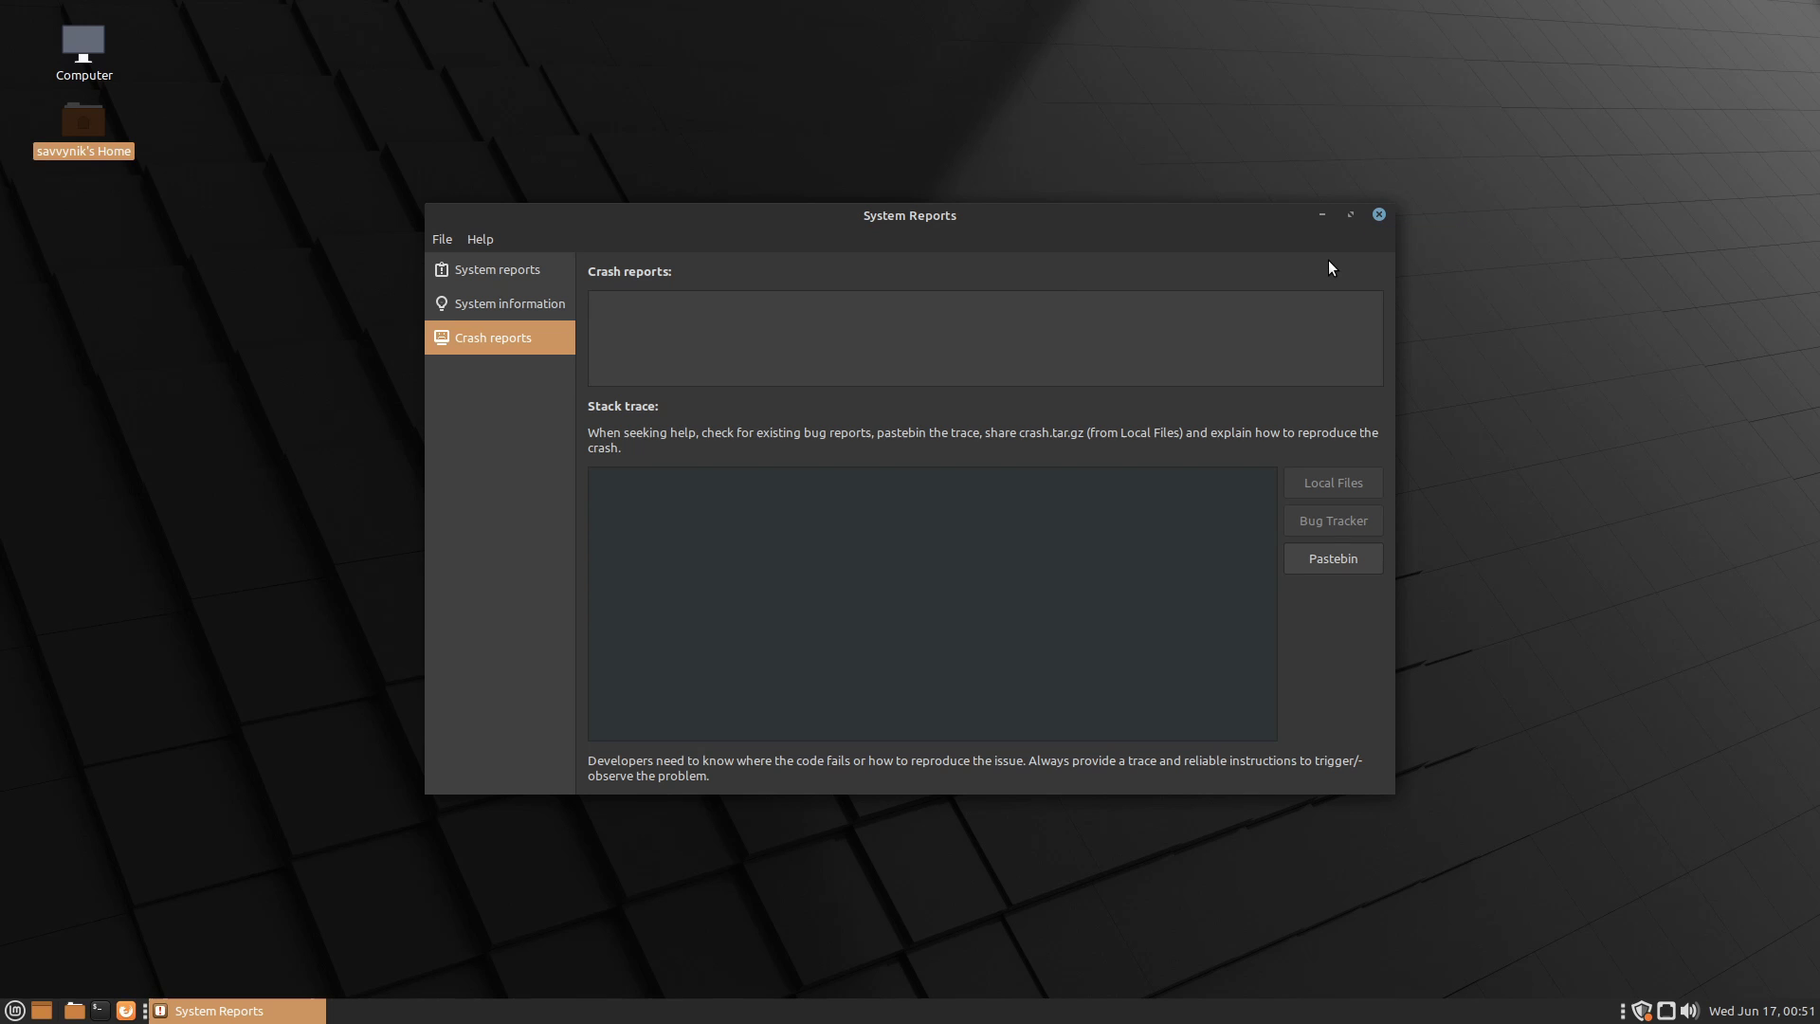
key(alt+F4)
click(356, 525)
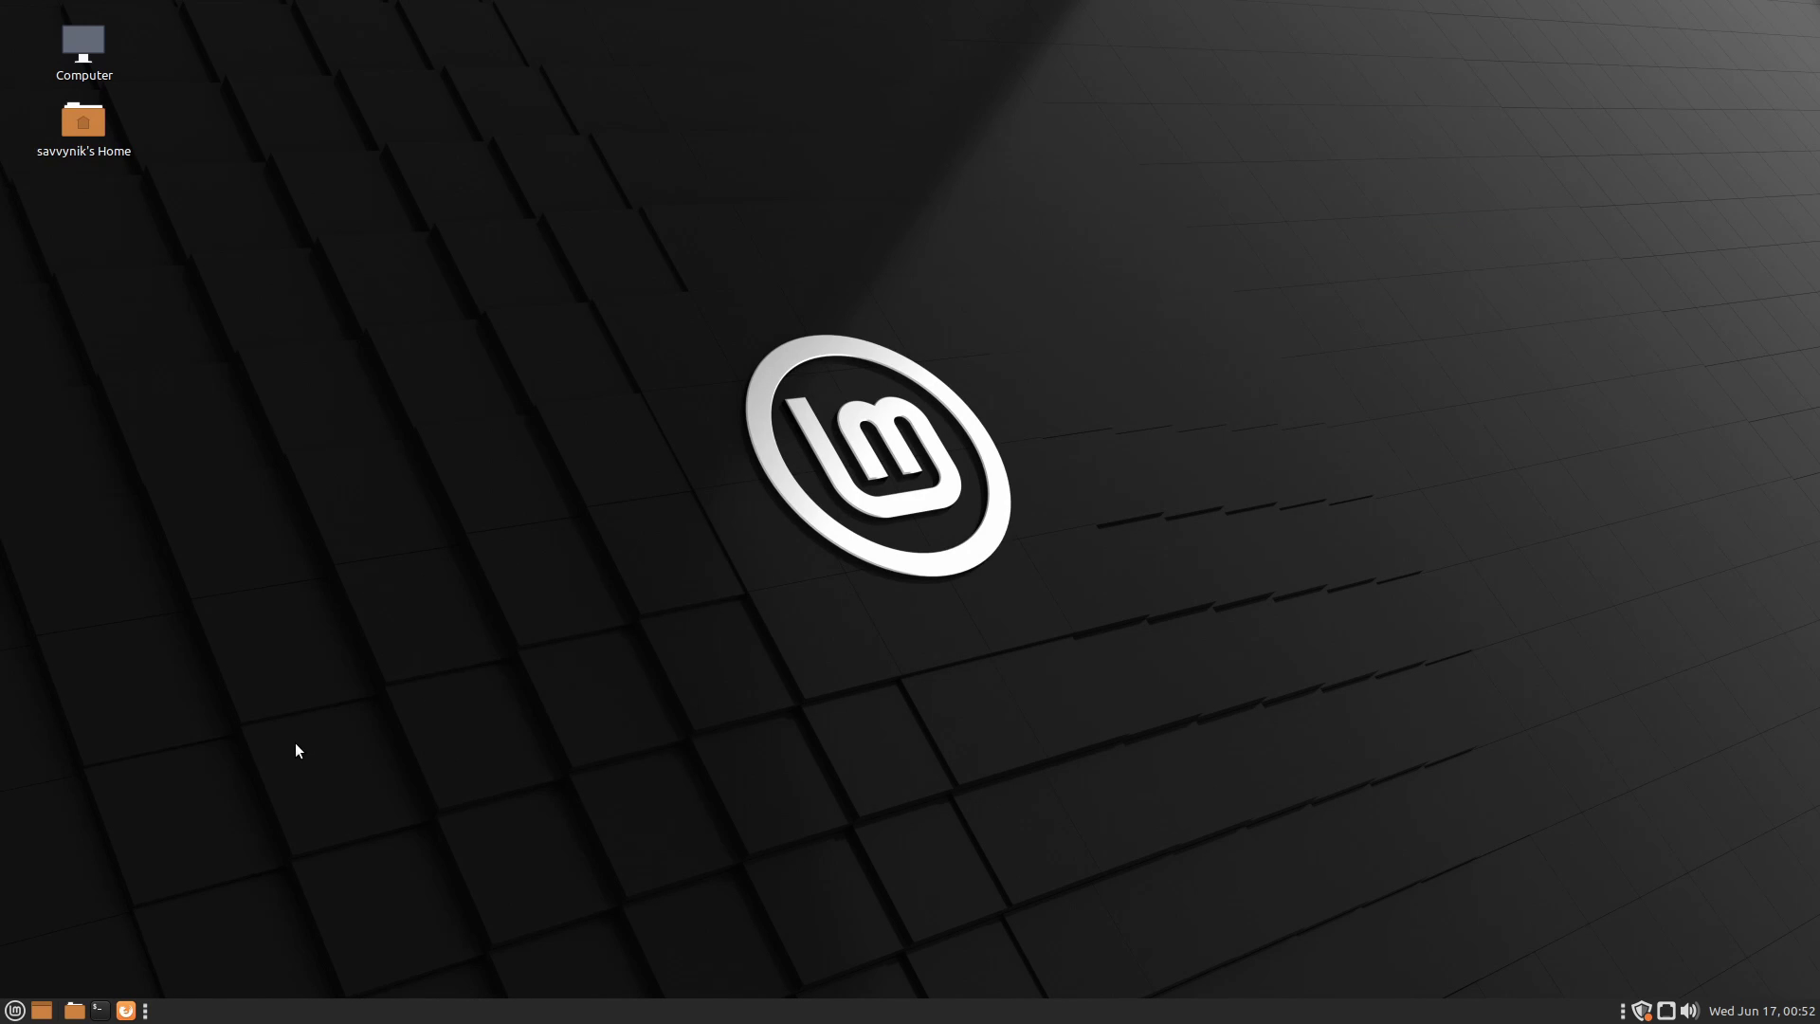
- Search the Mint menu for 'warp' and launch Warpinator
click(14, 1011)
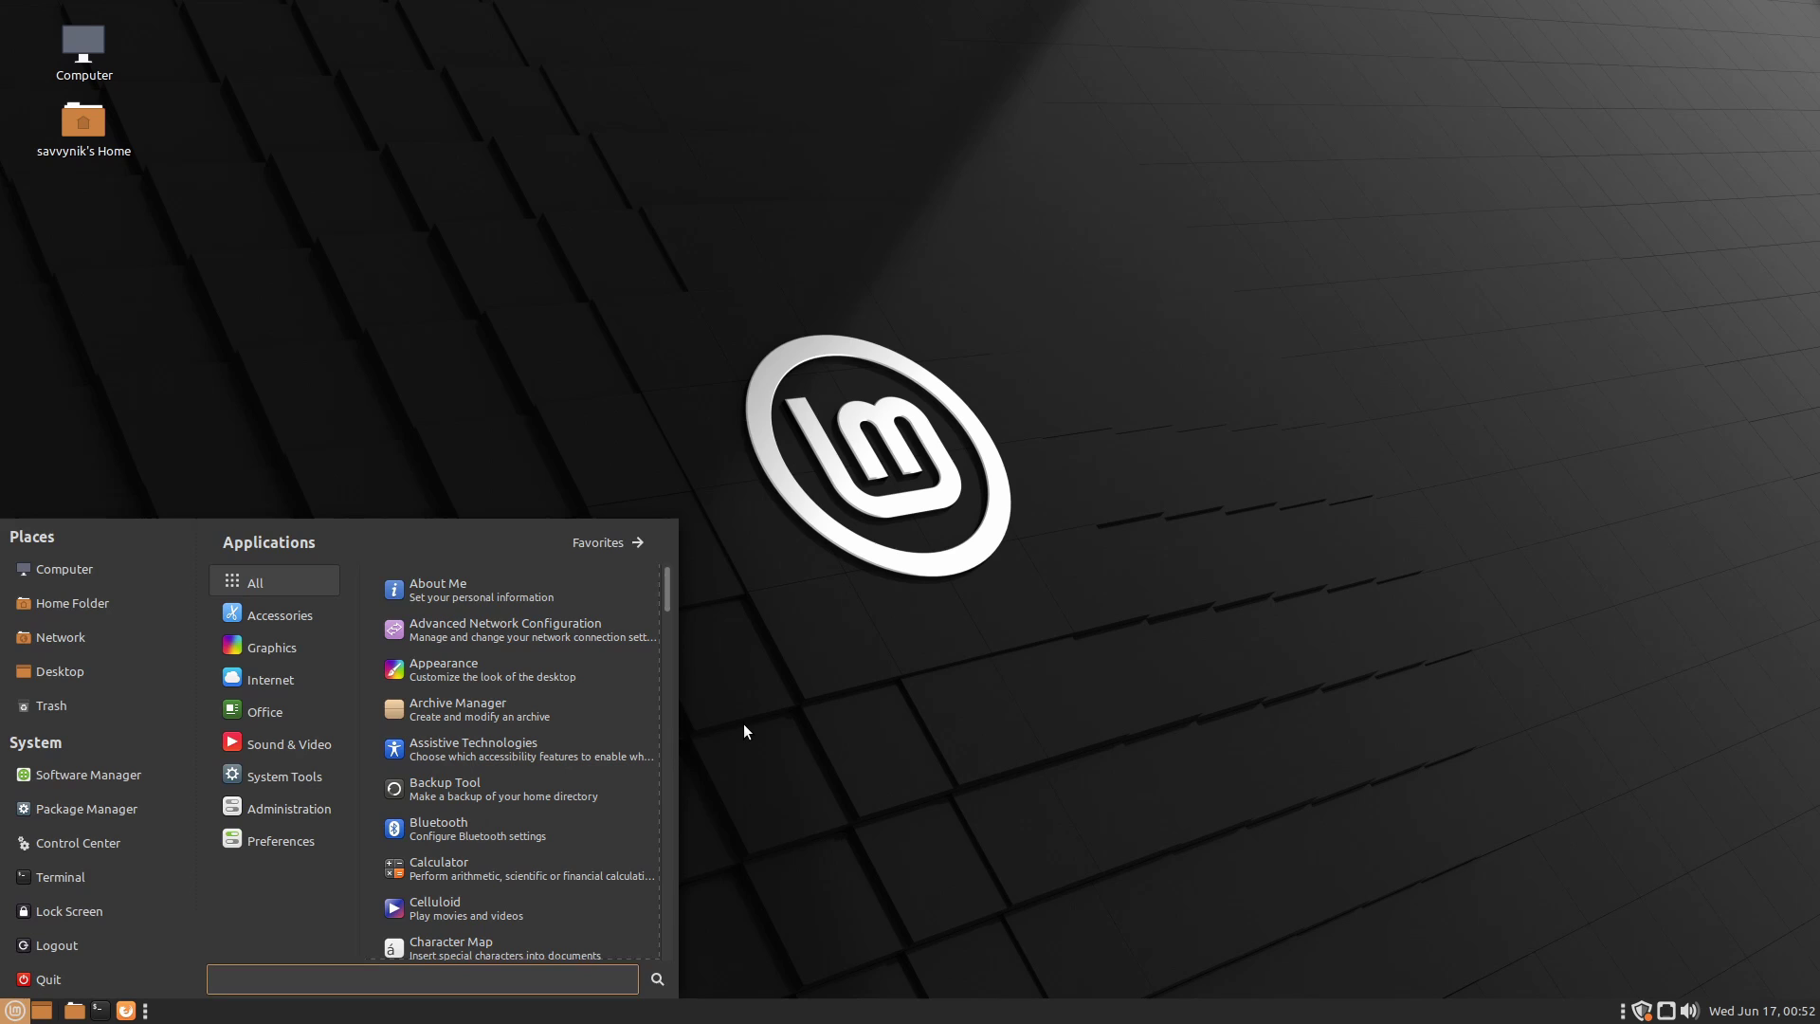
text(warp)
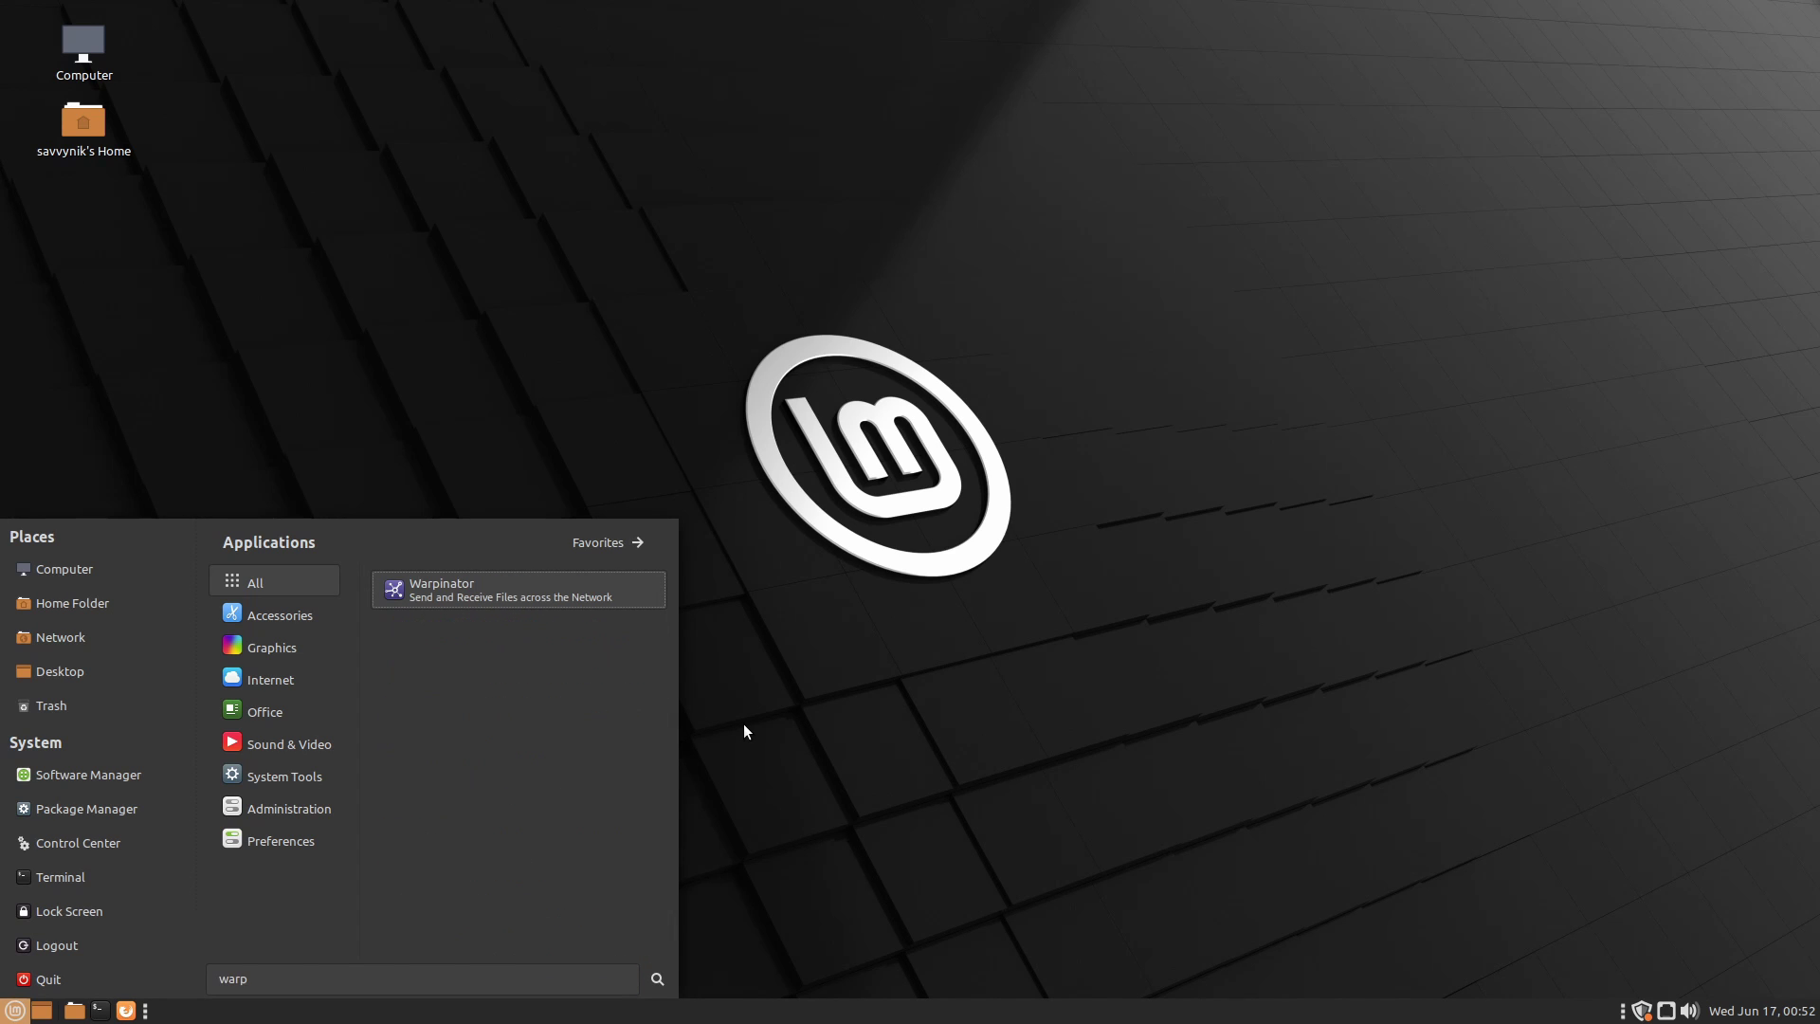
click(535, 590)
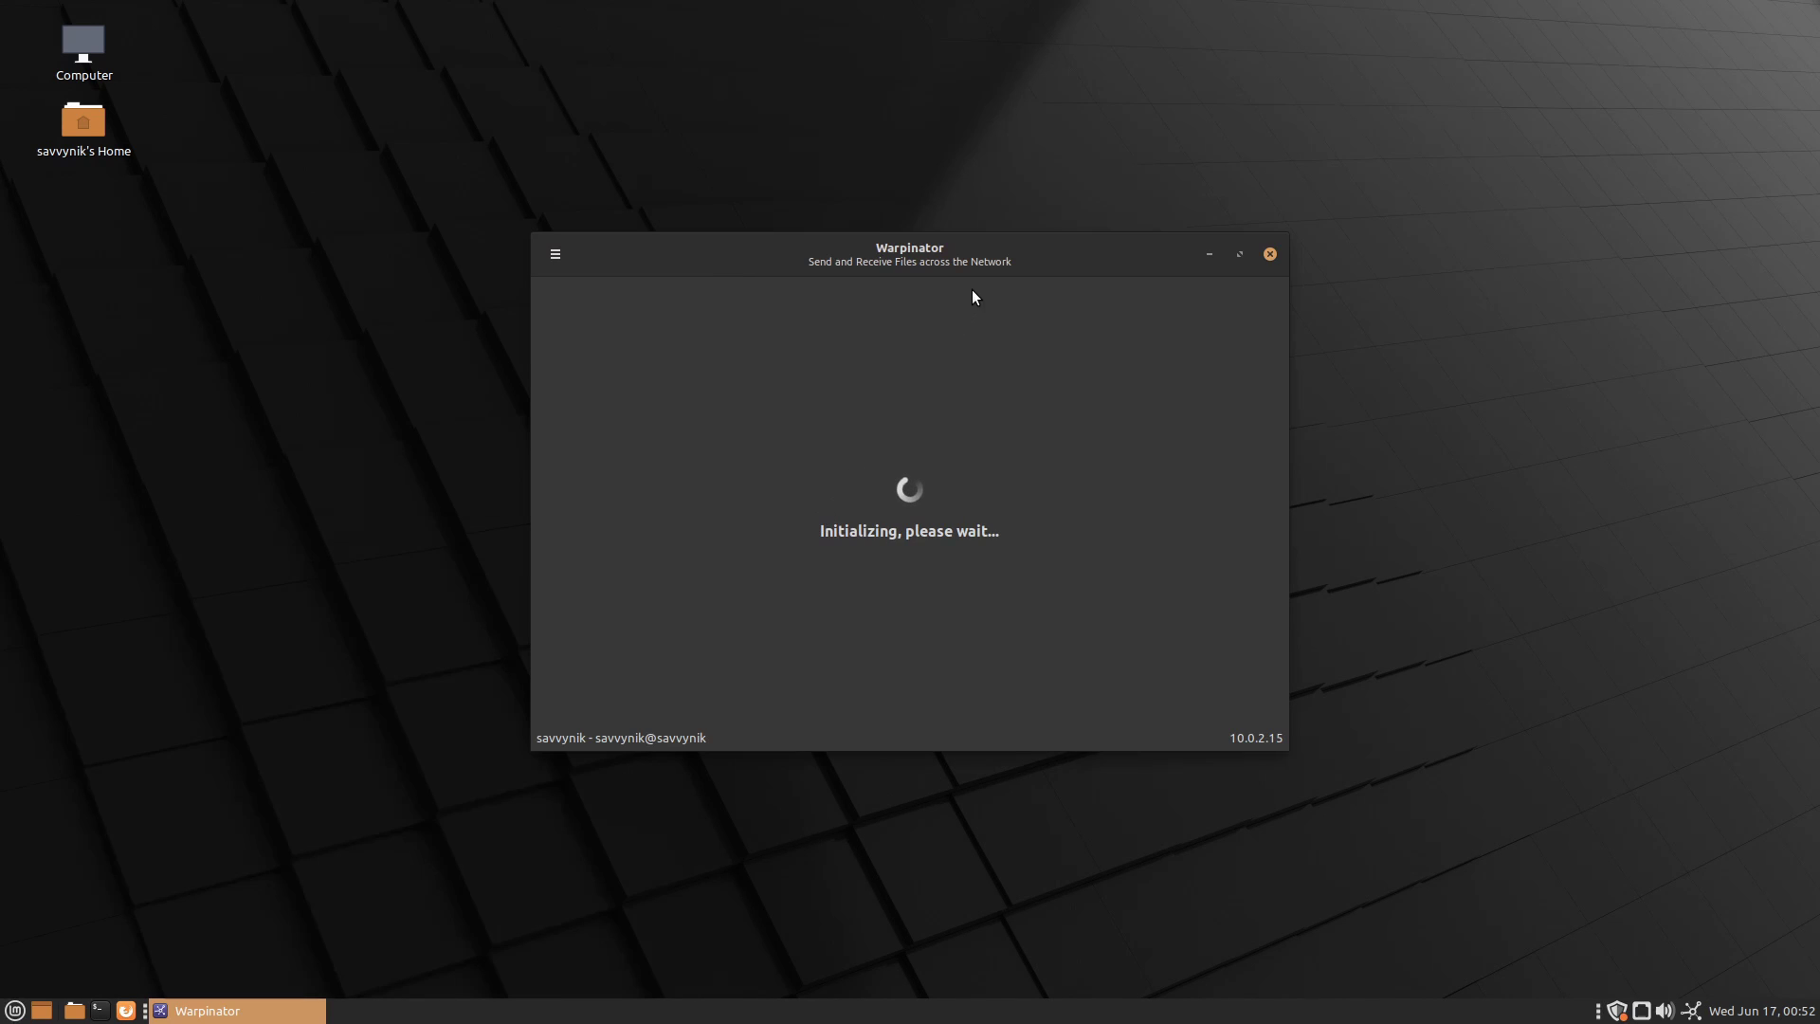
- Enlarge and reposition the Warpinator window, then open and dismiss its main menu
drag(550, 237, 286, 42)
drag(896, 85, 1011, 130)
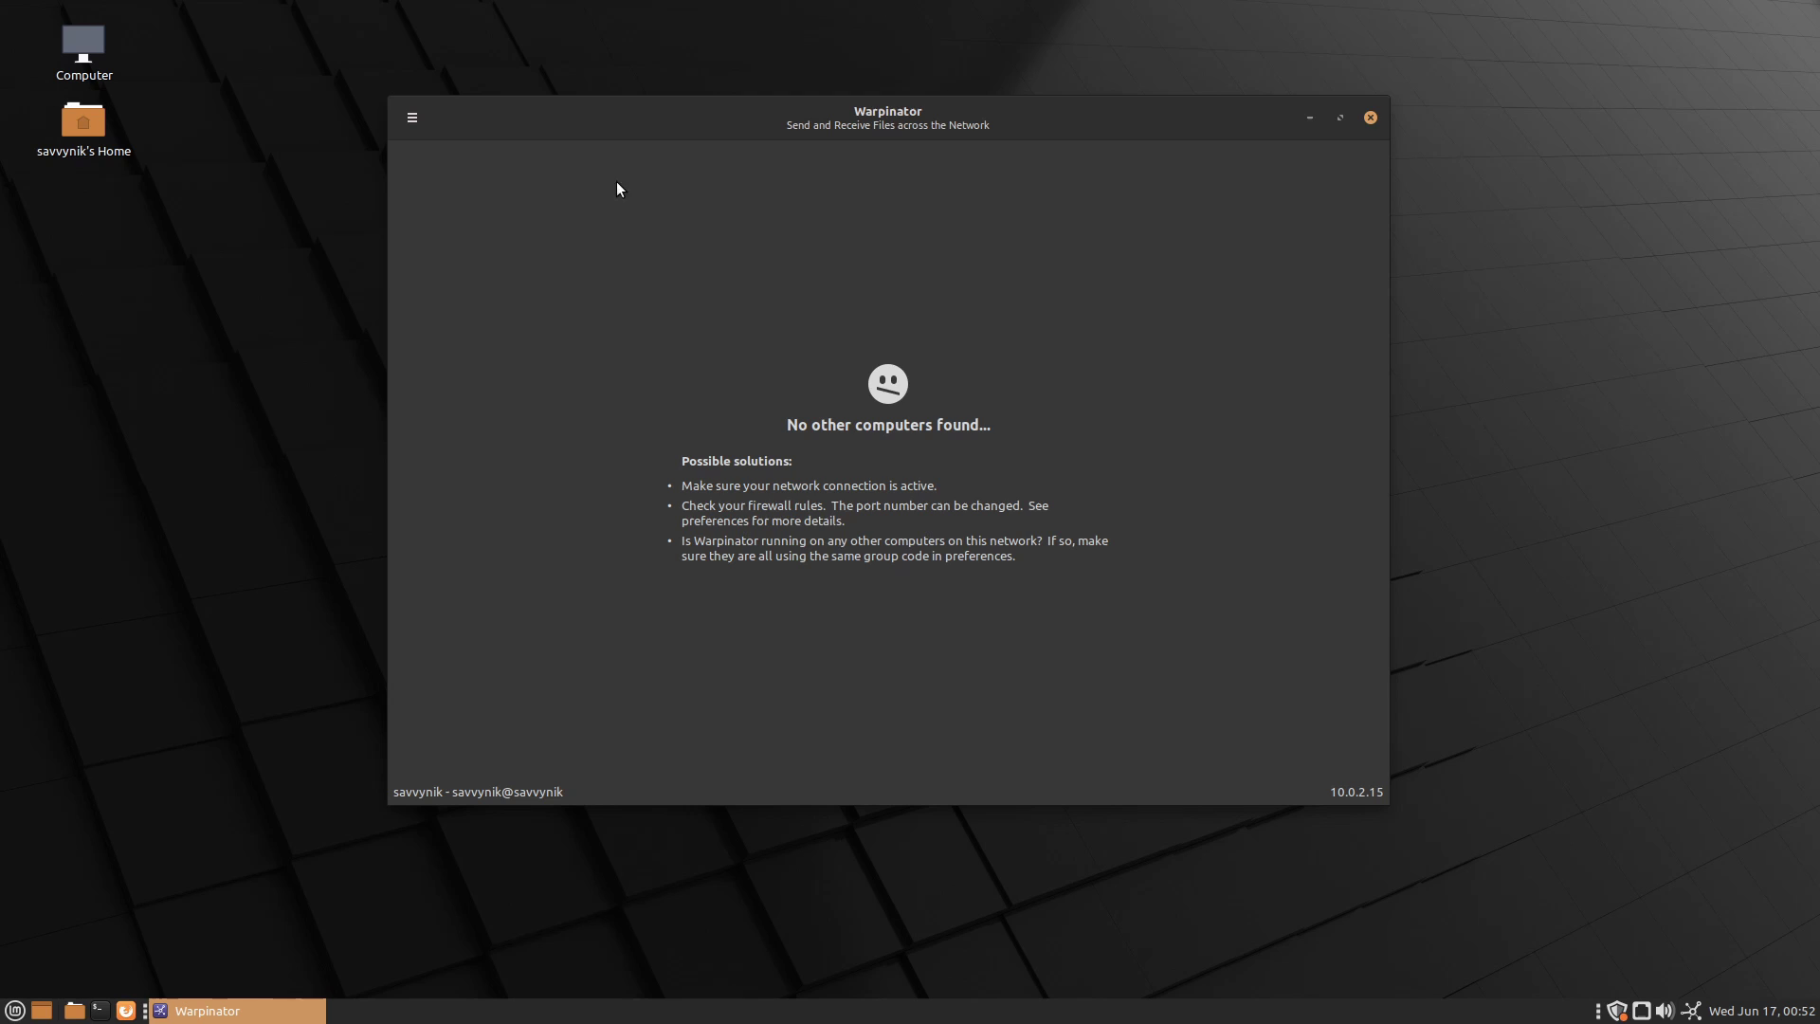
mouse_move(607, 121)
mouse_down()
mouse_move(701, 185)
mouse_move(622, 110)
mouse_up()
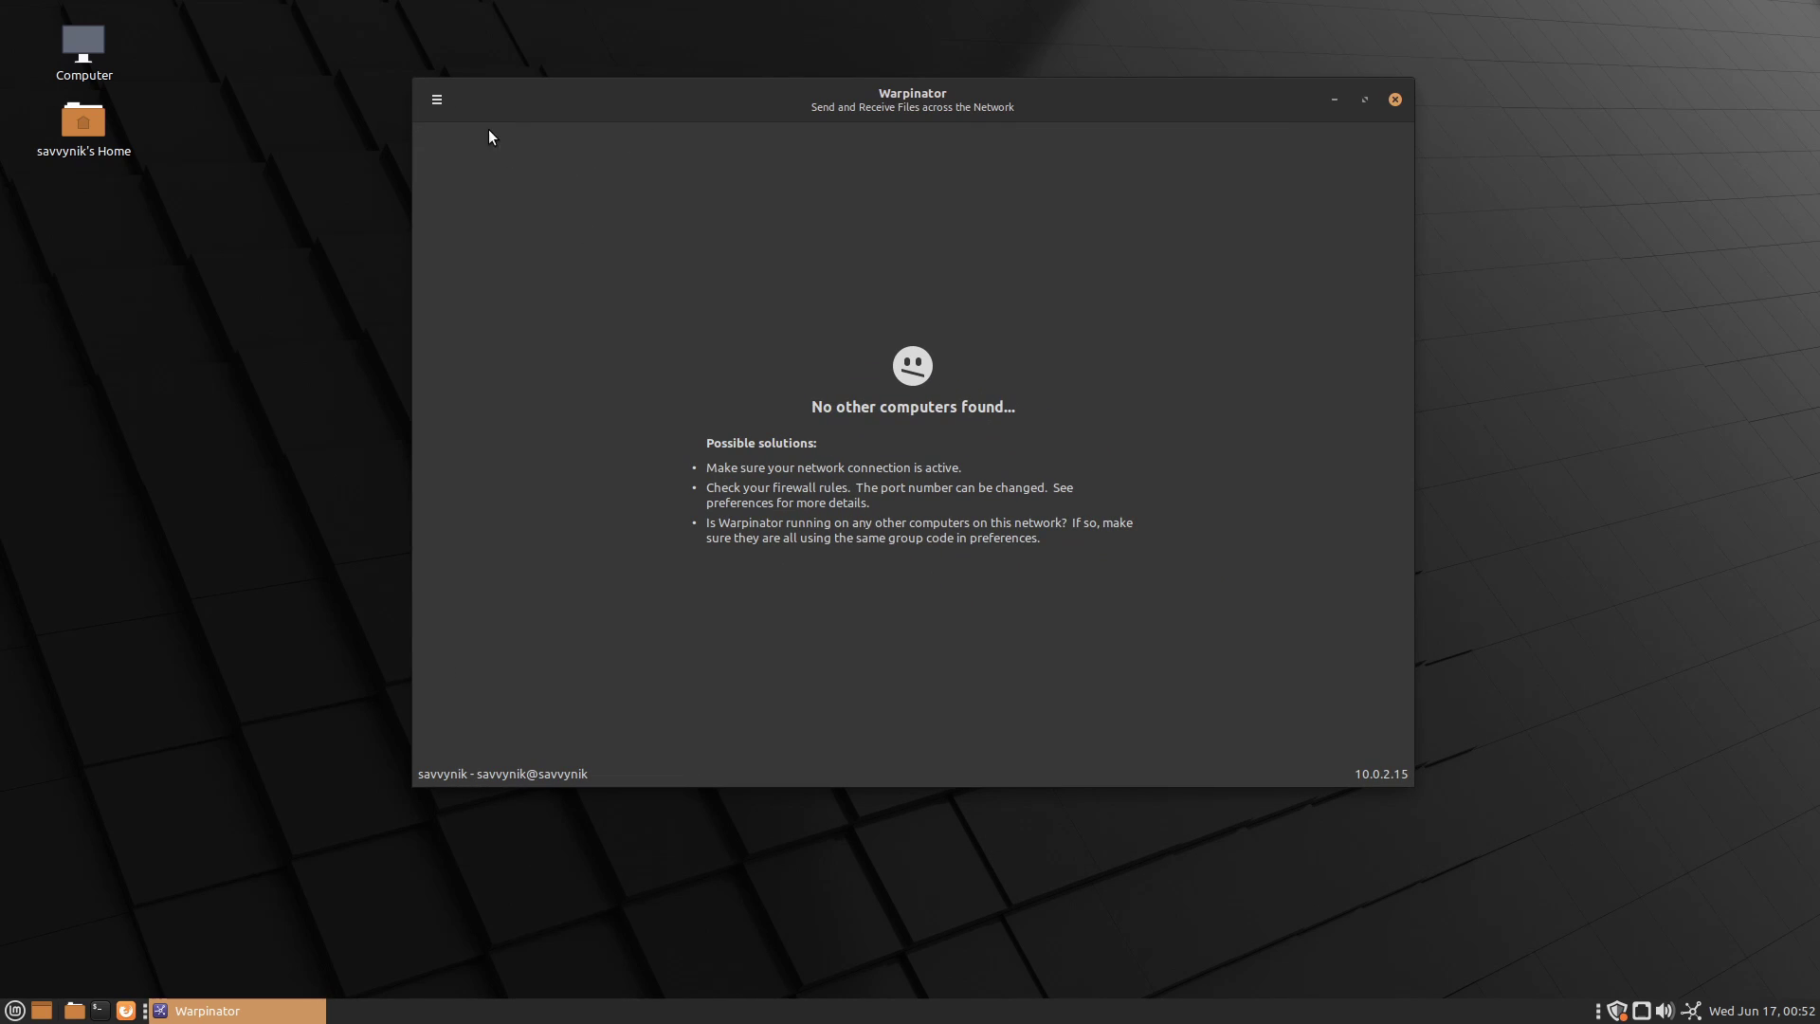
click(439, 101)
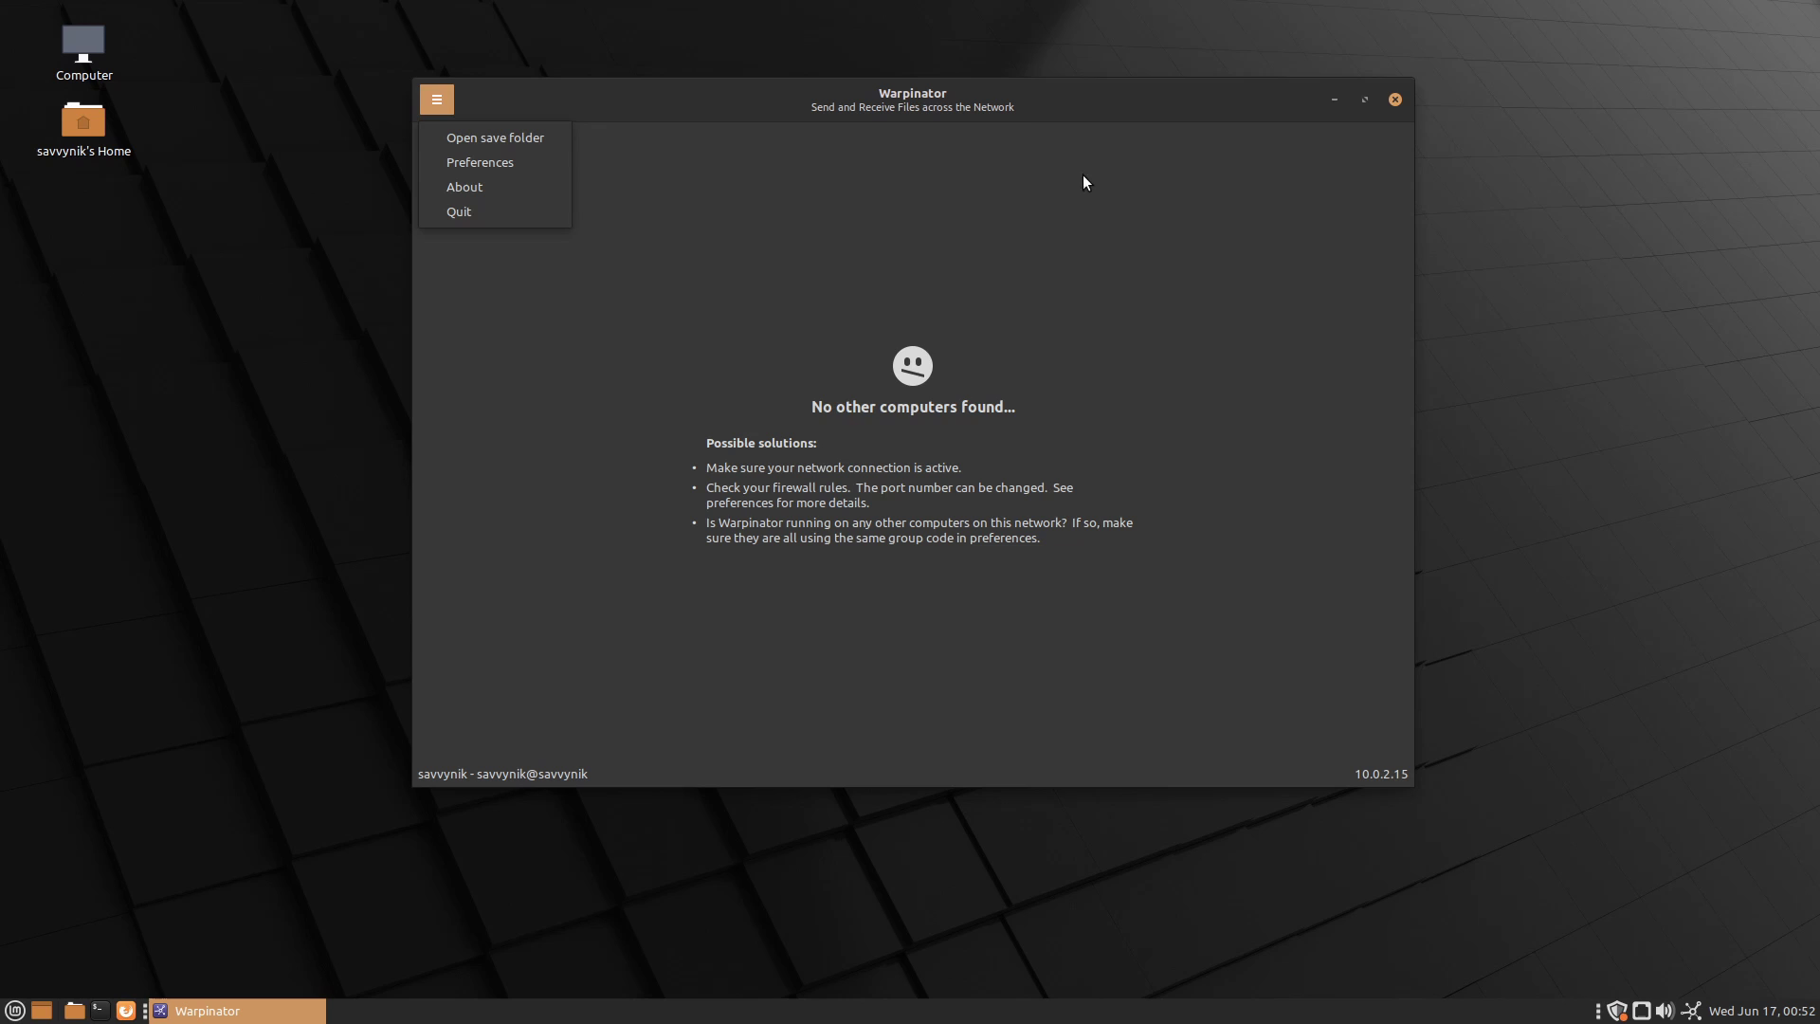
click(1029, 266)
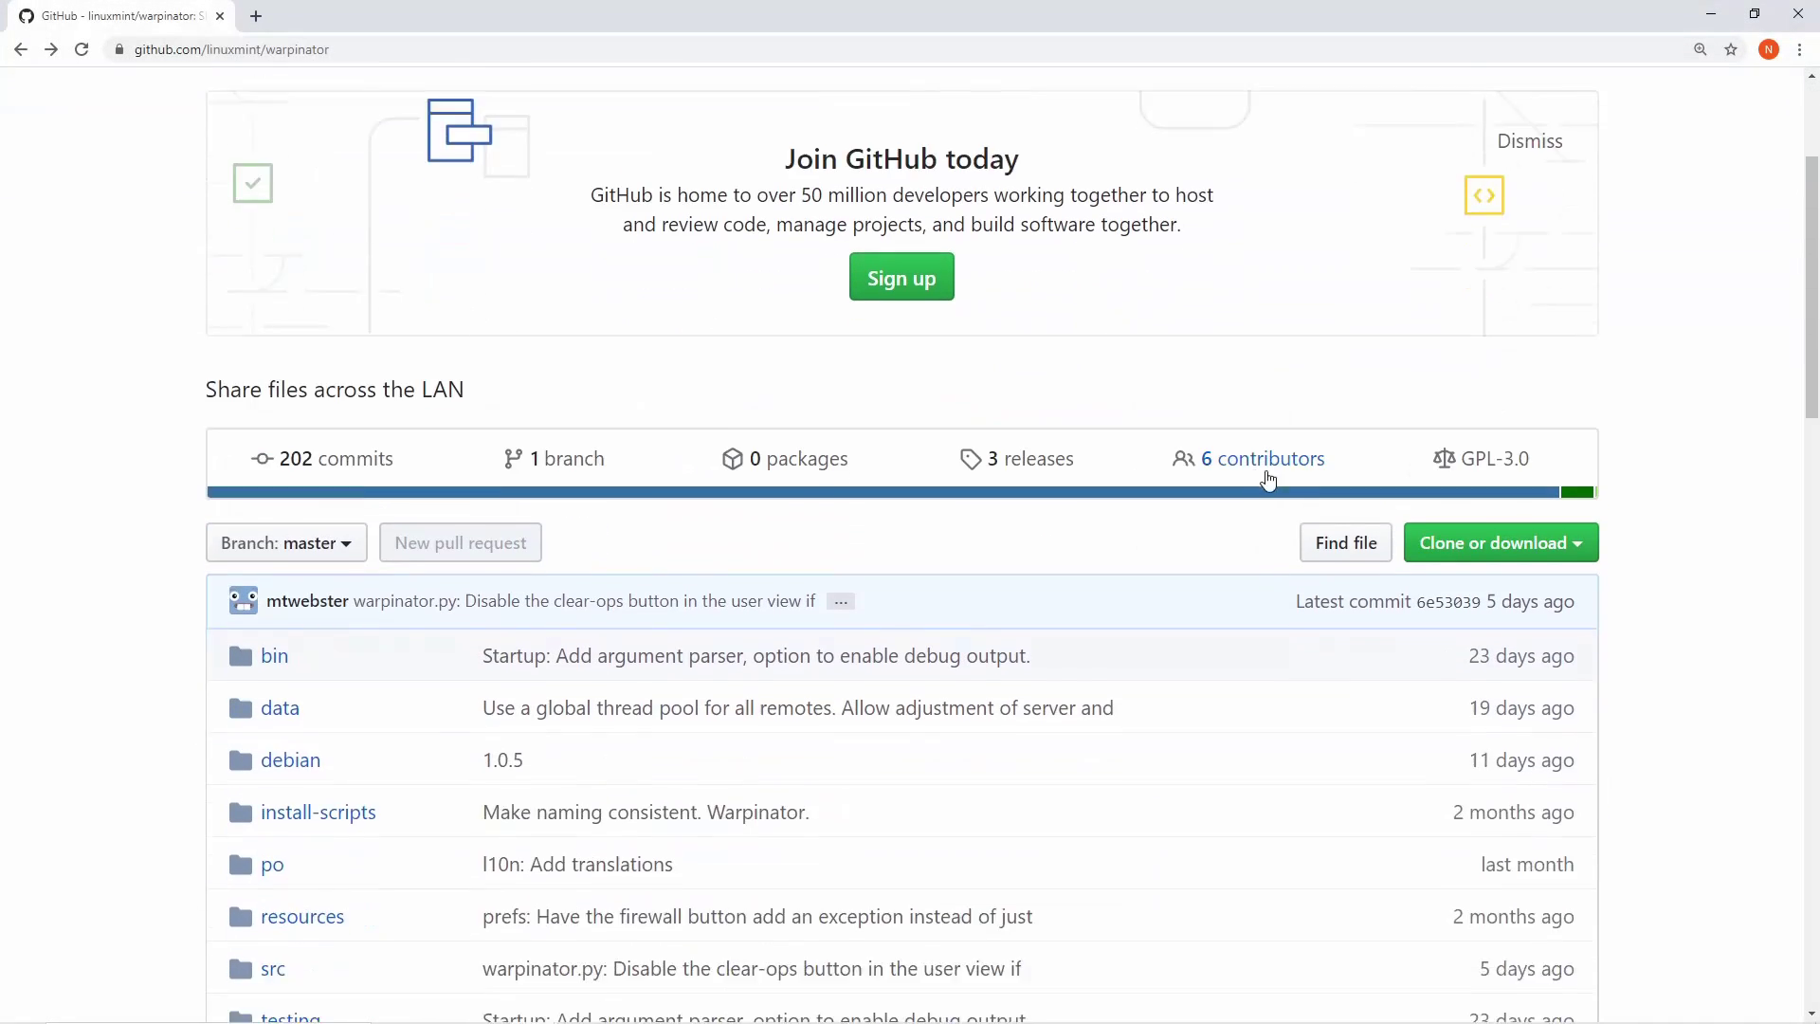
- Scroll to the Warpinator README and highlight the Ubuntu 20.04 instructions while reading
scroll(837, 459, down, 8)
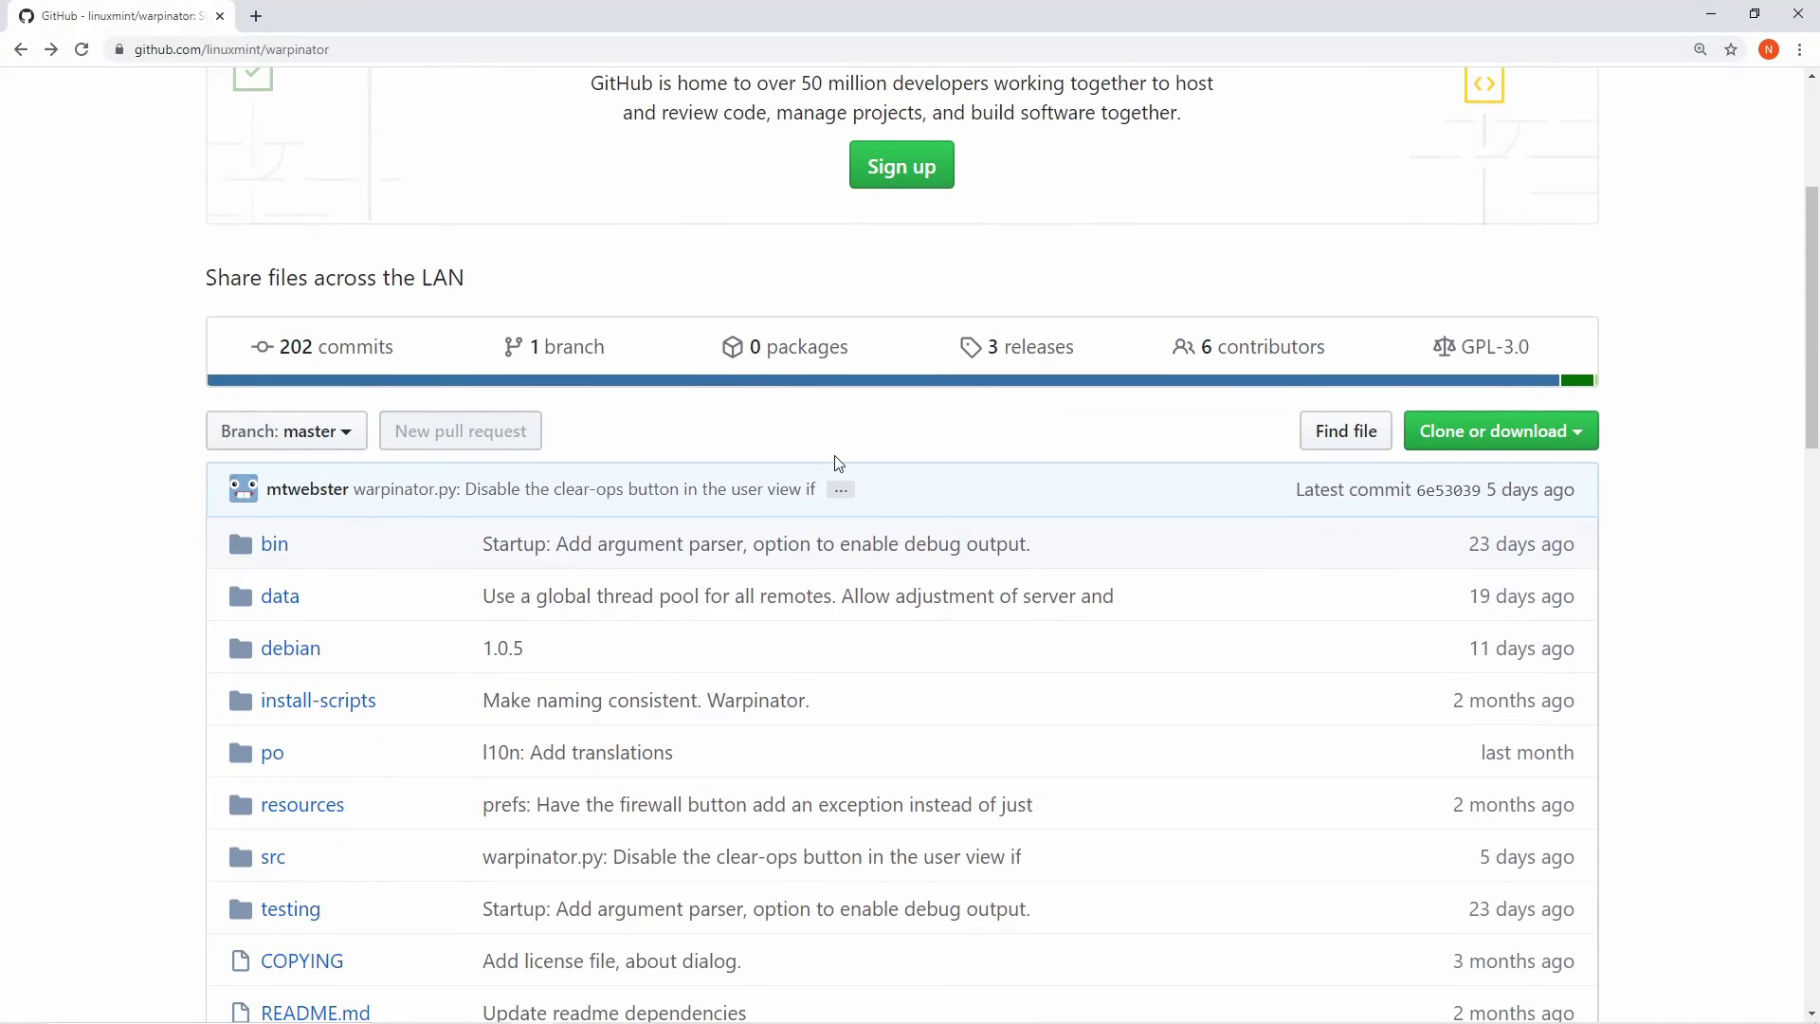
scroll(545, 398, down, 5)
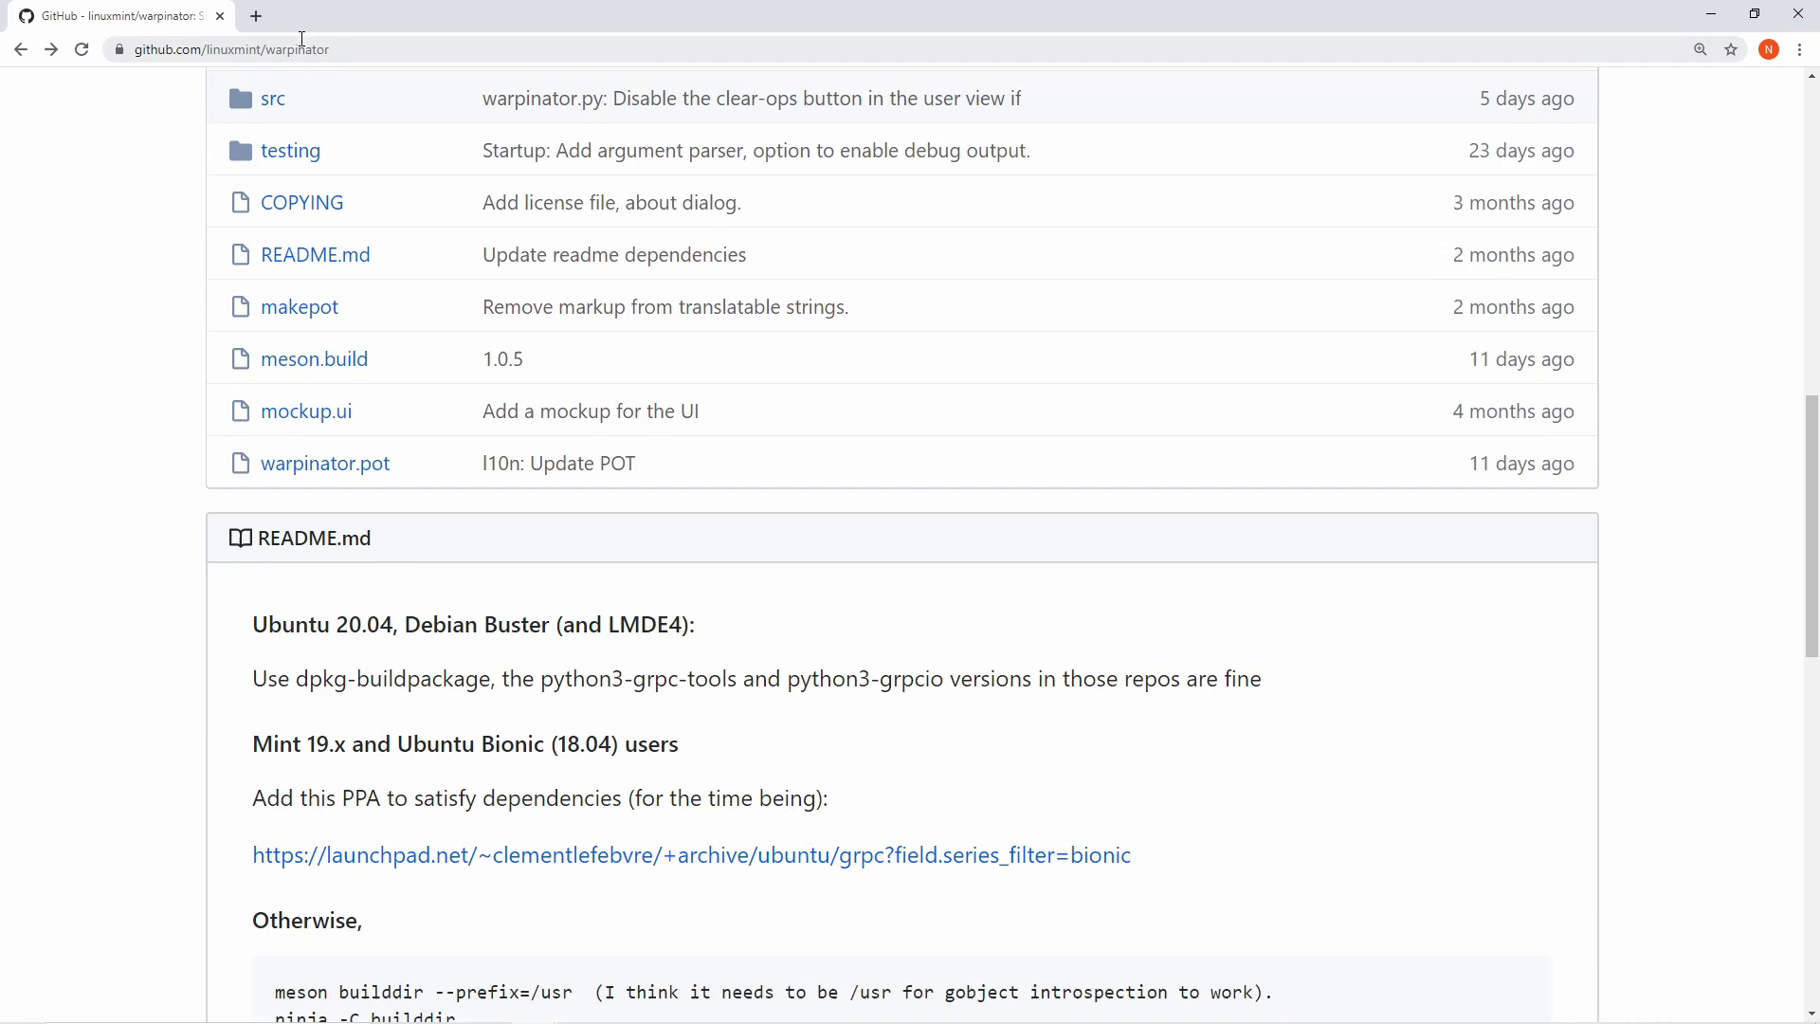
drag(231, 221, 1183, 503)
click(1183, 504)
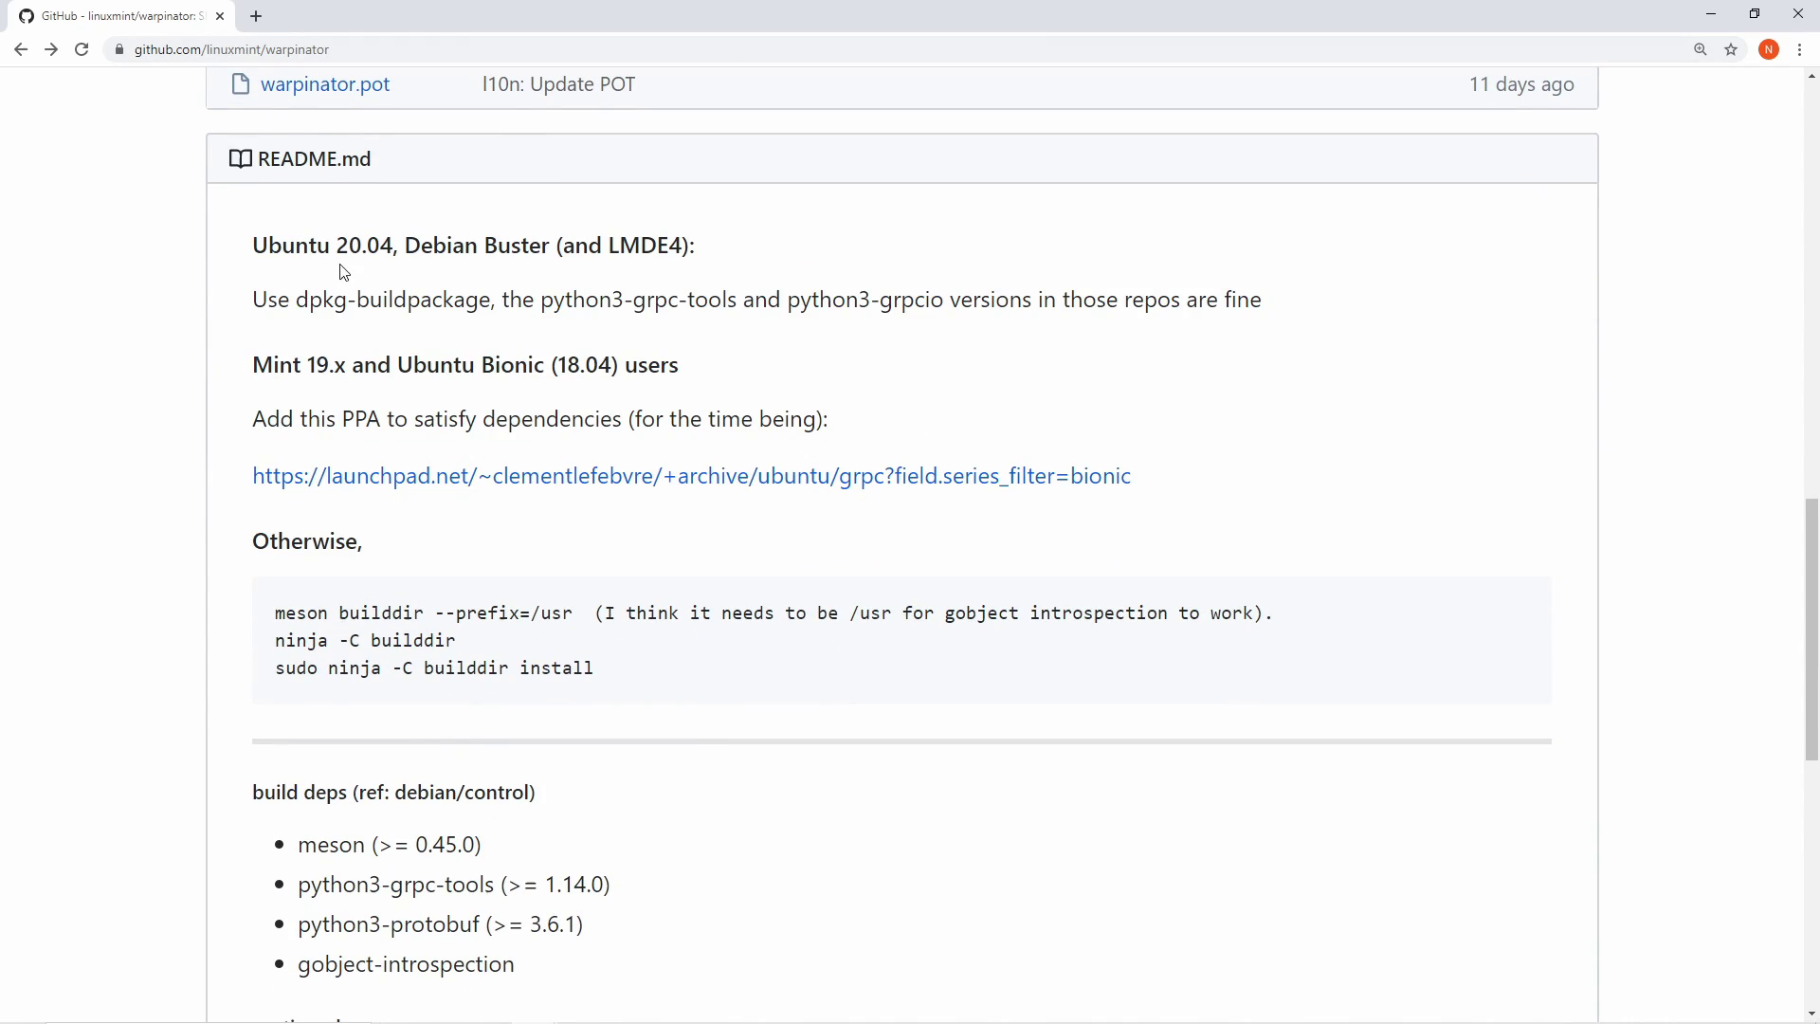
drag(268, 244, 501, 244)
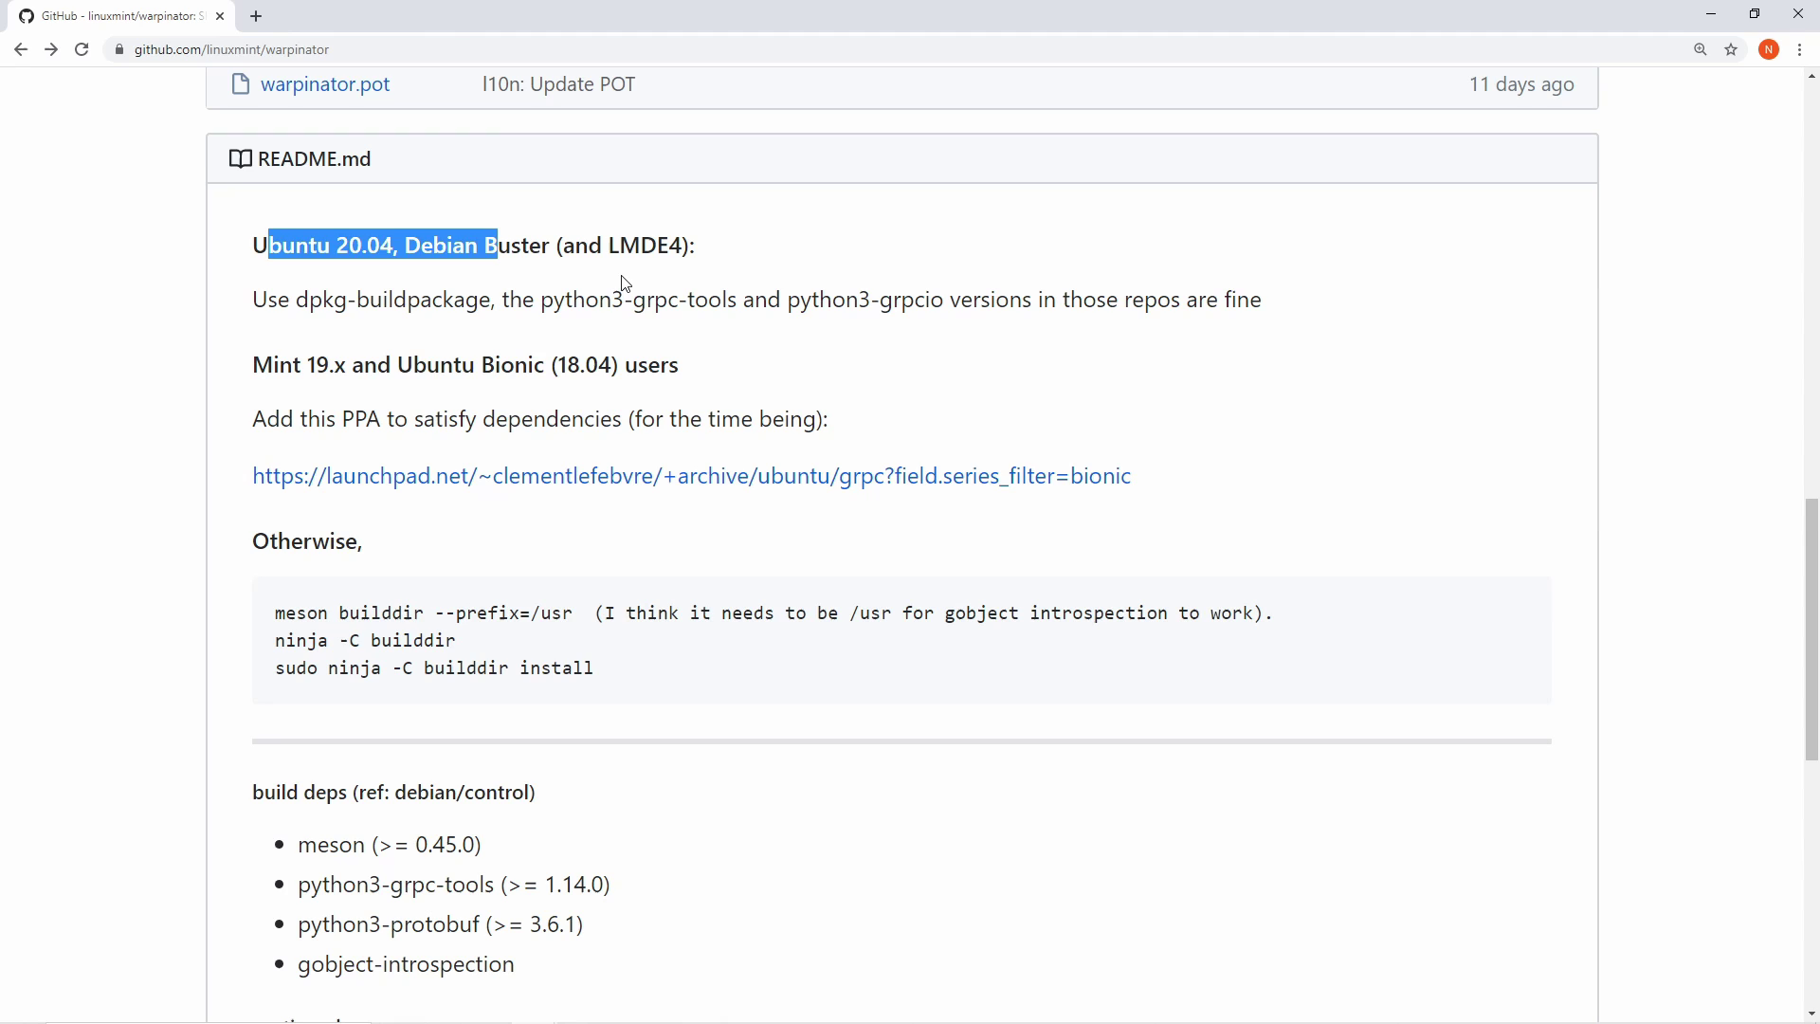
click(664, 275)
drag(709, 245, 245, 237)
click(633, 273)
- Highlight the Mint 19.x PPA instructions and build commands, then scroll back to the top
scroll(378, 296, down, 1)
drag(716, 277, 276, 272)
click(505, 313)
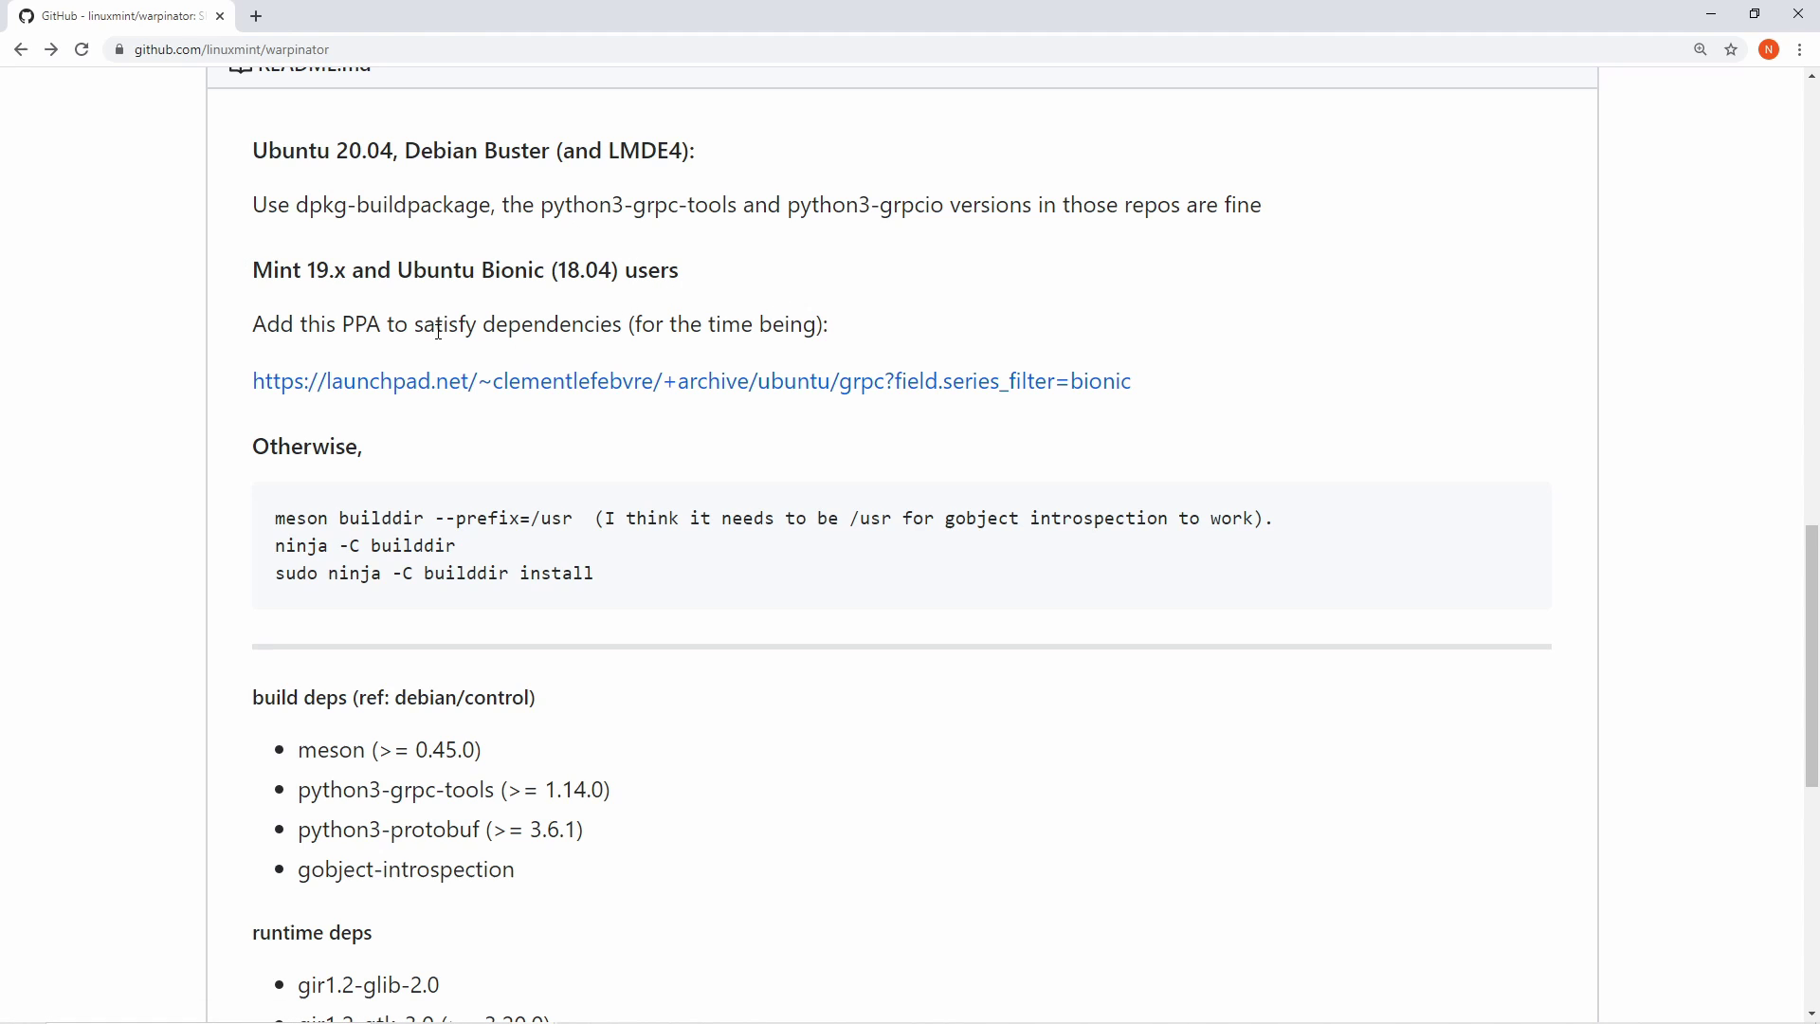
drag(267, 317, 1249, 414)
click(1232, 413)
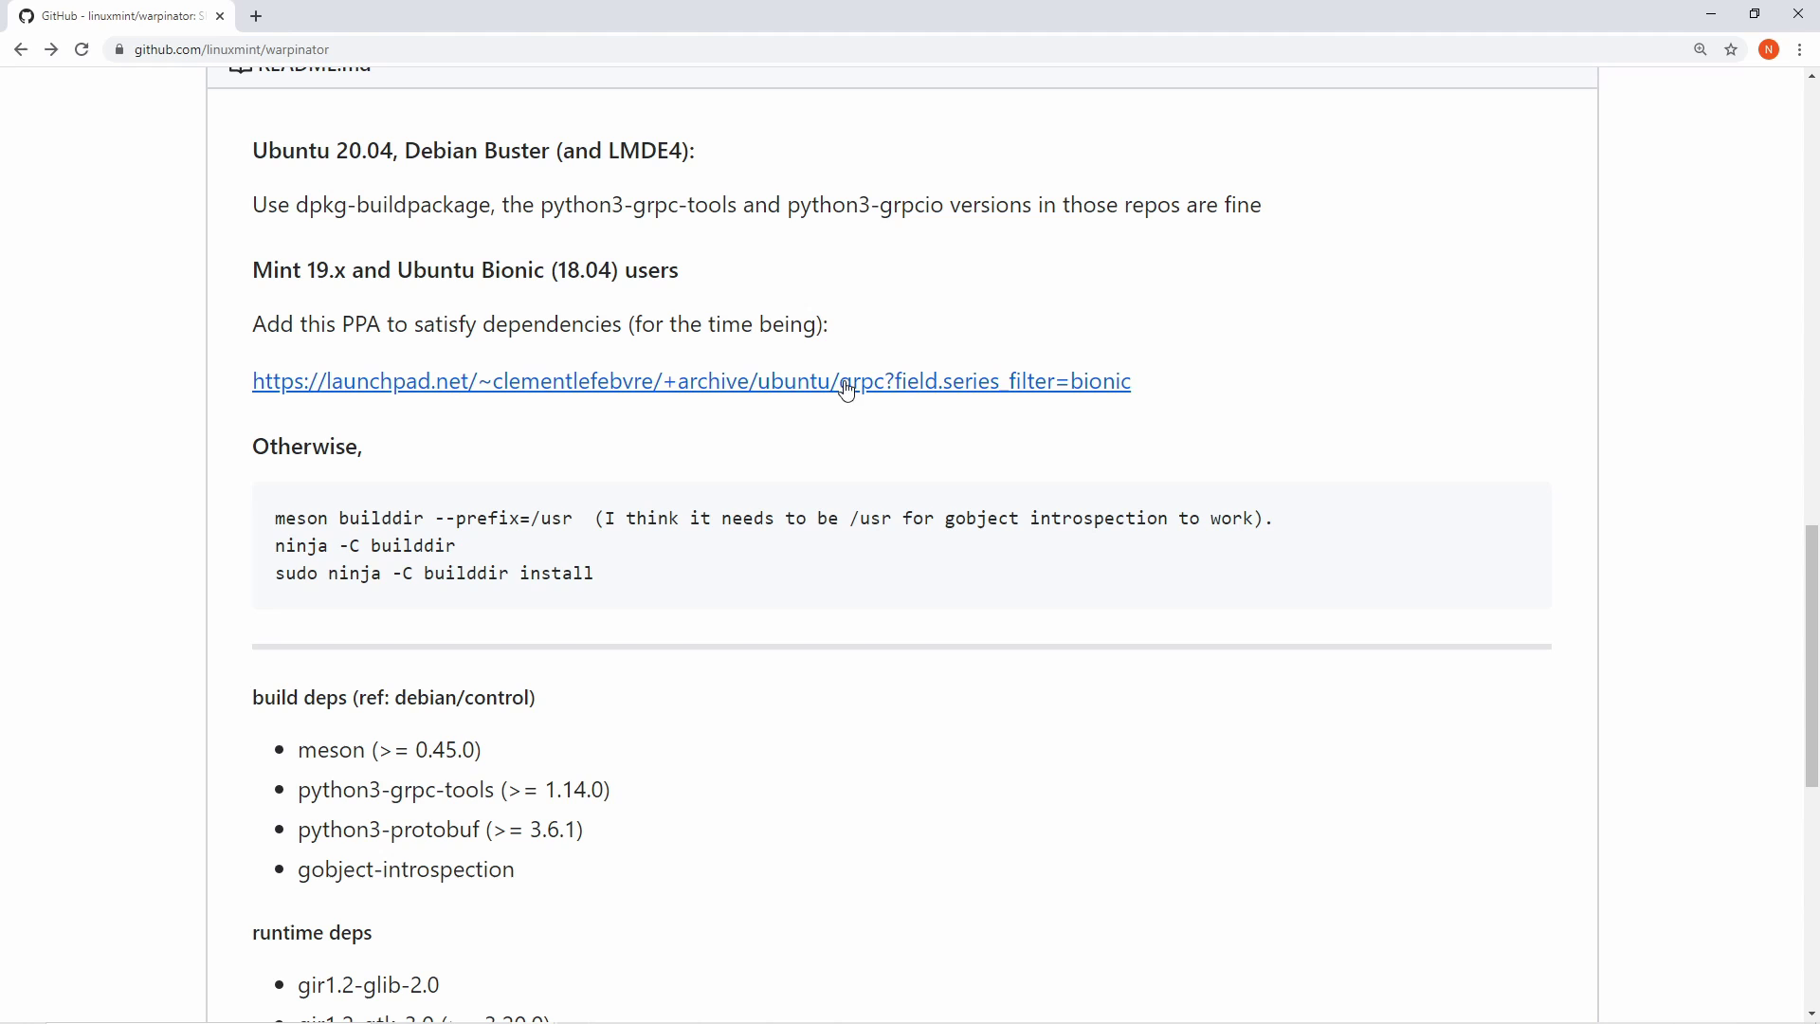
drag(643, 587, 225, 428)
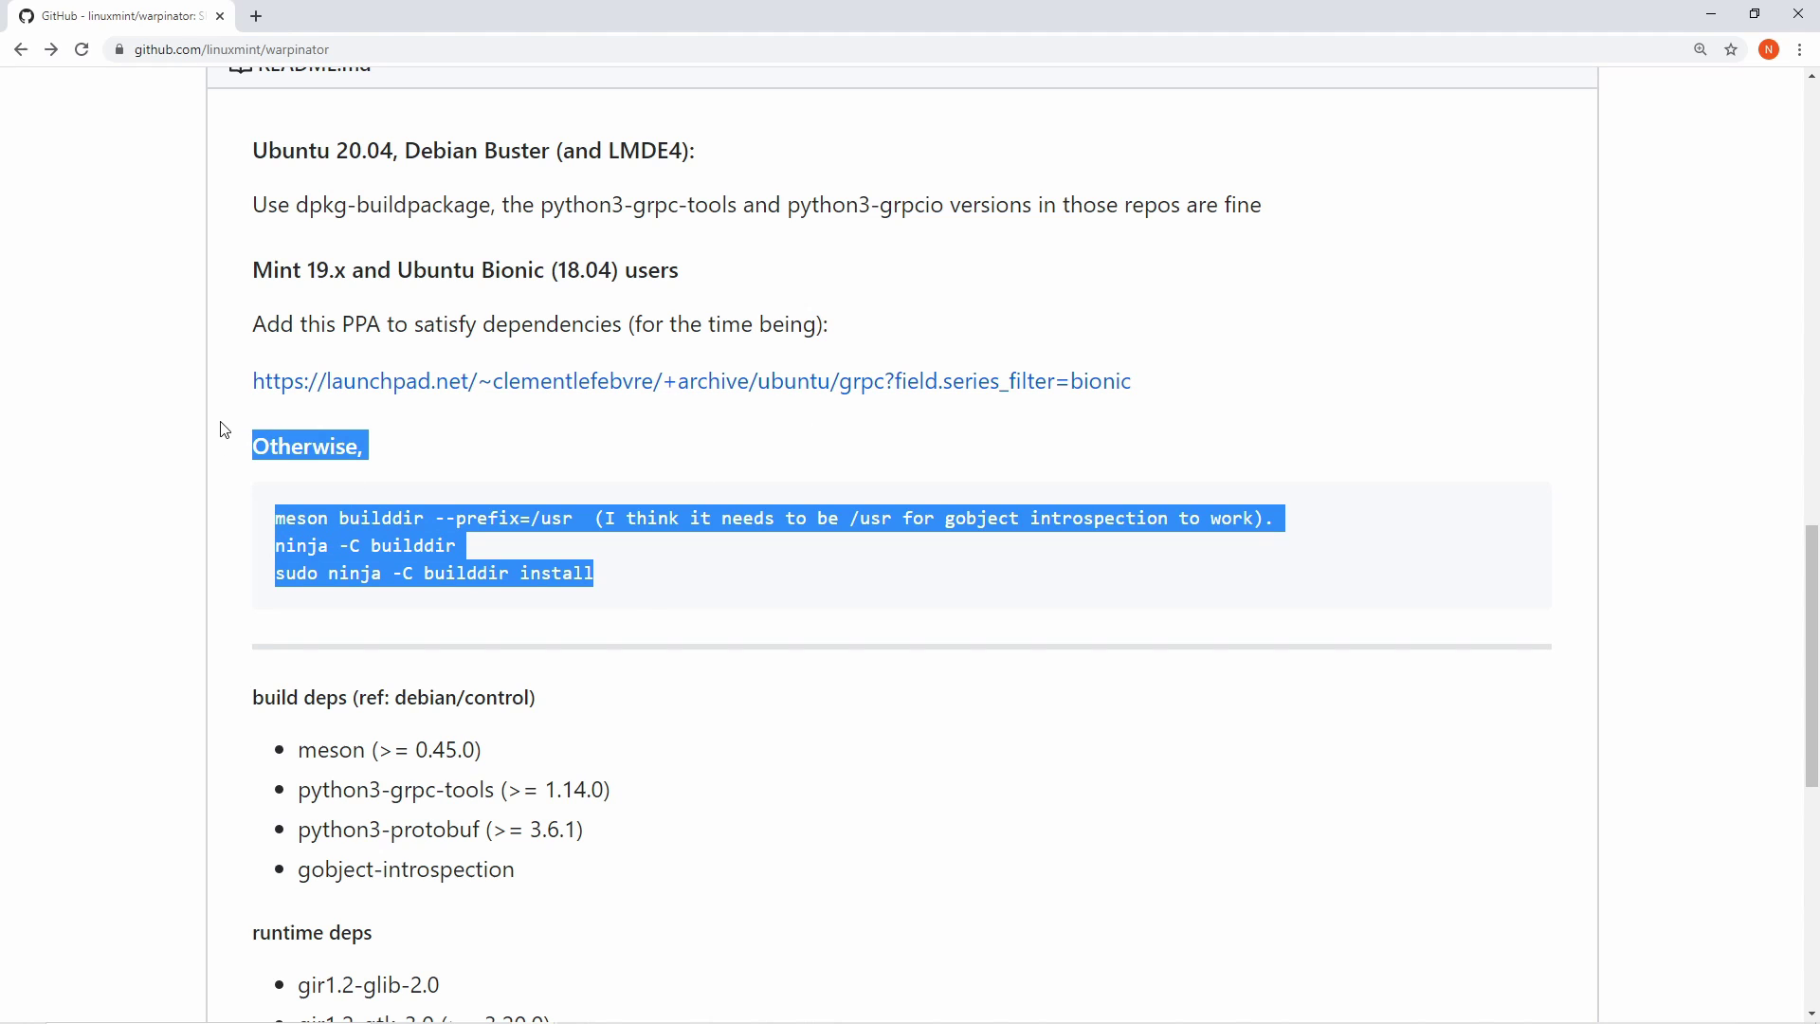
click(400, 516)
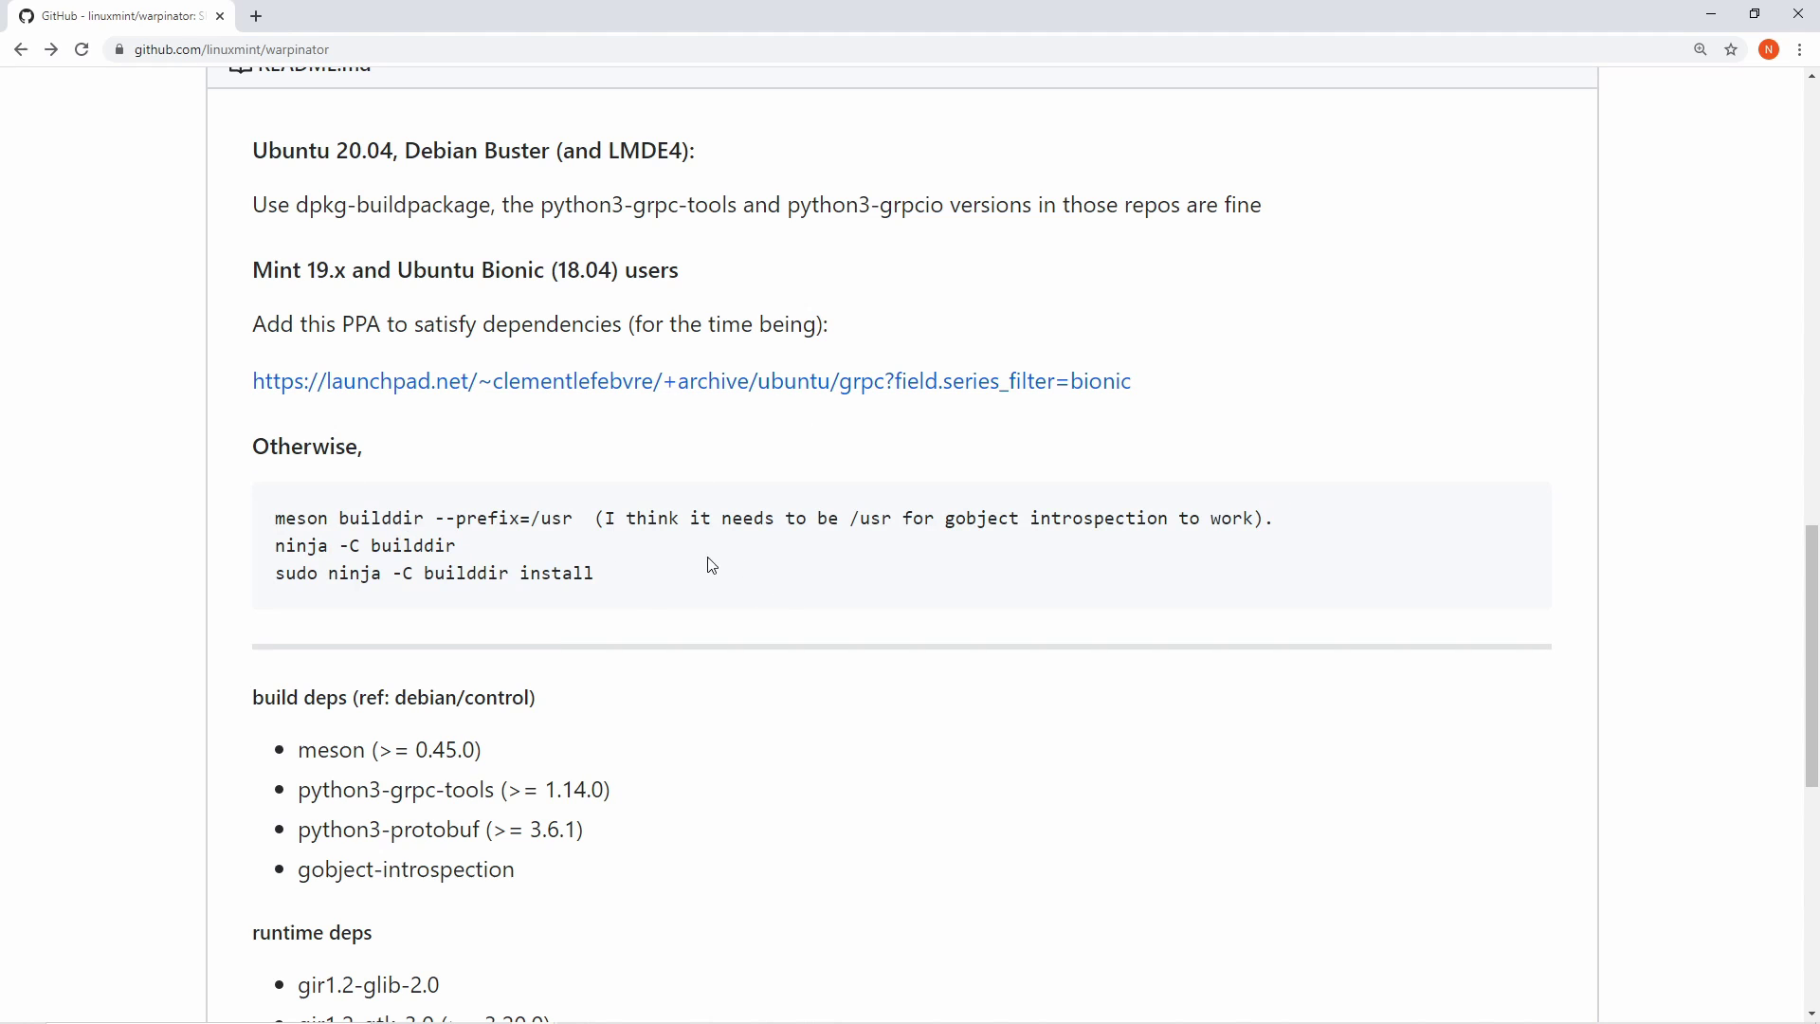
scroll(654, 580, down, 2)
scroll(624, 492, down, 5)
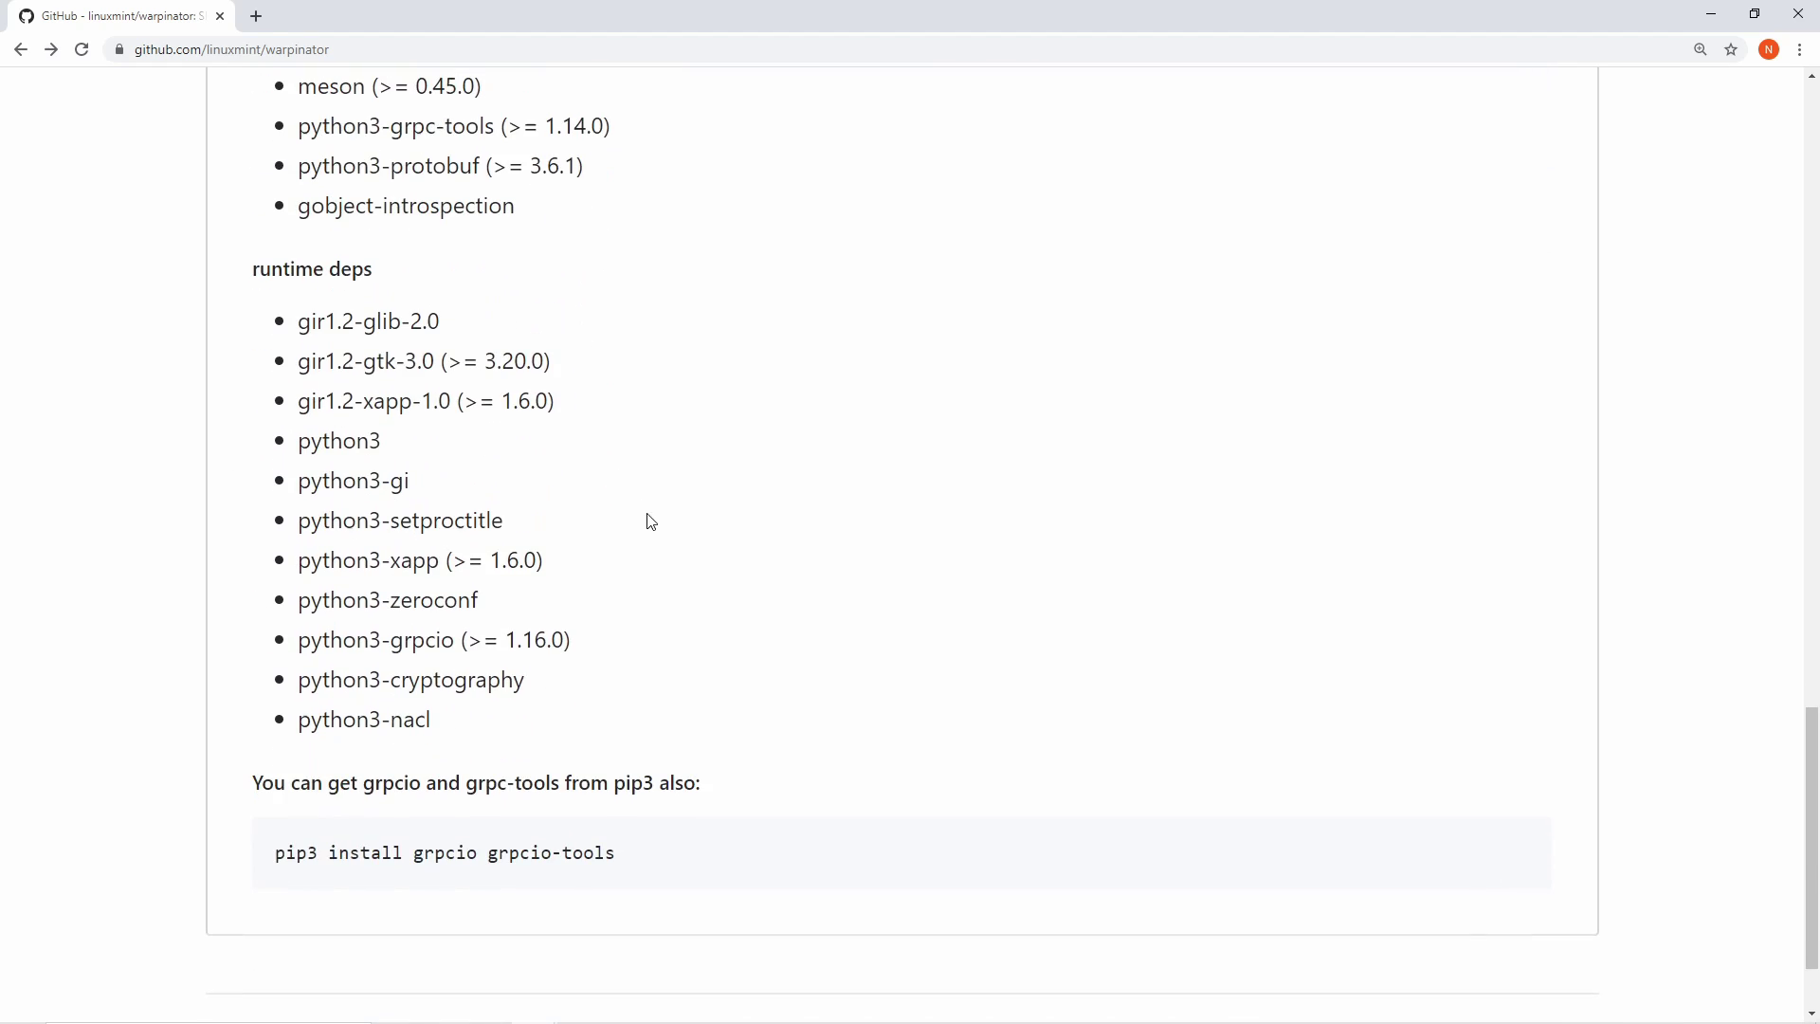
scroll(713, 583, up, 7)
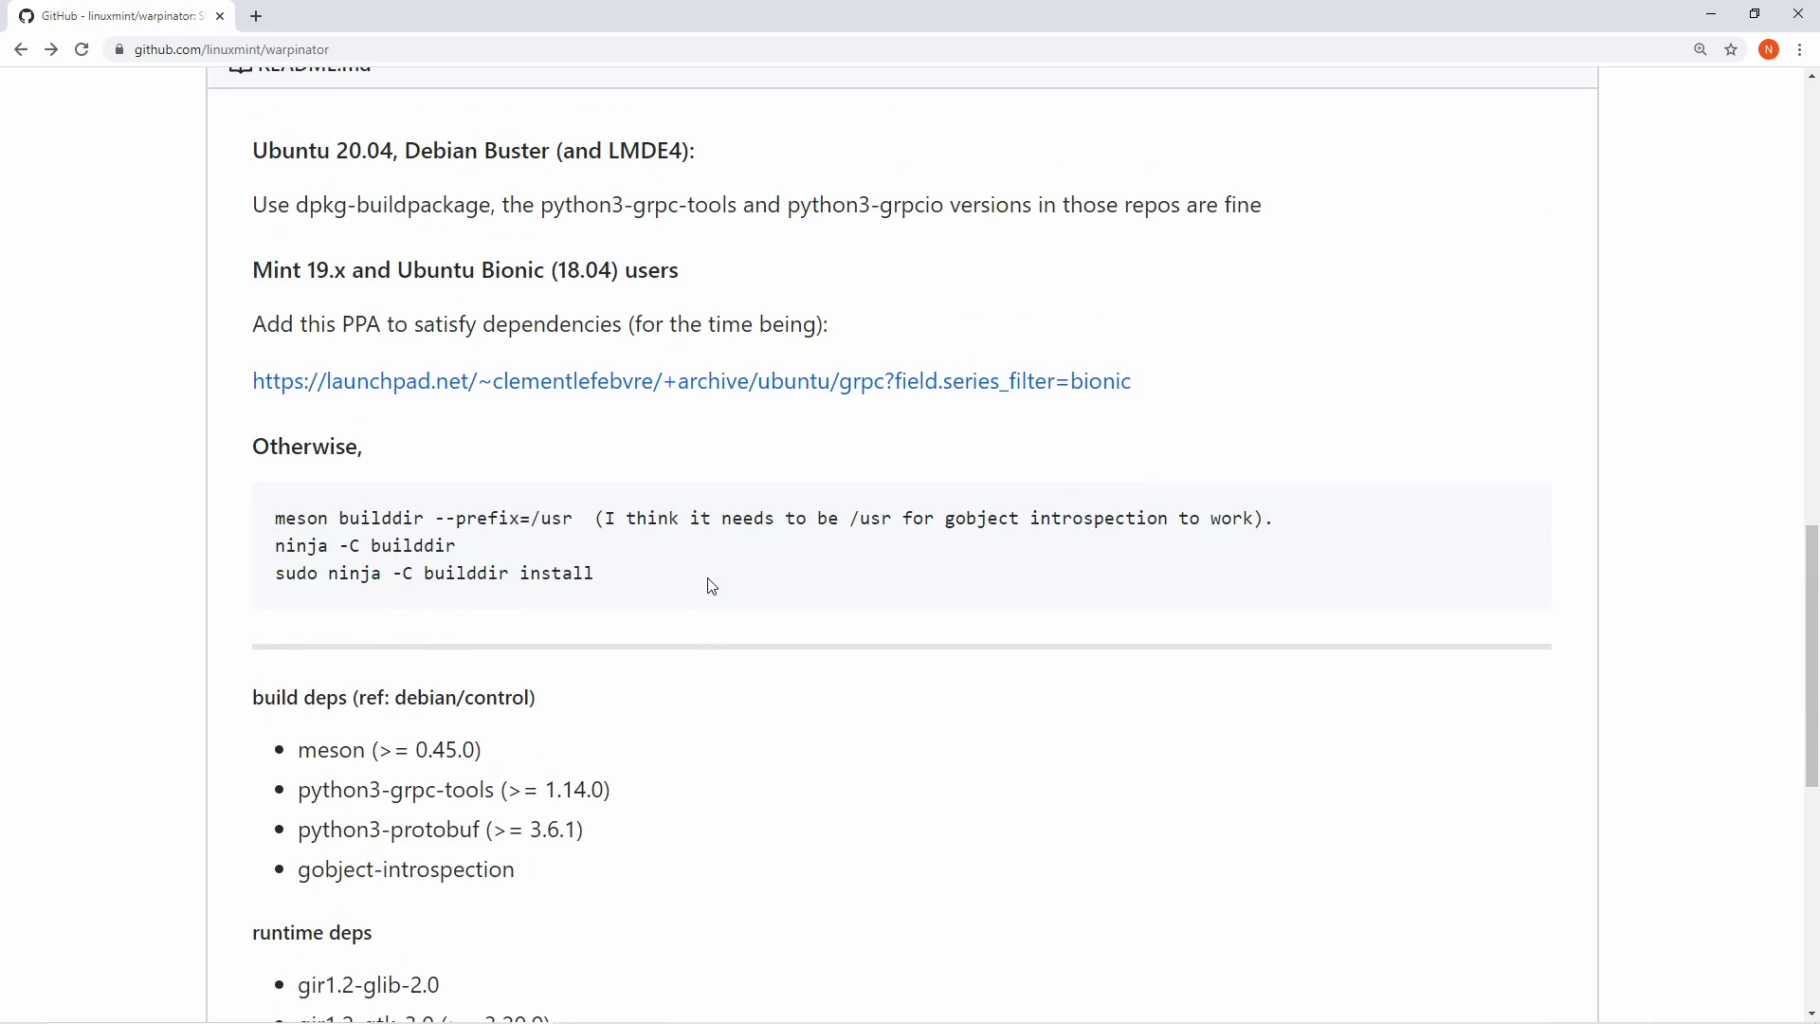
scroll(713, 588, up, 4)
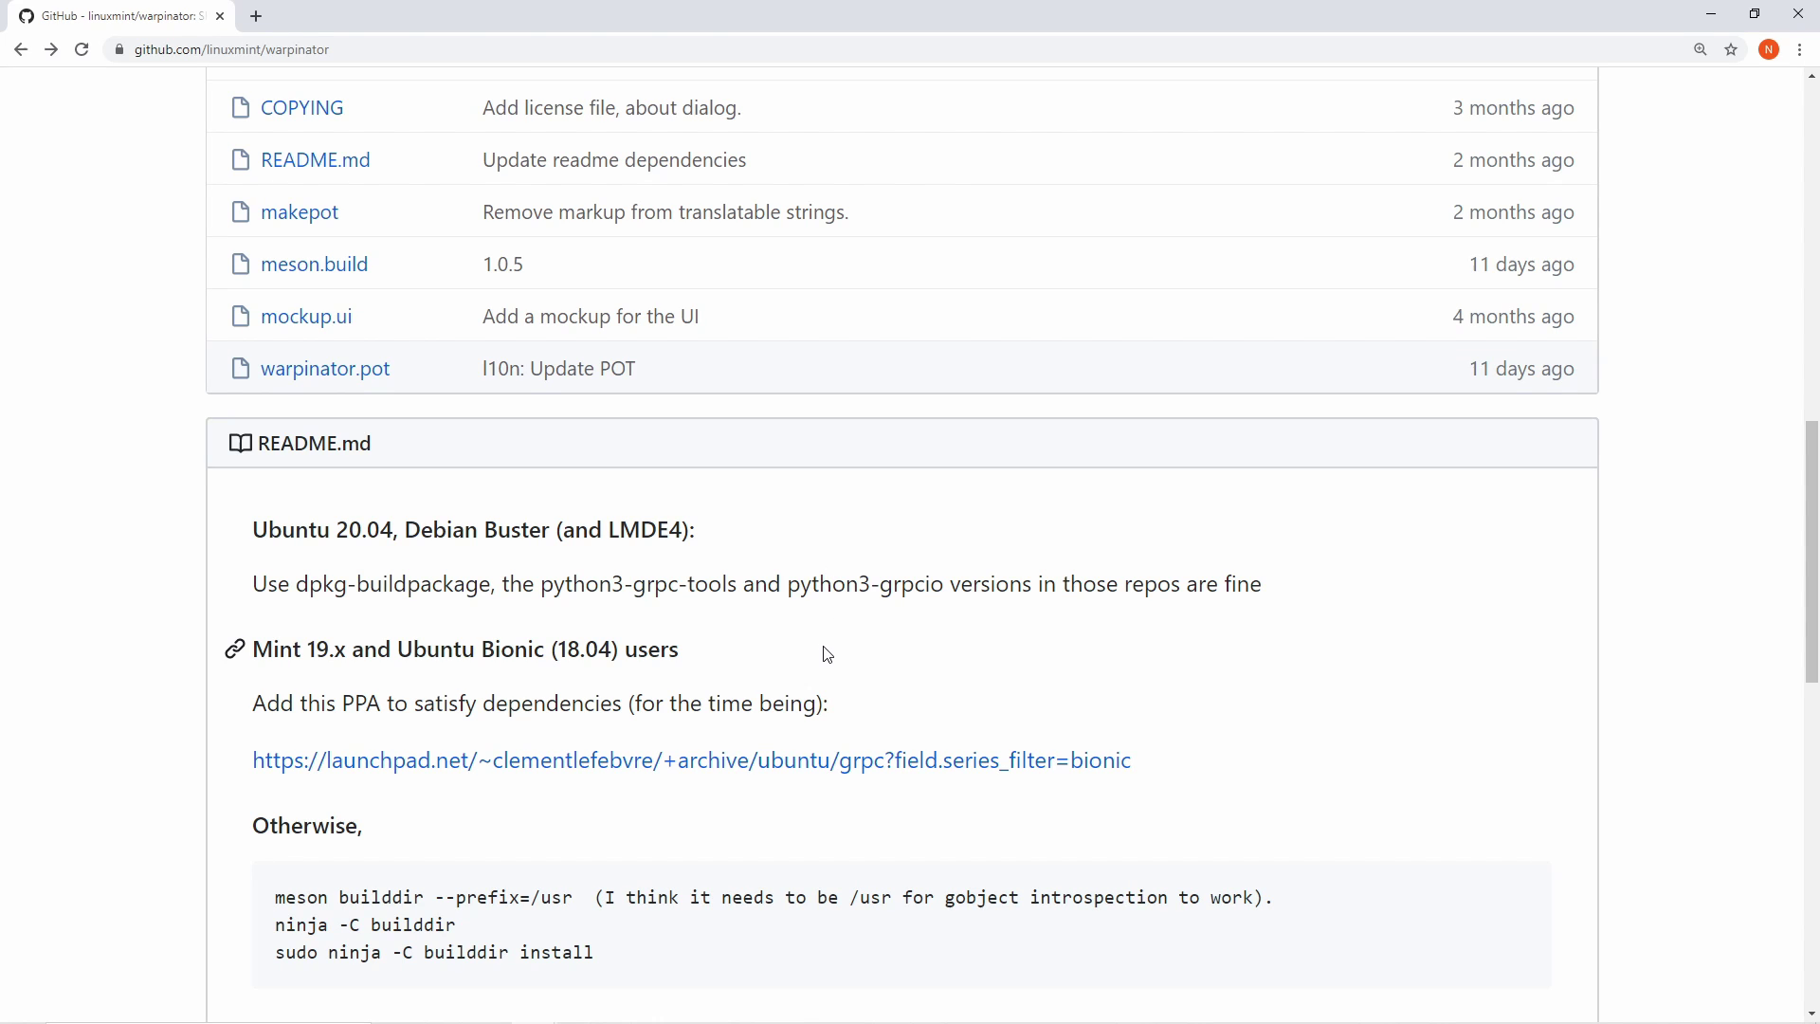
scroll(815, 654, up, 7)
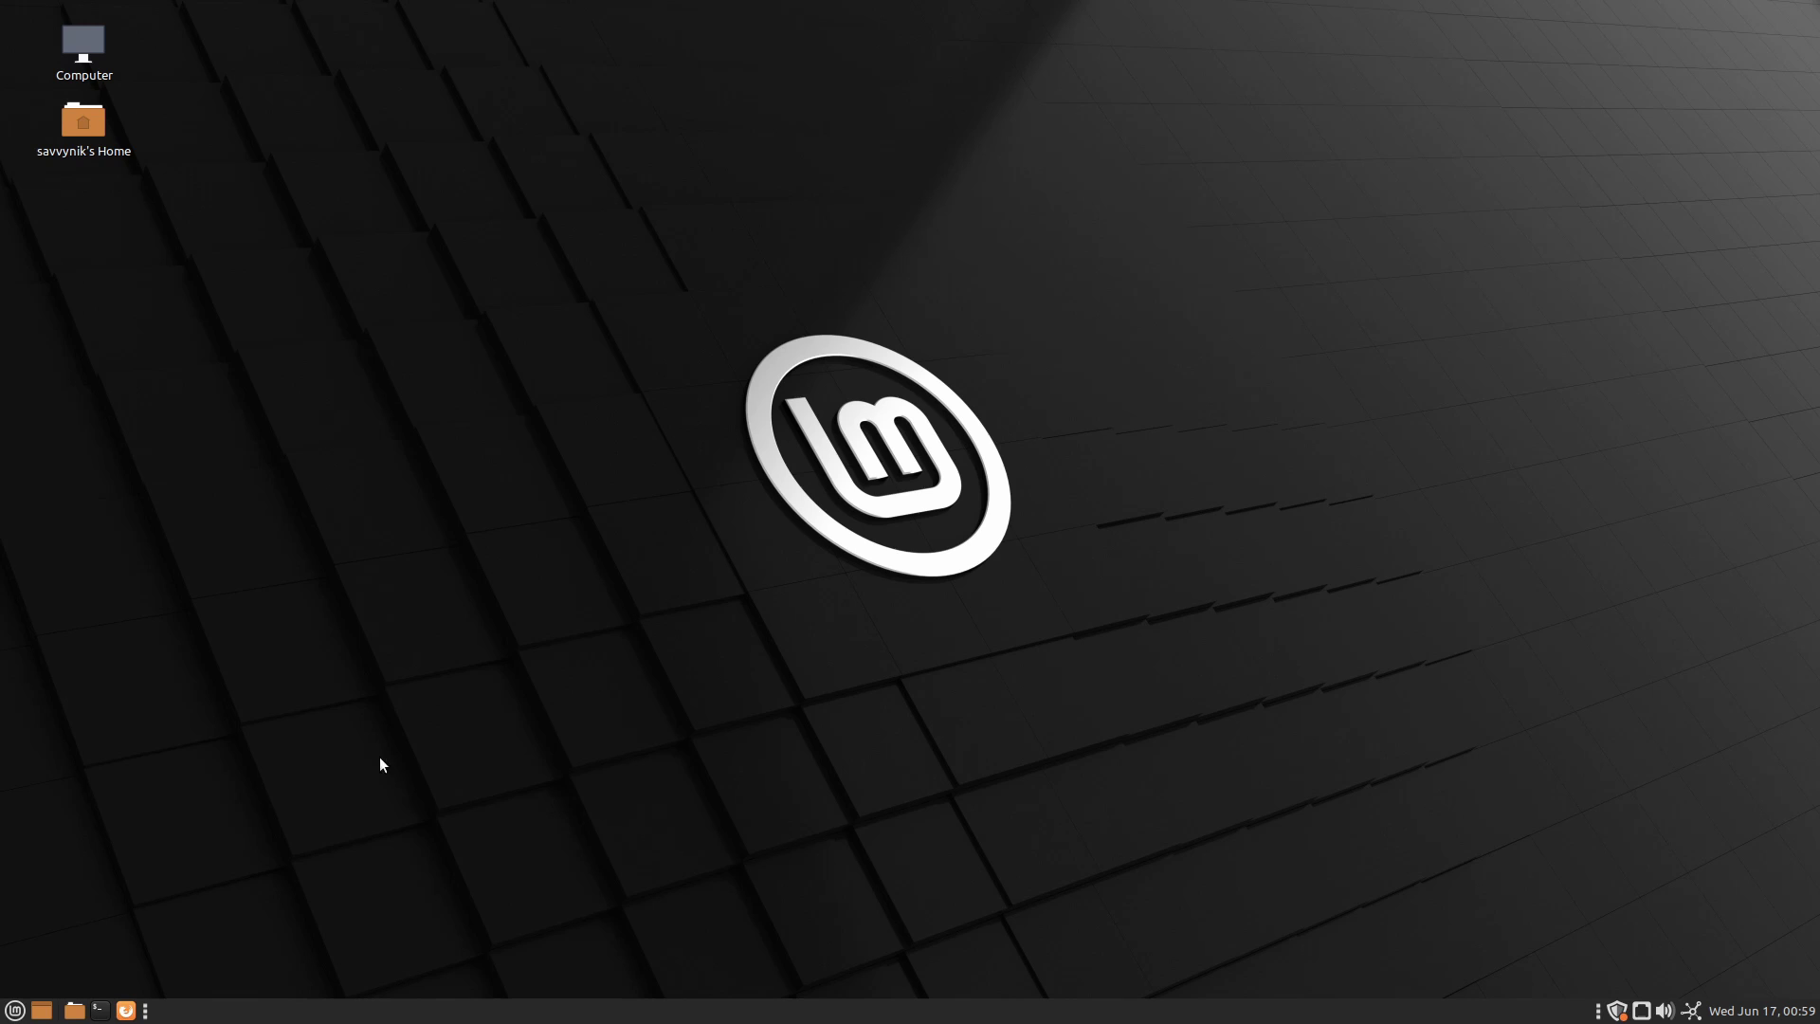
- Launch Firefox, search for 'chrome' and open the Google Chrome download page
click(125, 1010)
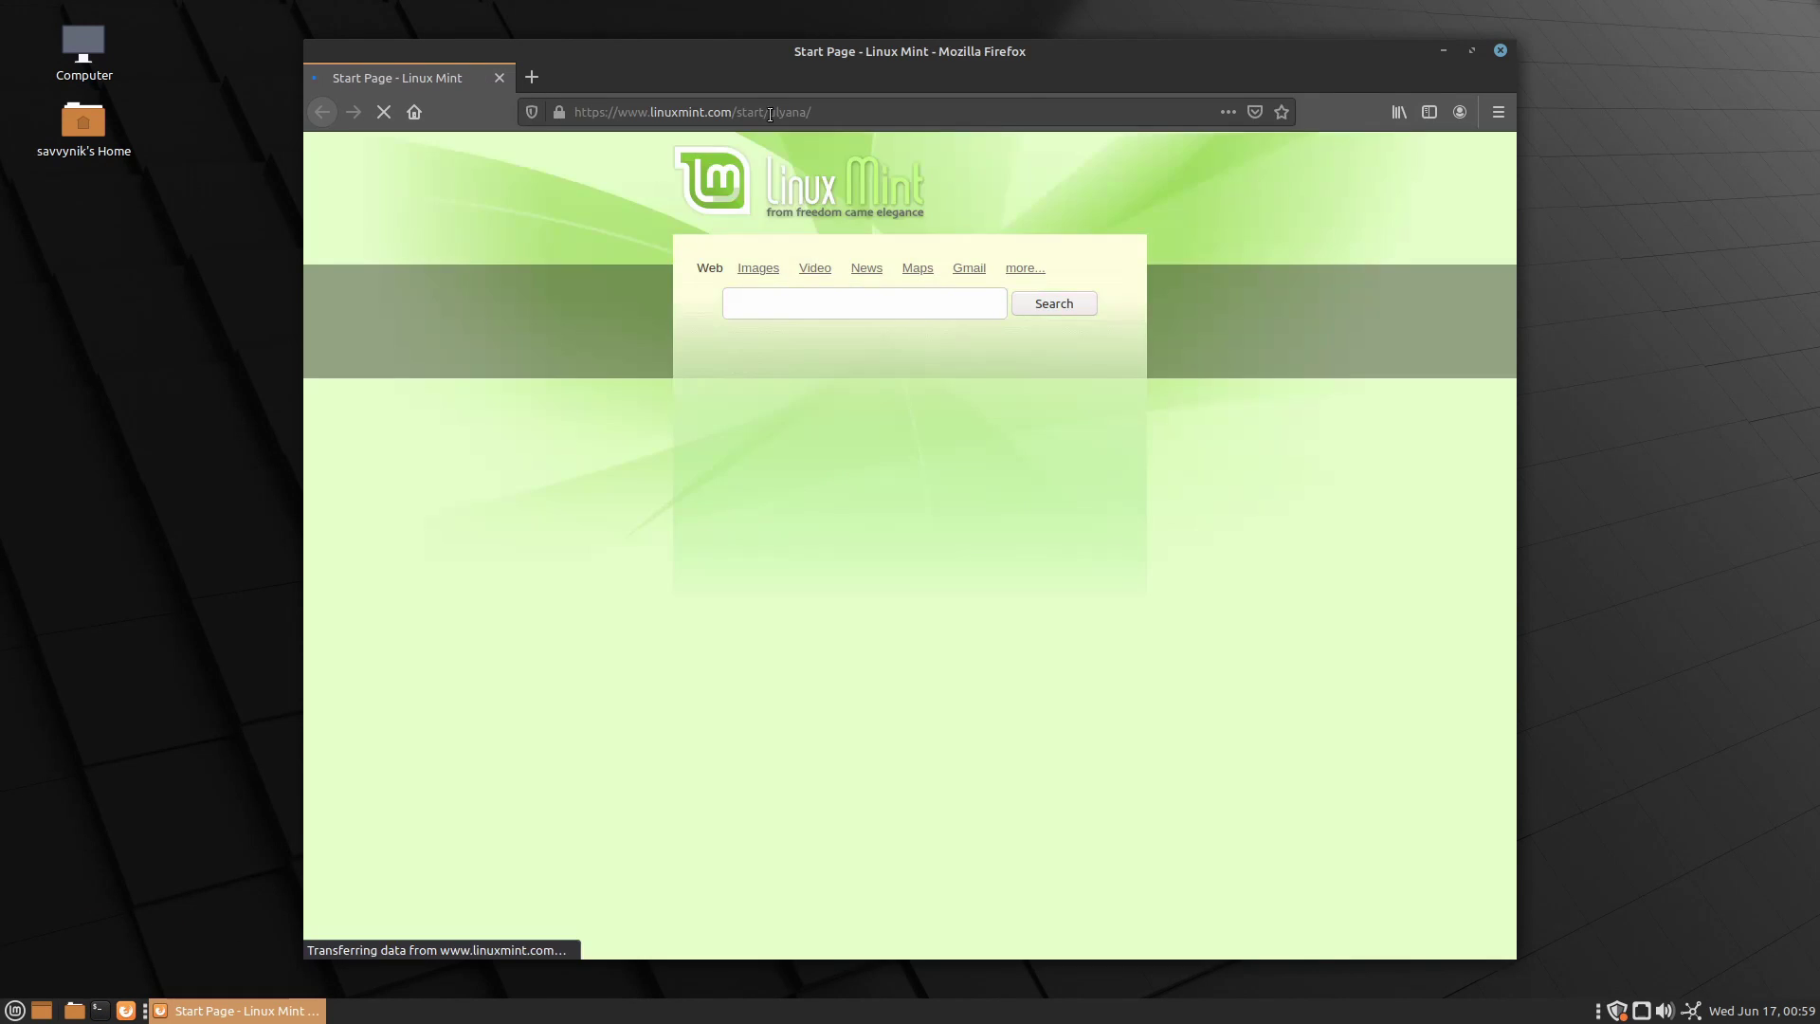
click(770, 113)
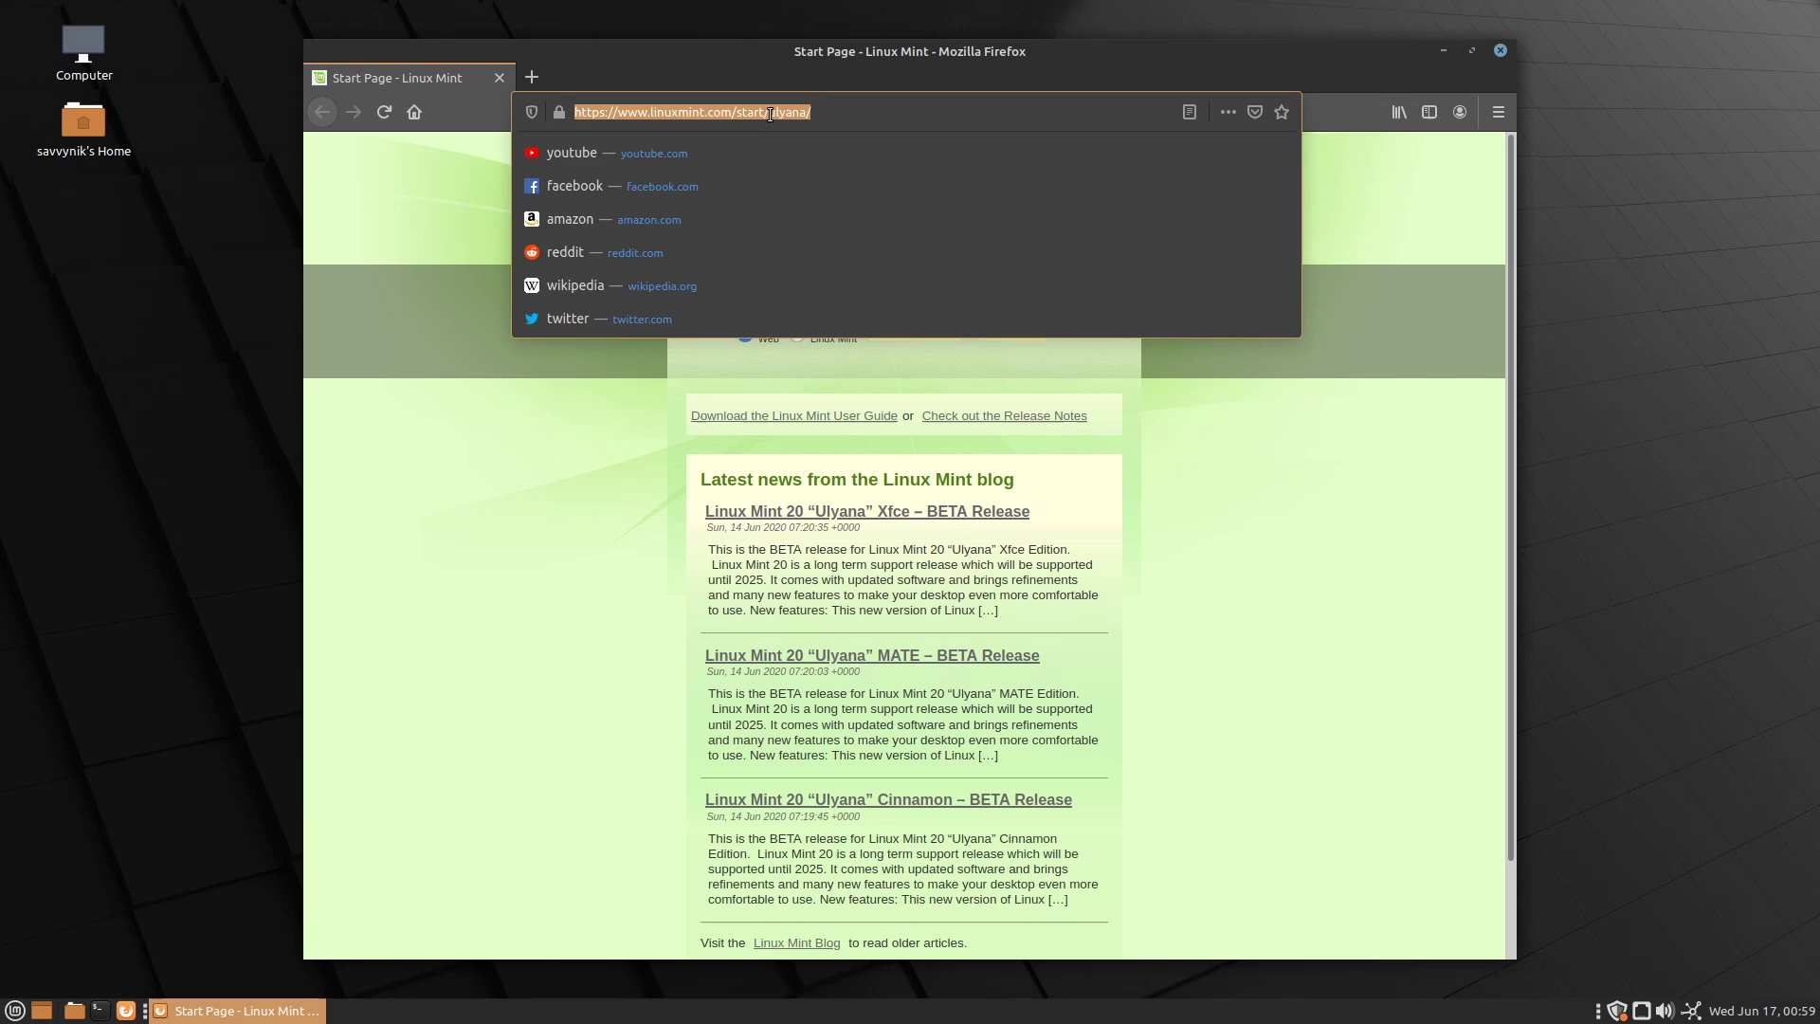
text(chrome)
key(Return)
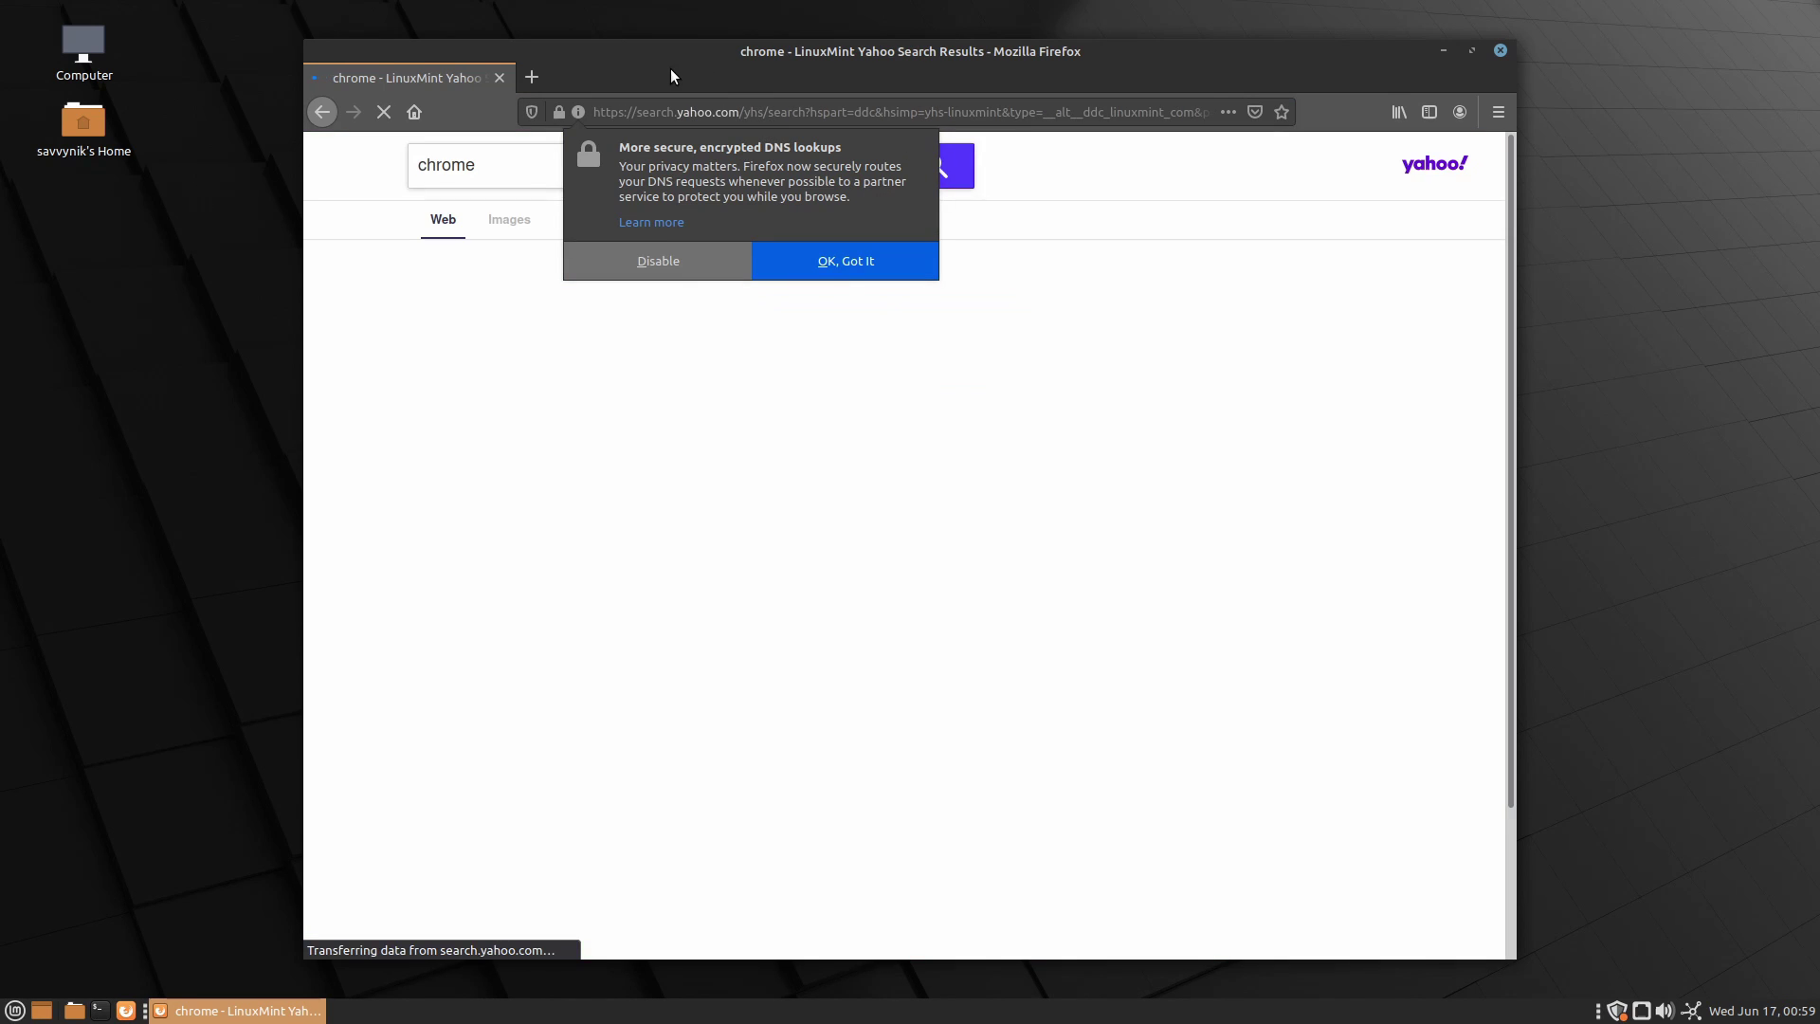
click(720, 334)
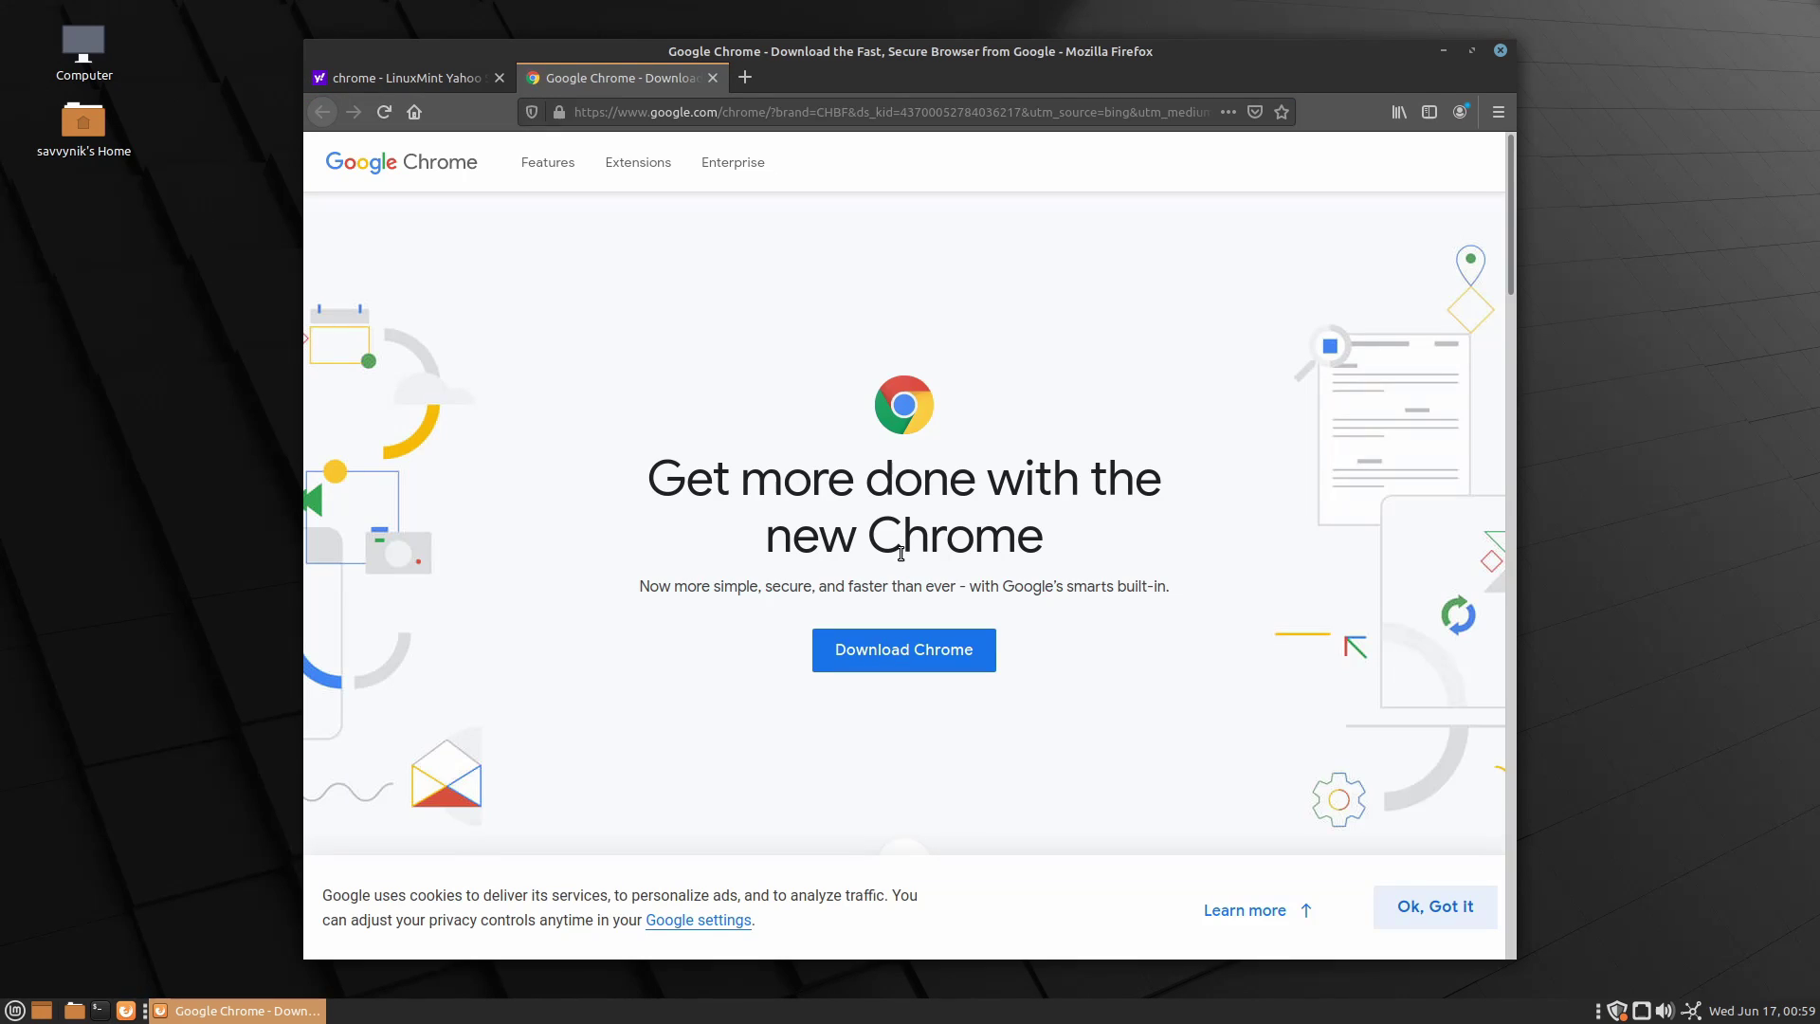
- Download the 64-bit Chrome .deb, open it with GDebi Package Installer, and minimize Firefox
click(924, 652)
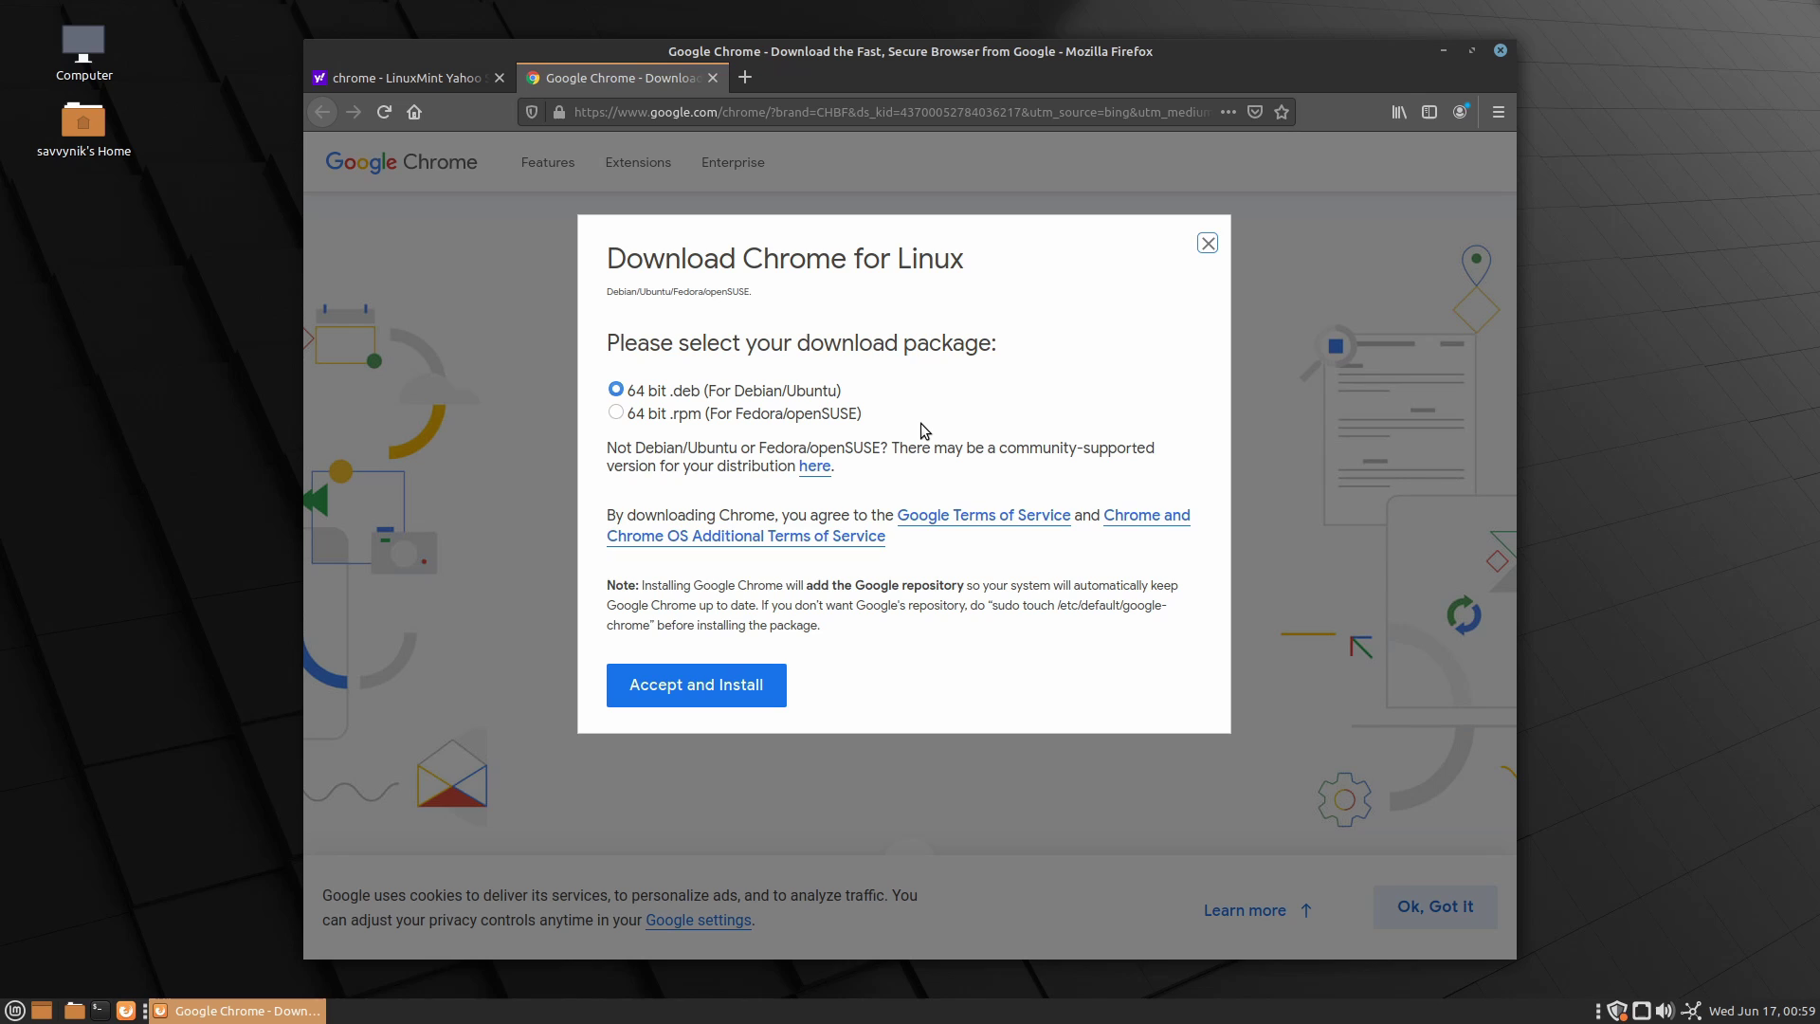
click(696, 685)
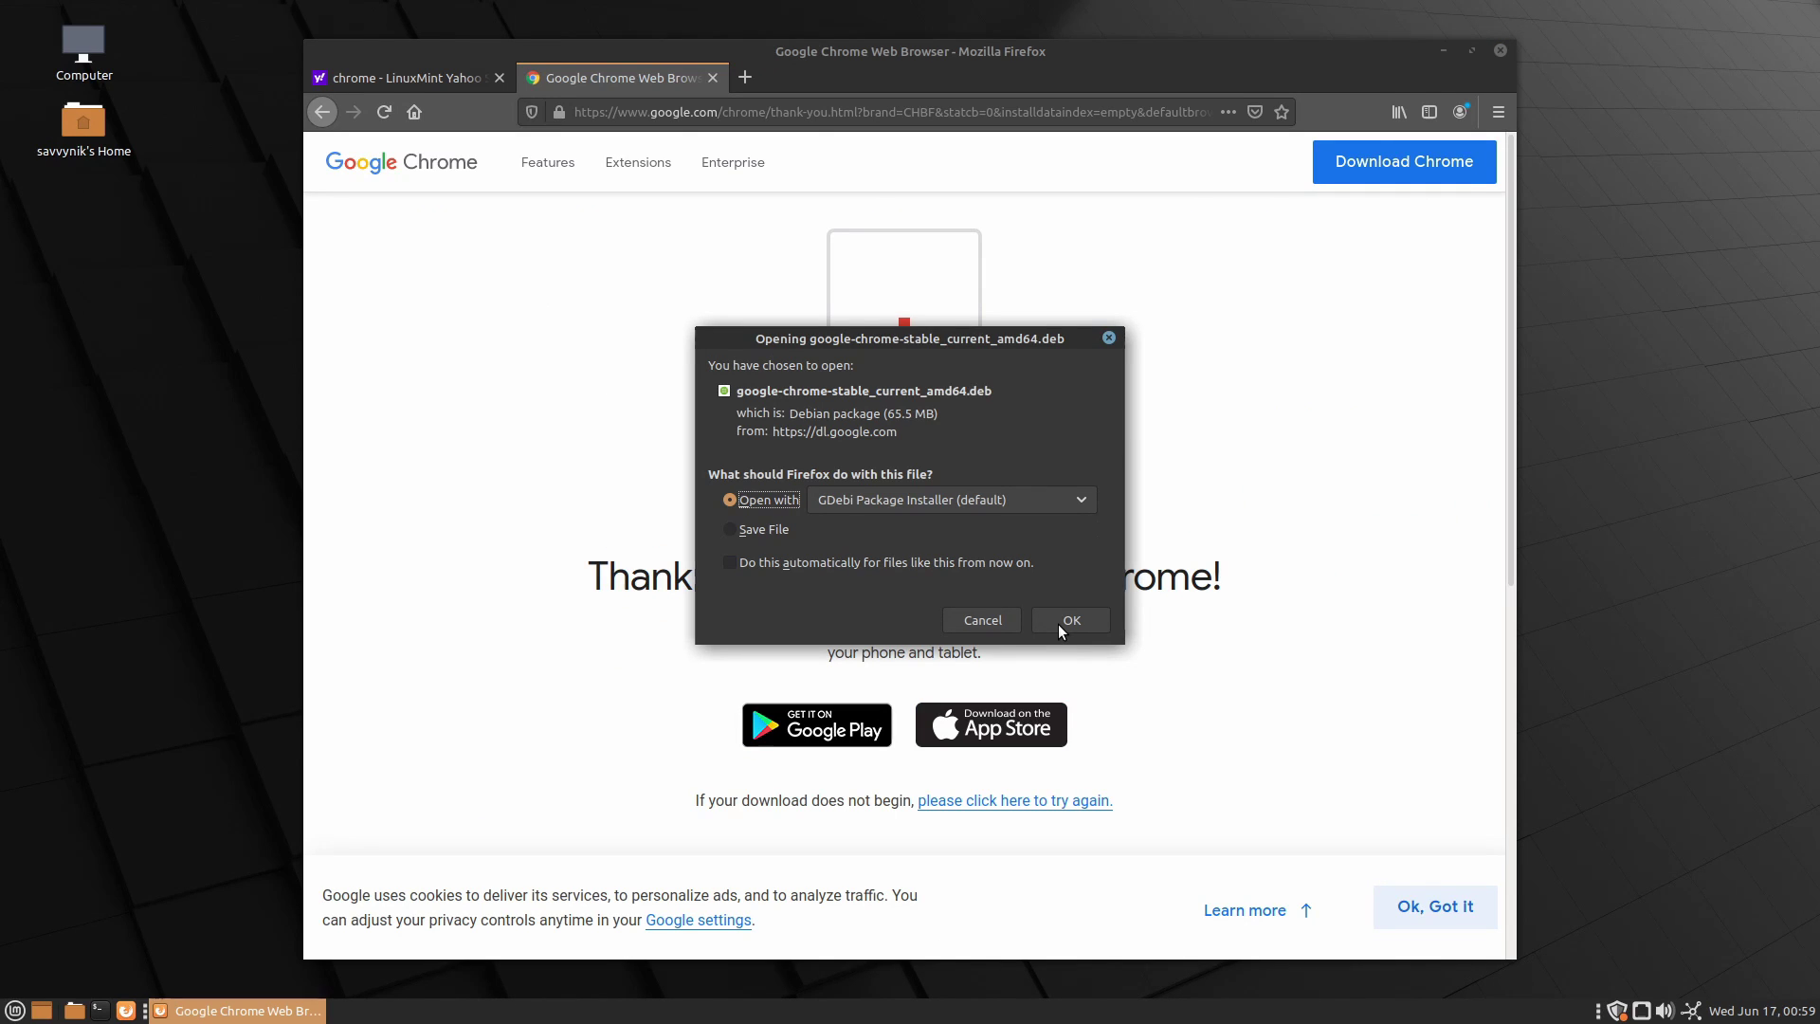
click(1070, 620)
click(1175, 181)
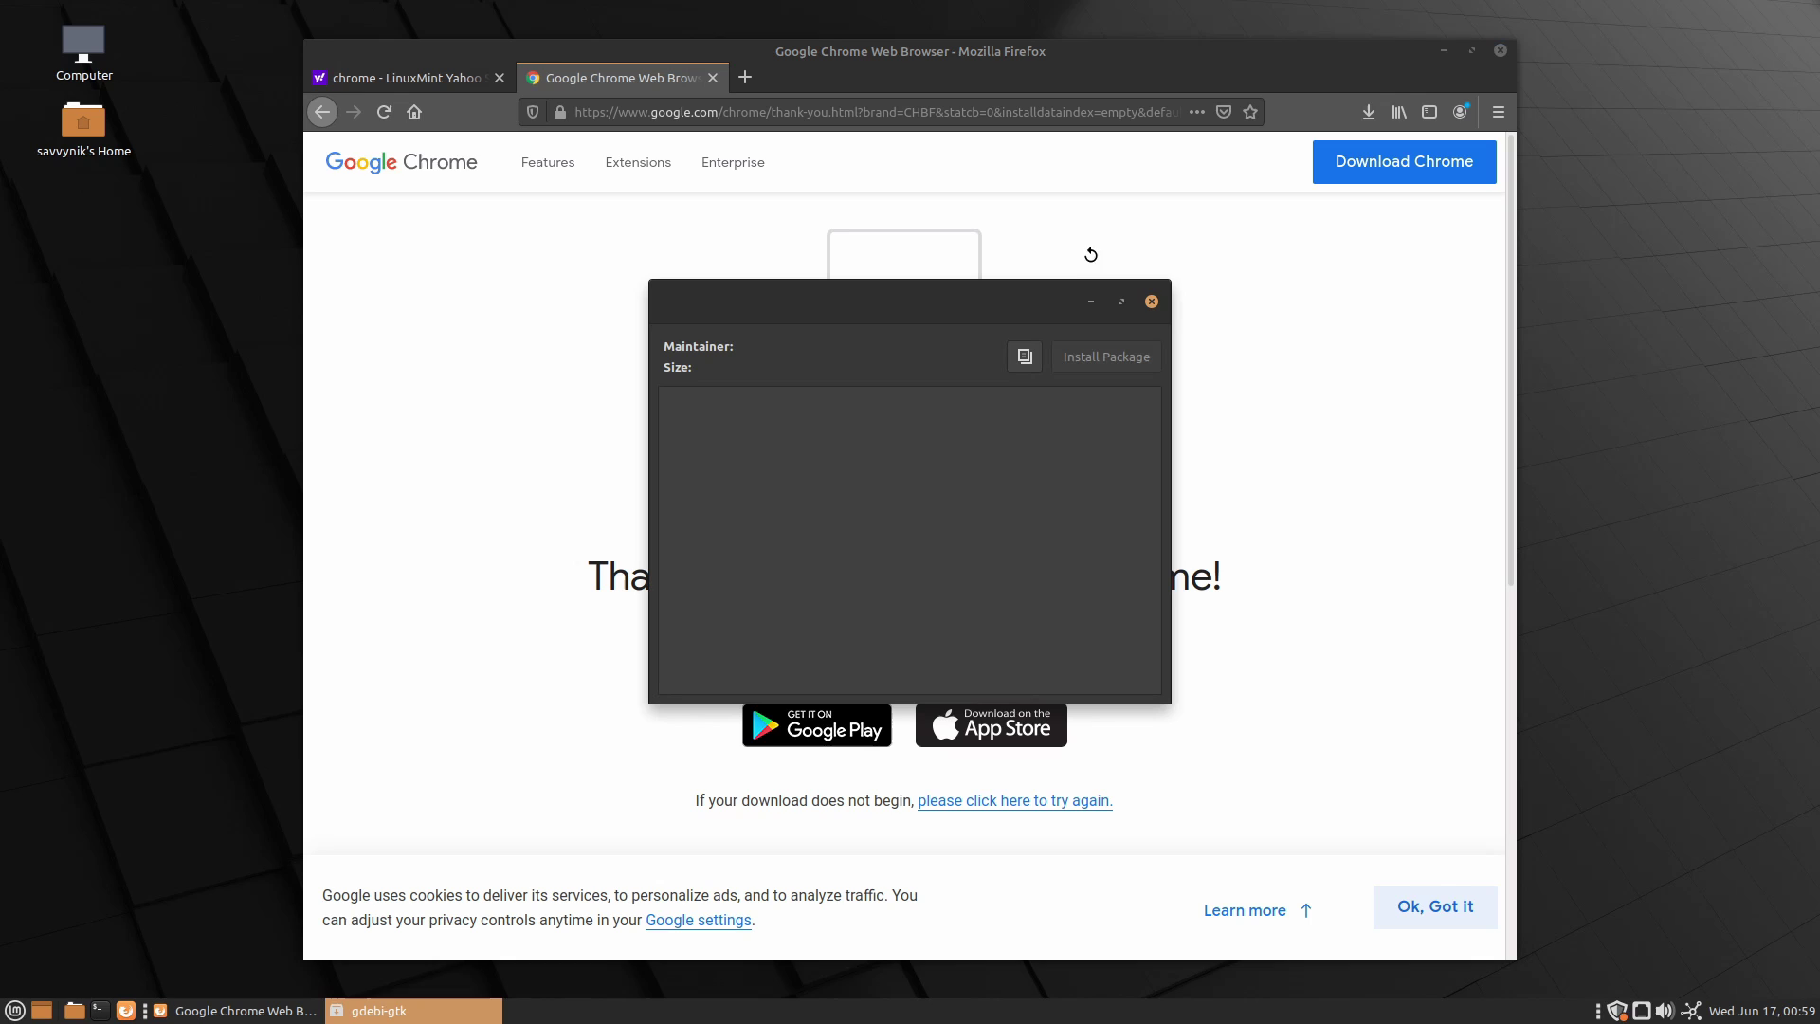
click(1435, 50)
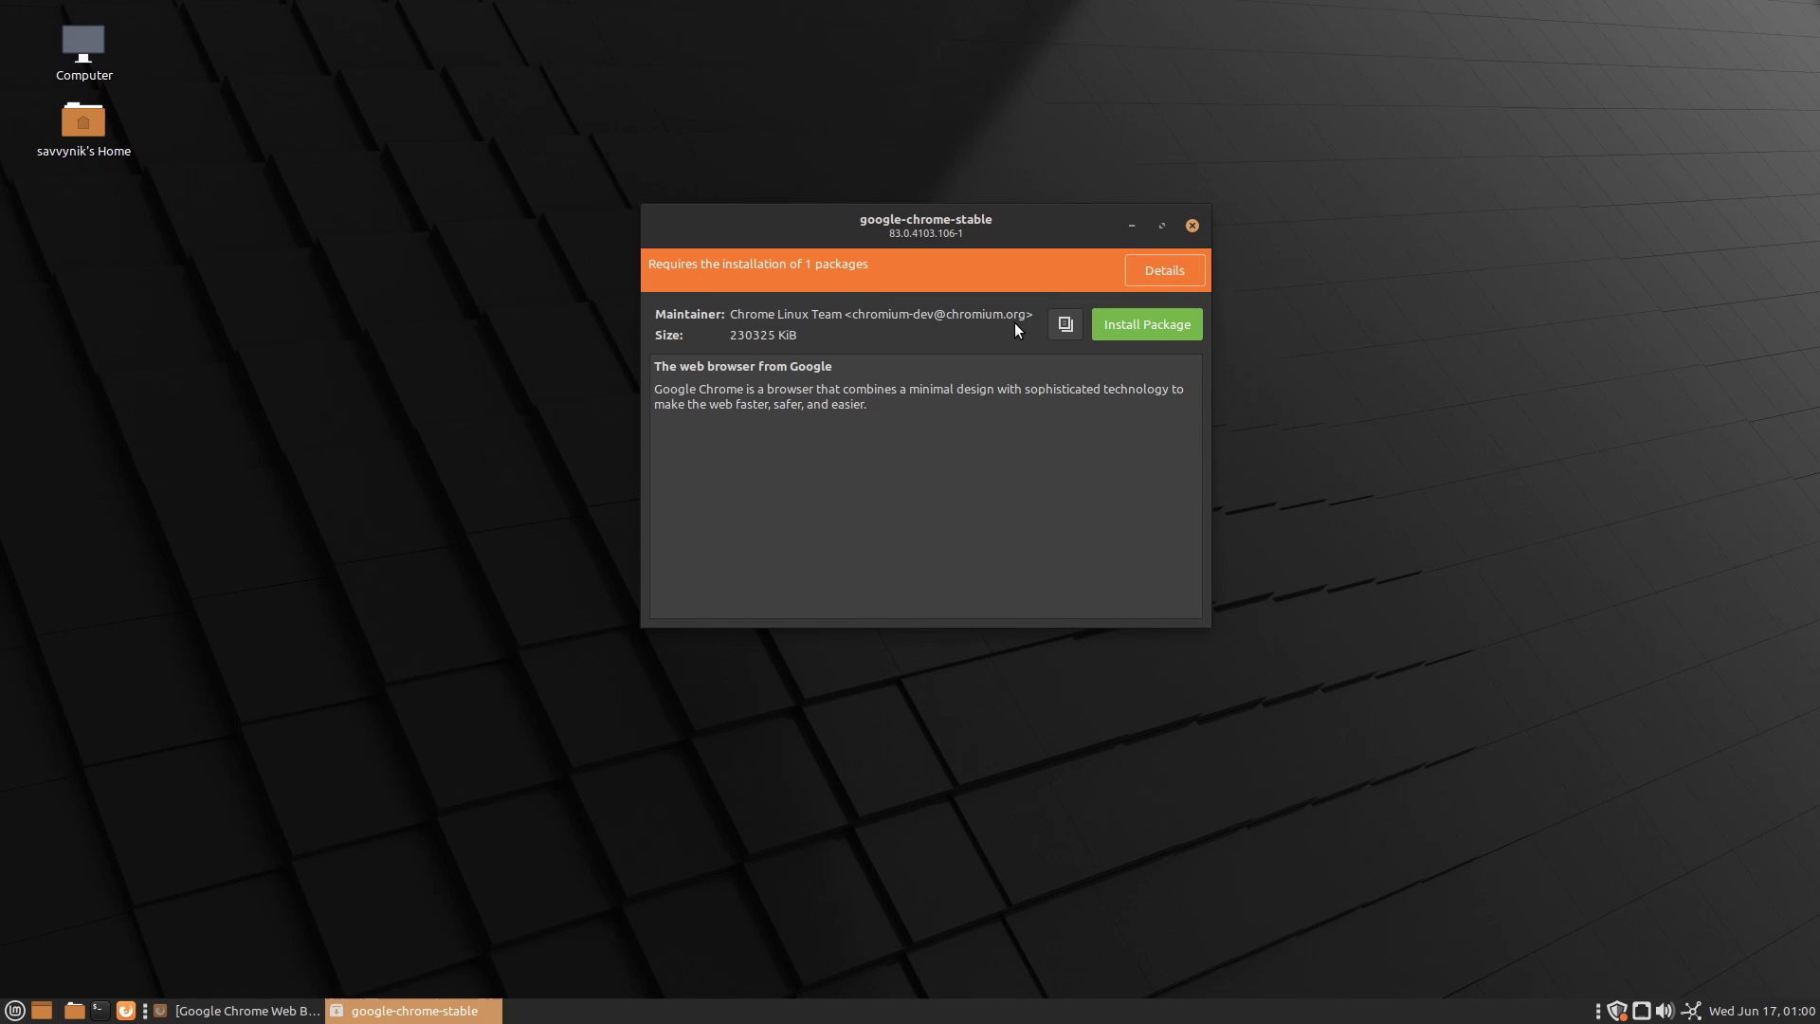
- Install google-chrome-stable, accepting the additional required package
click(1128, 320)
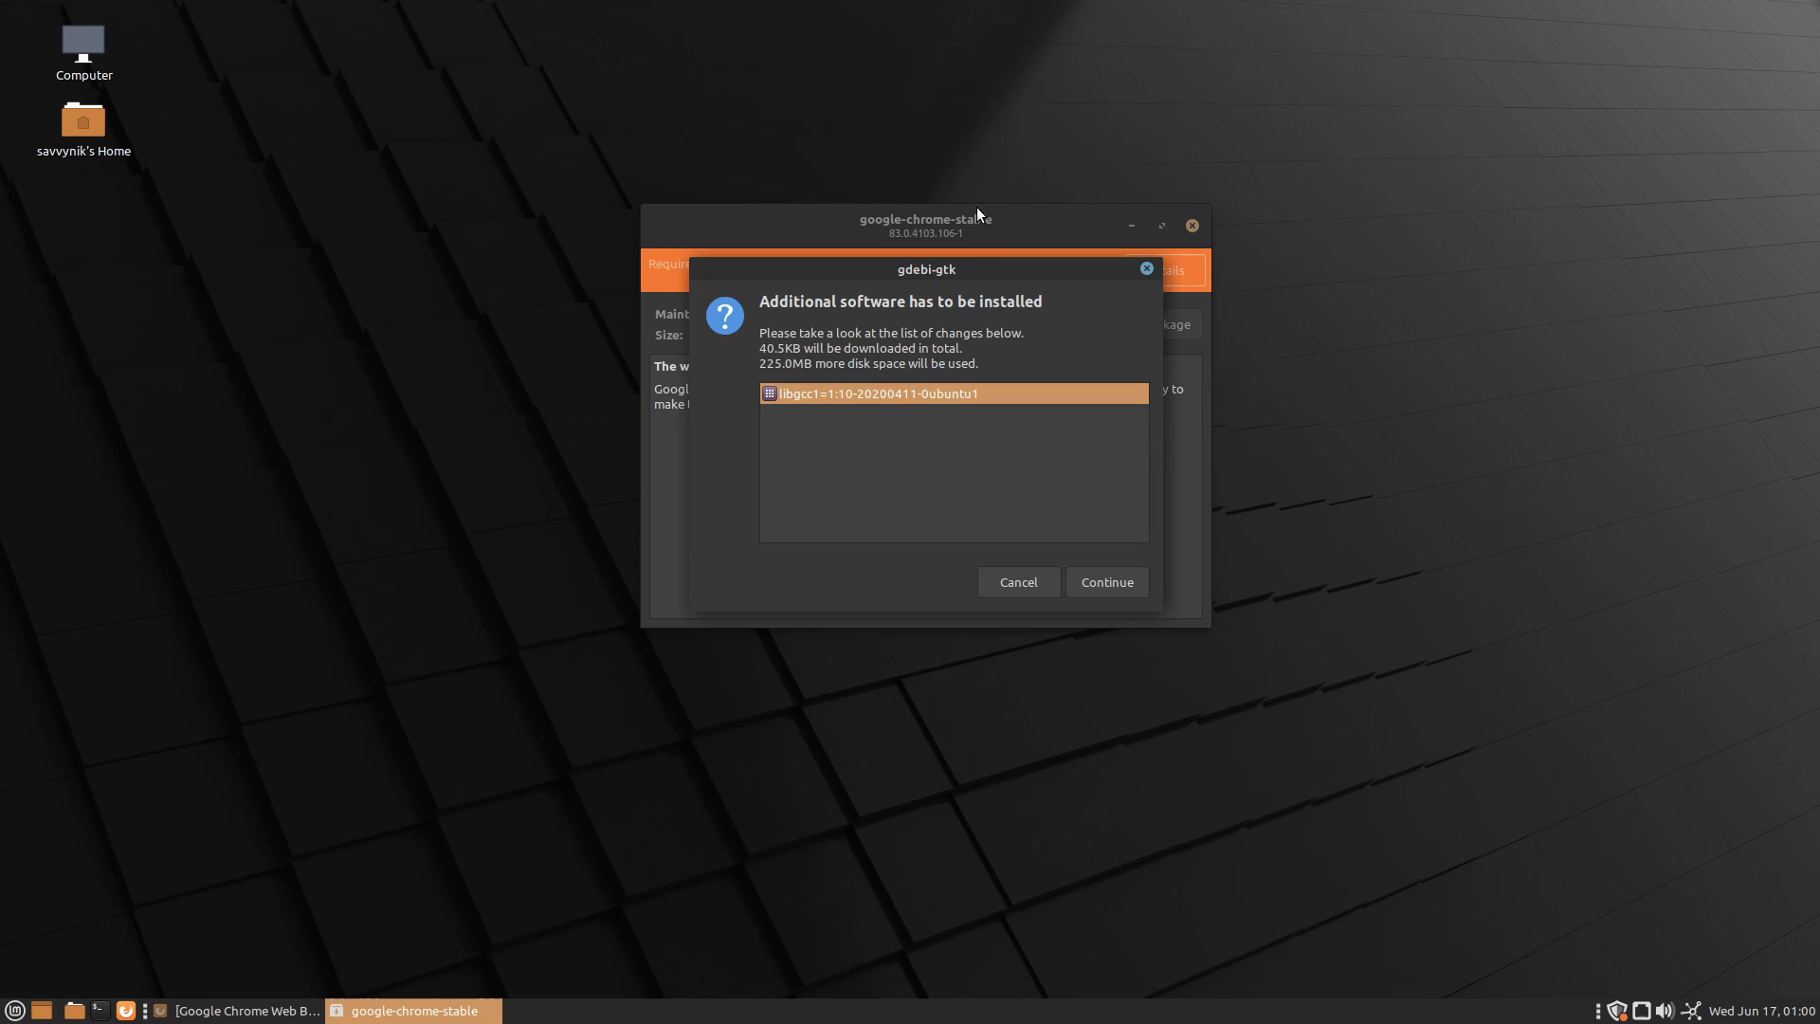
click(1117, 580)
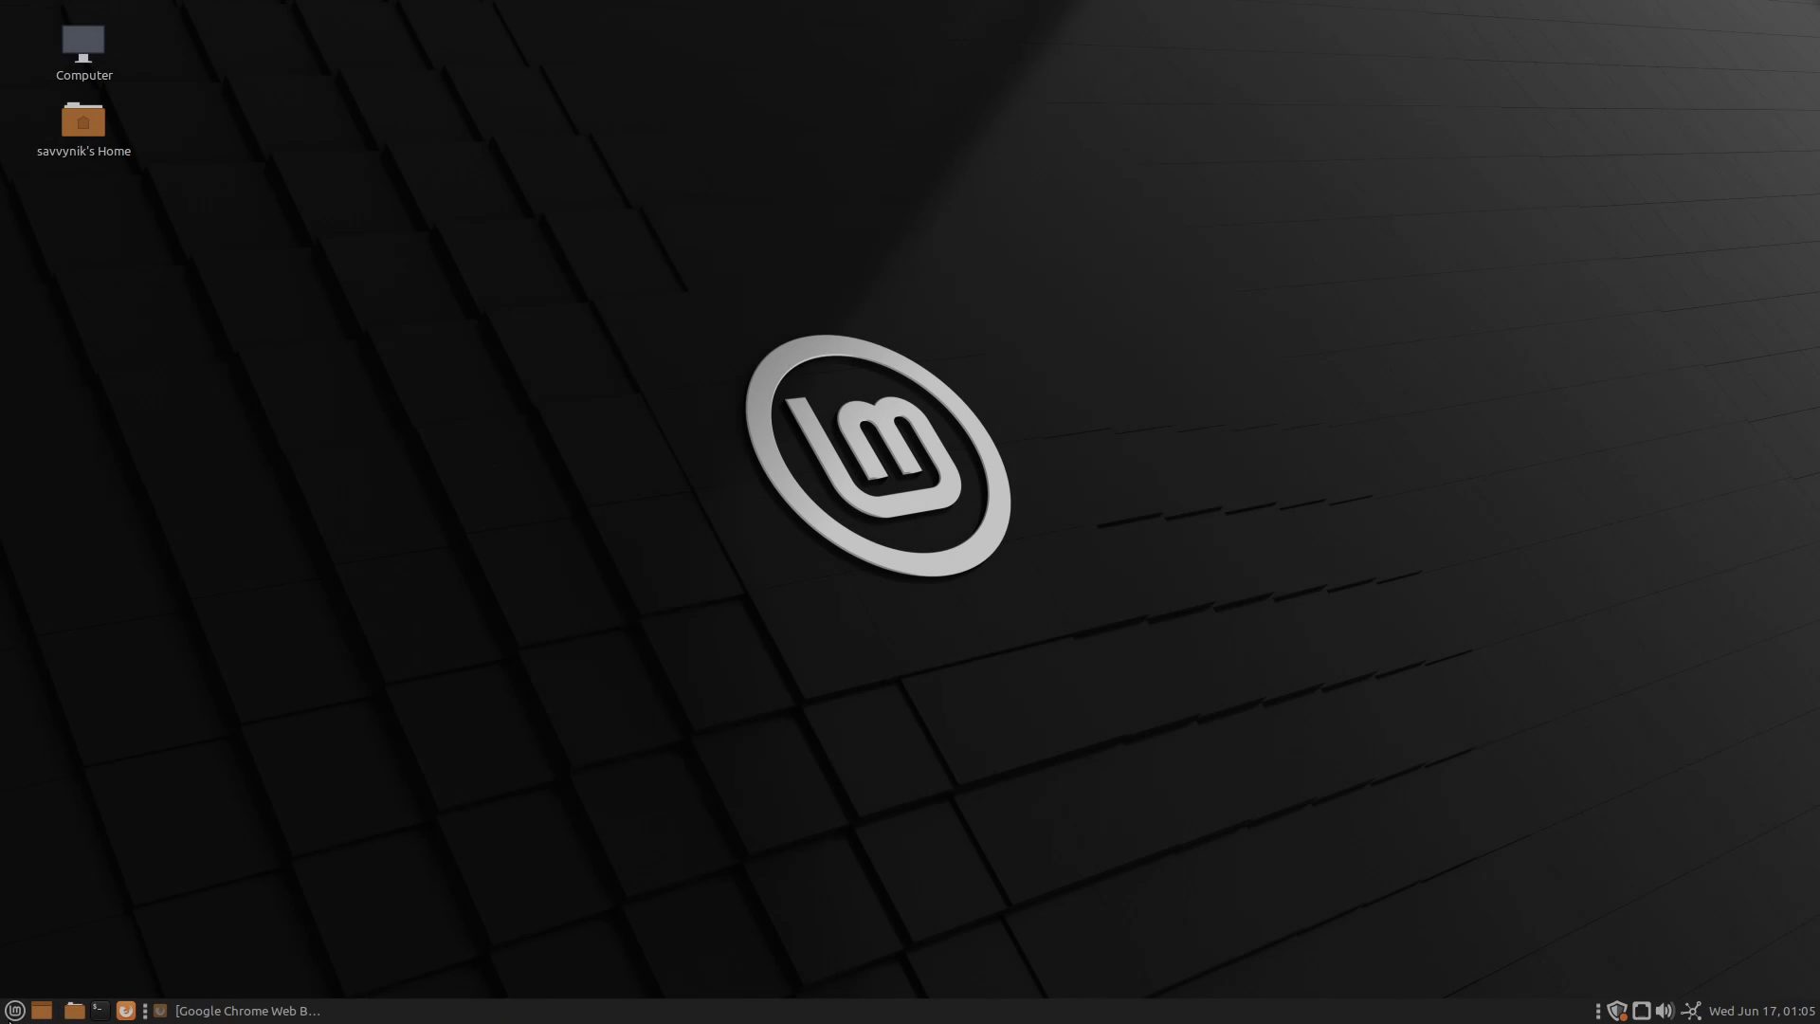
- In Appearance, preview the Mint-Y, Mint-X and Mint-X-Aqua themes, then scroll to Mint-Y-Dark-Aqua
key(super)
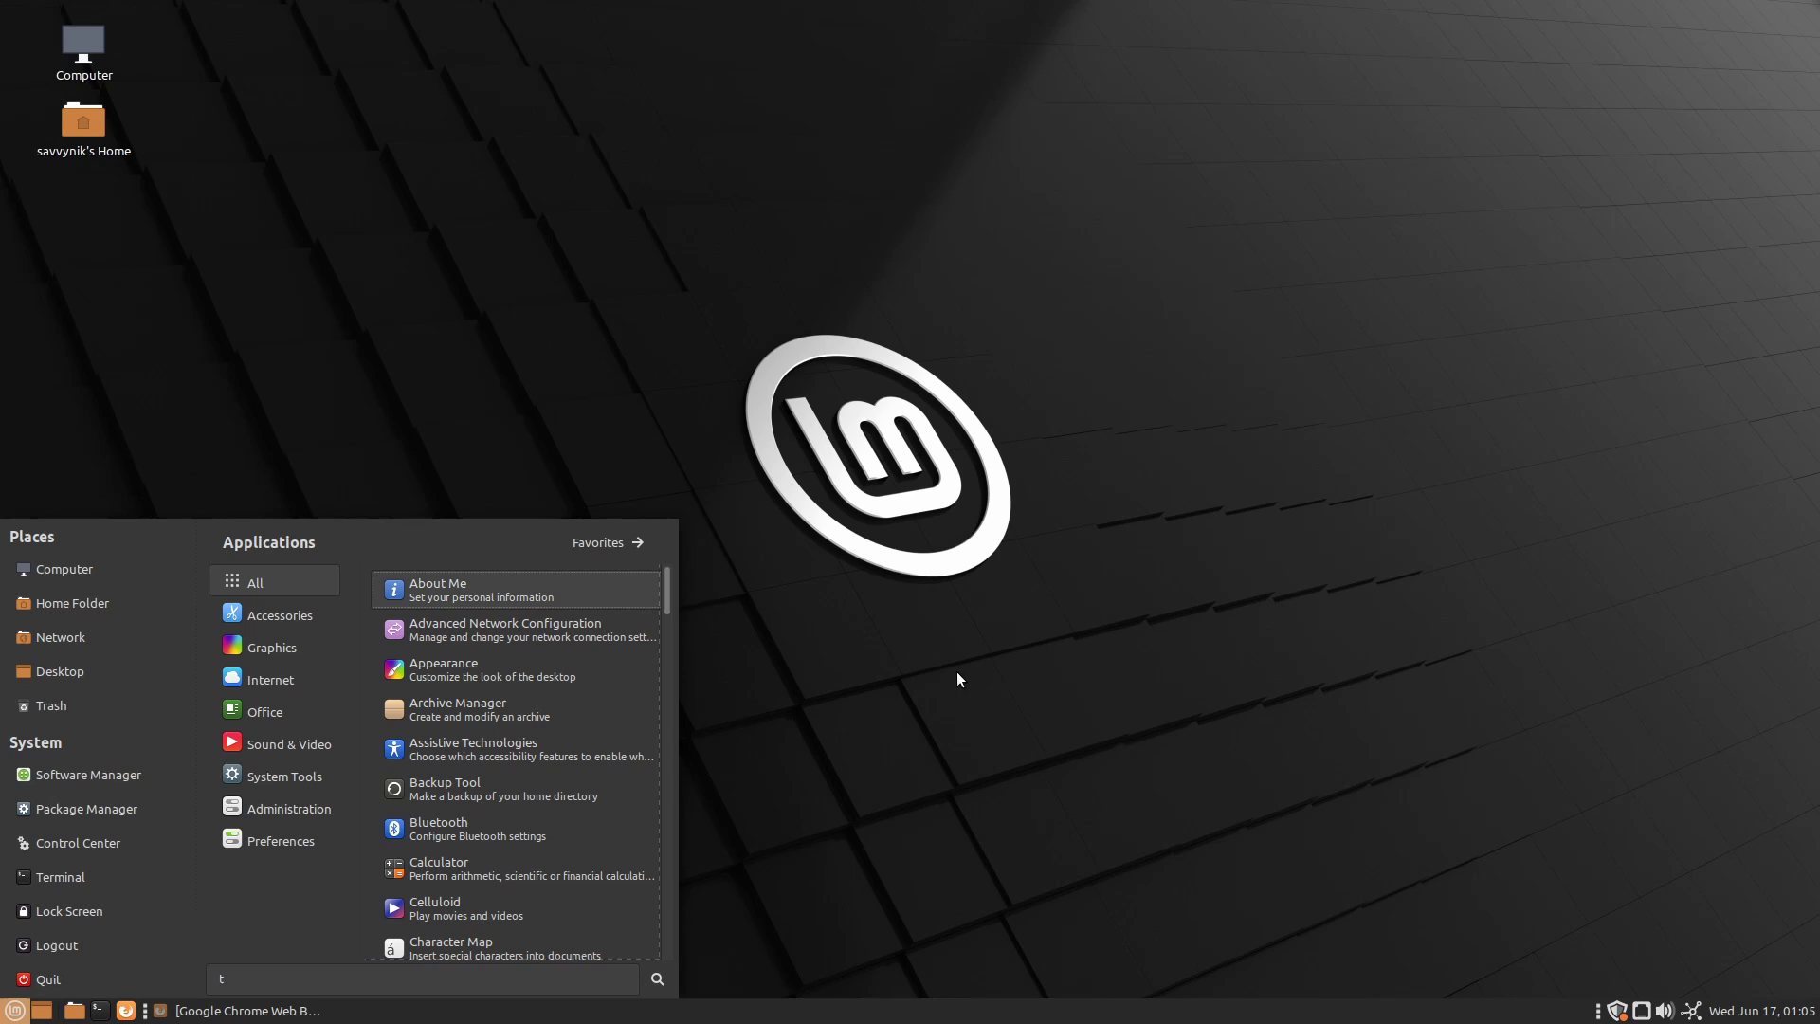
click(524, 665)
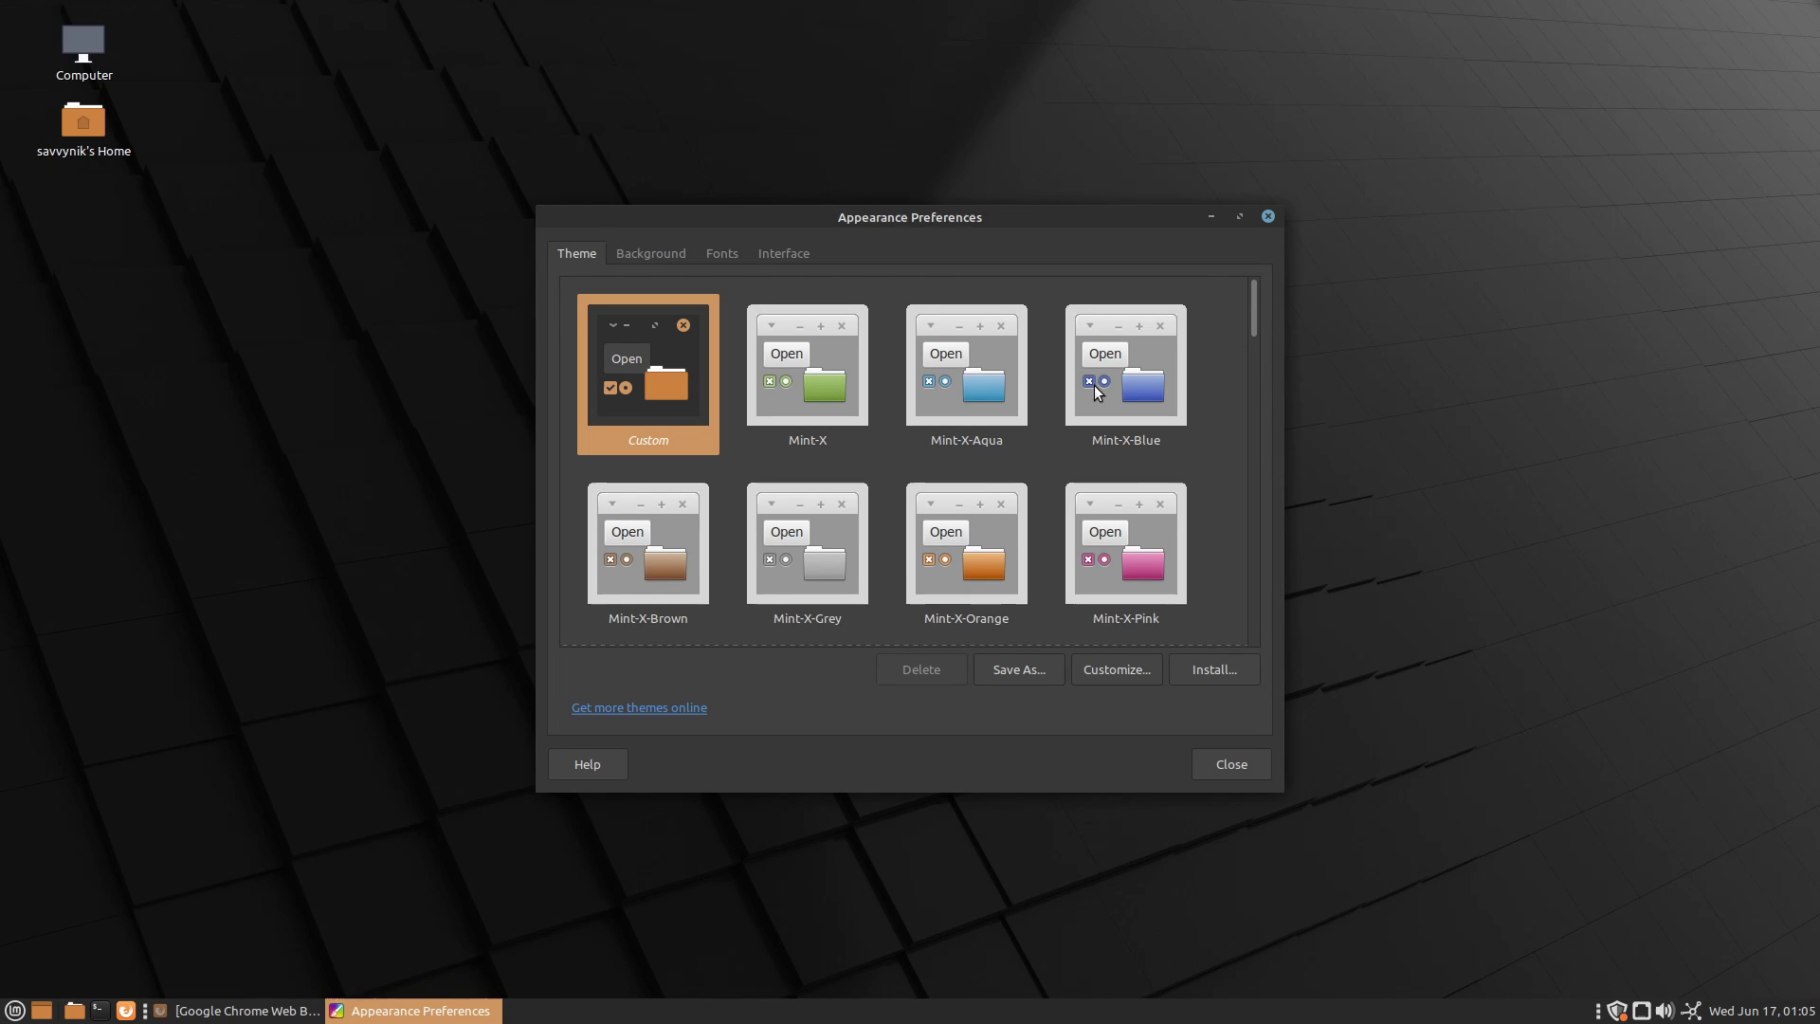
drag(1248, 622, 1258, 401)
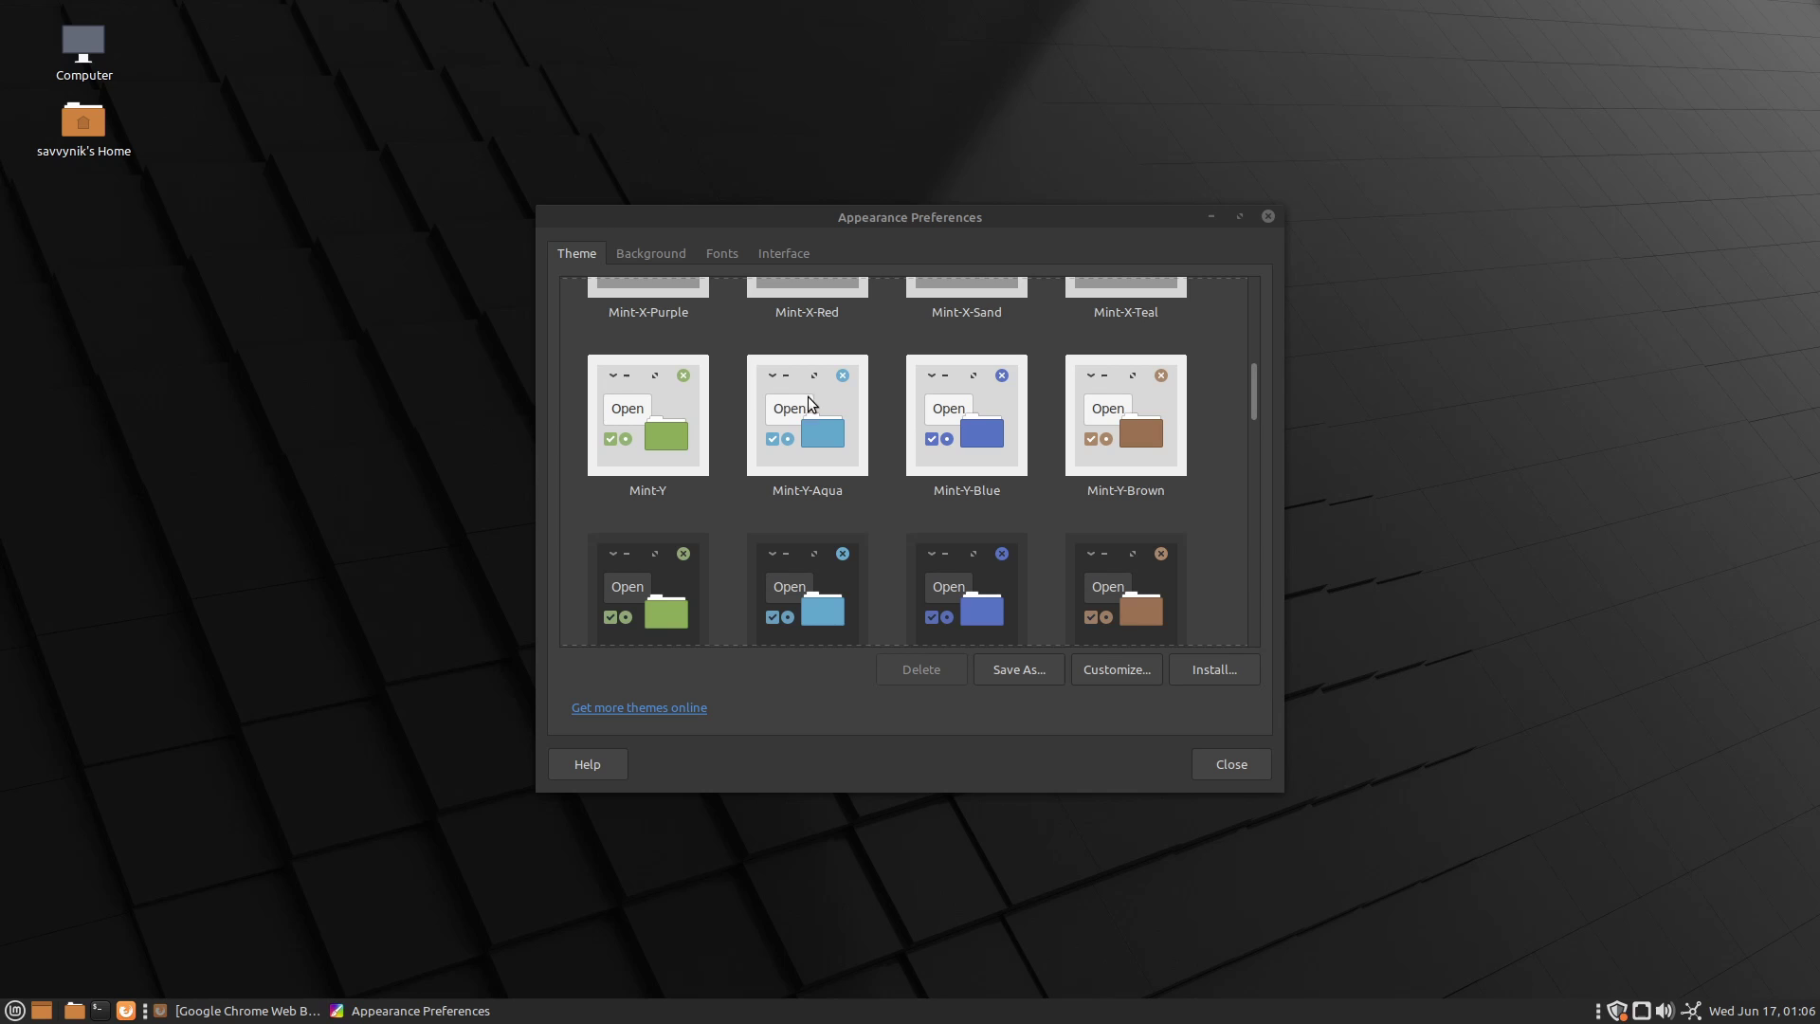
click(662, 391)
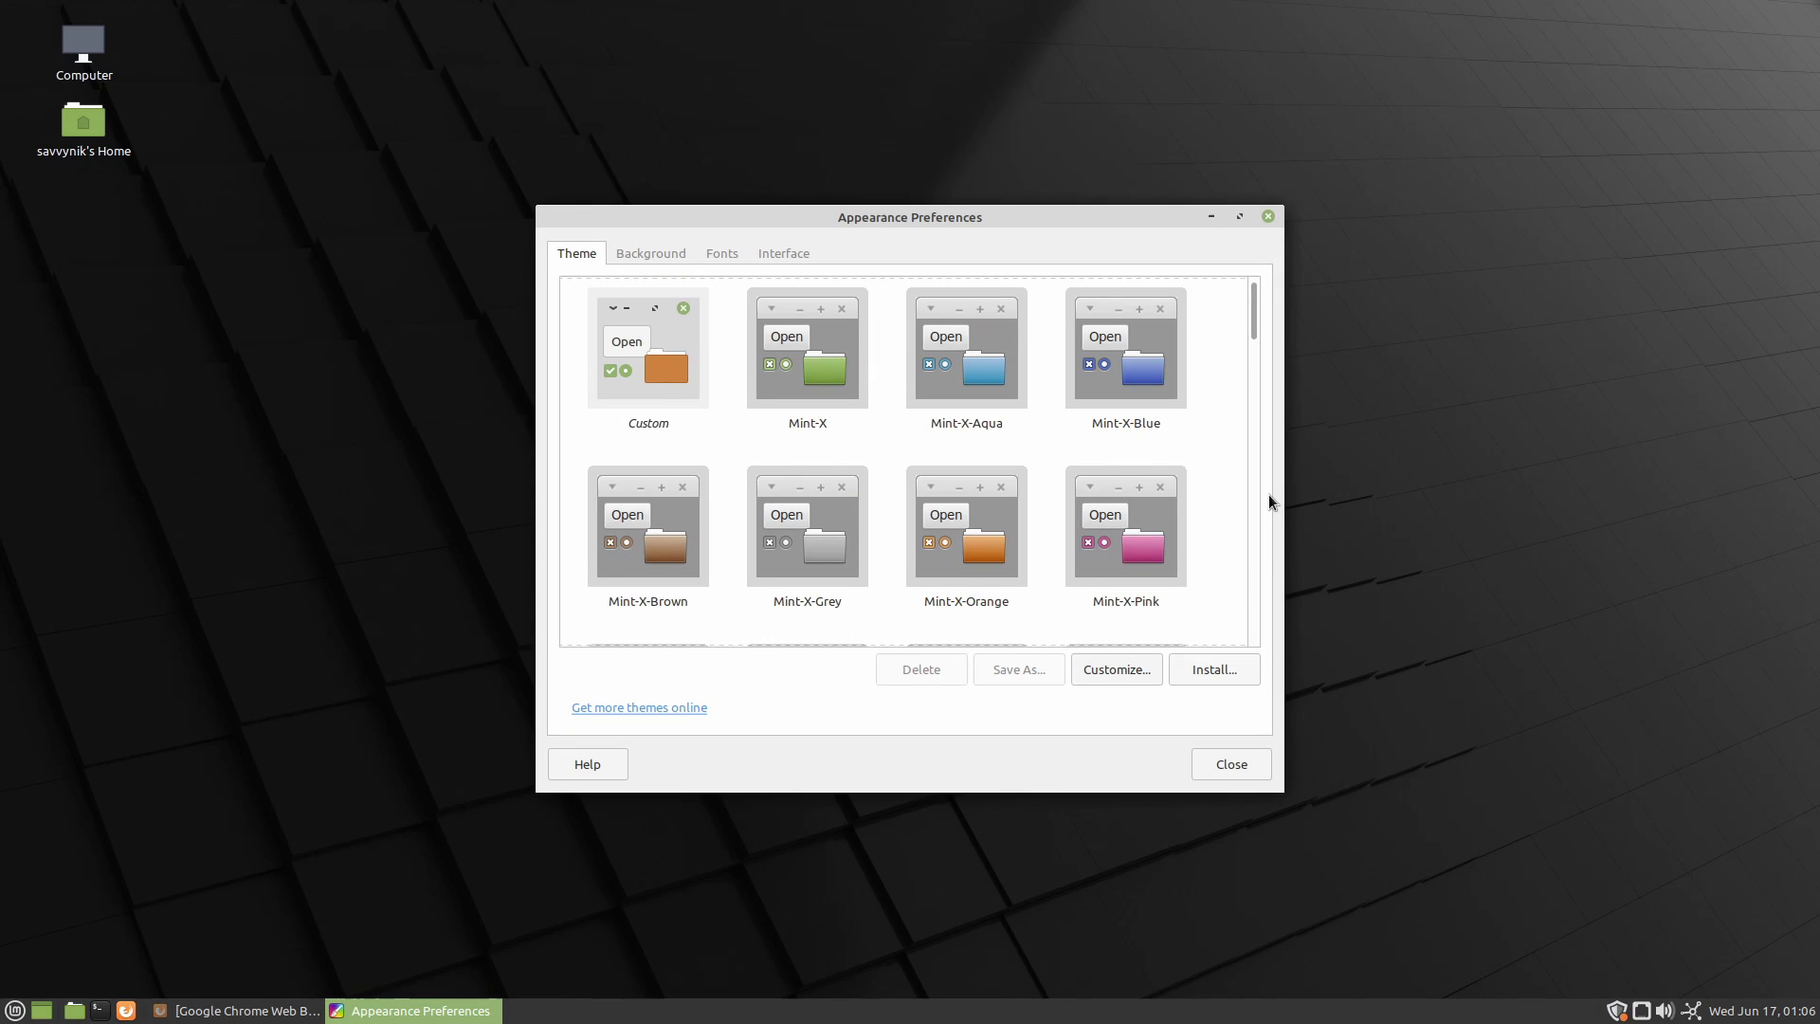
click(800, 388)
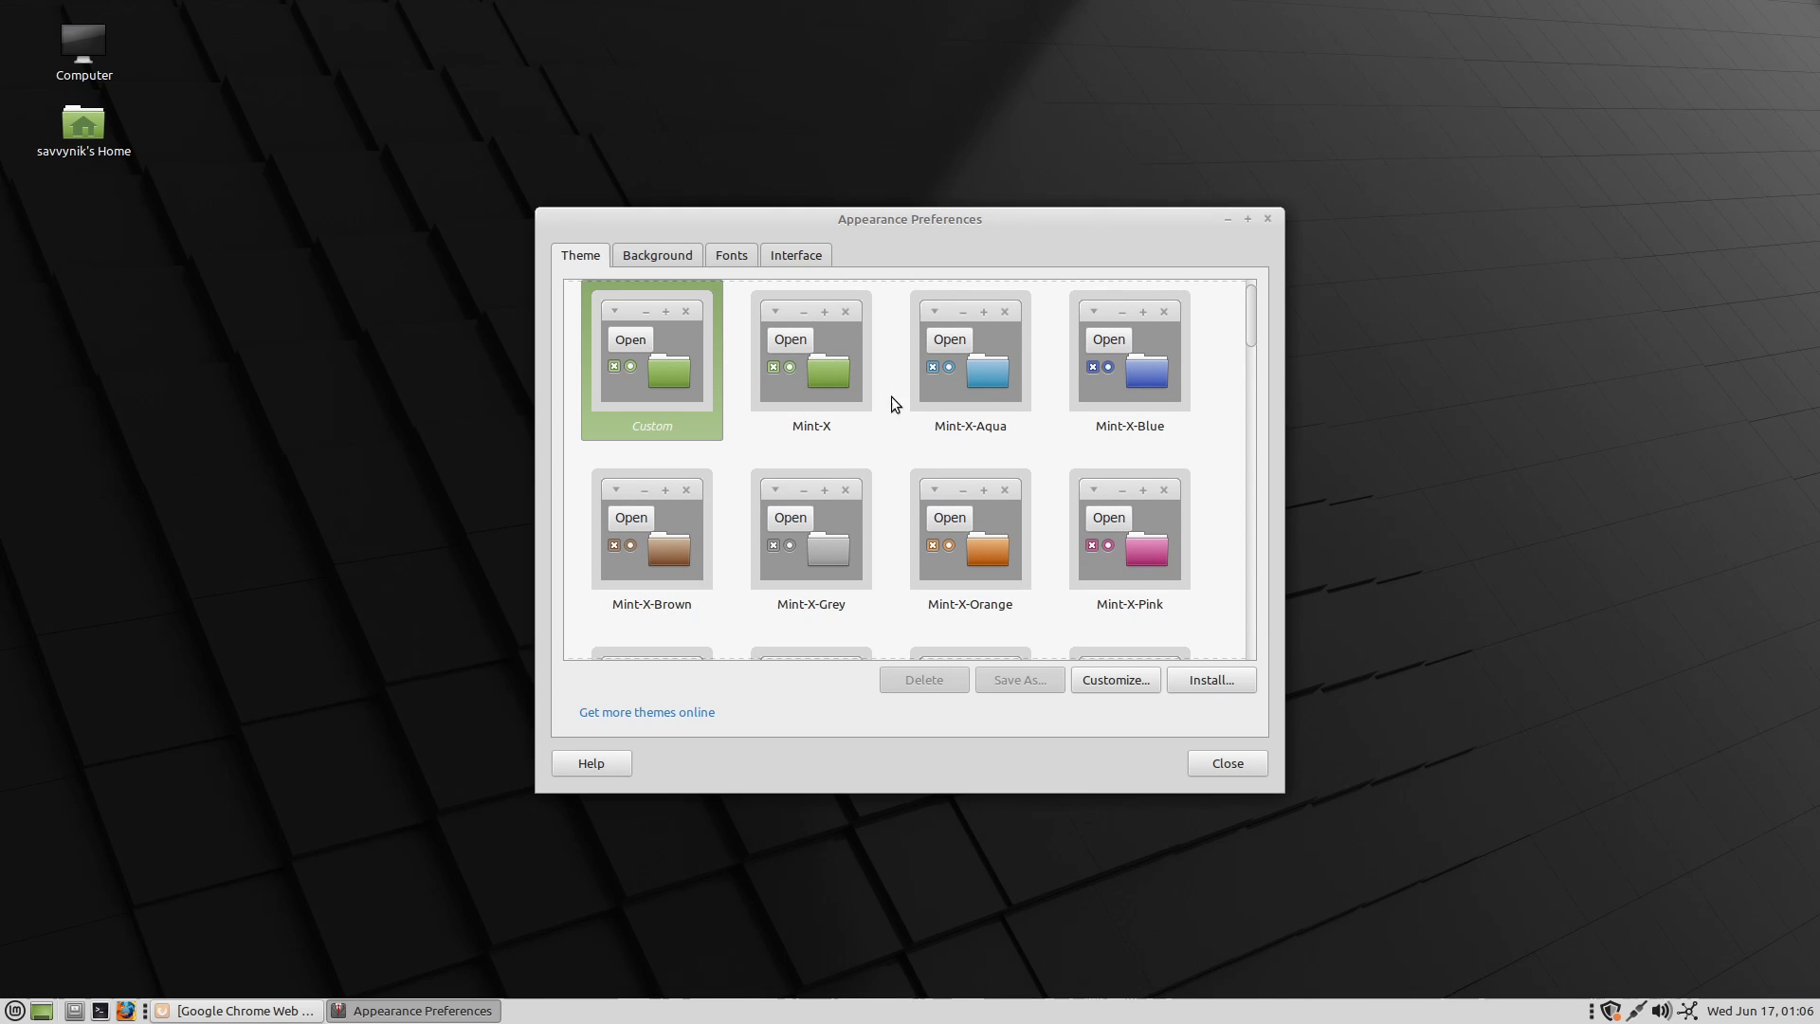
click(936, 347)
click(811, 354)
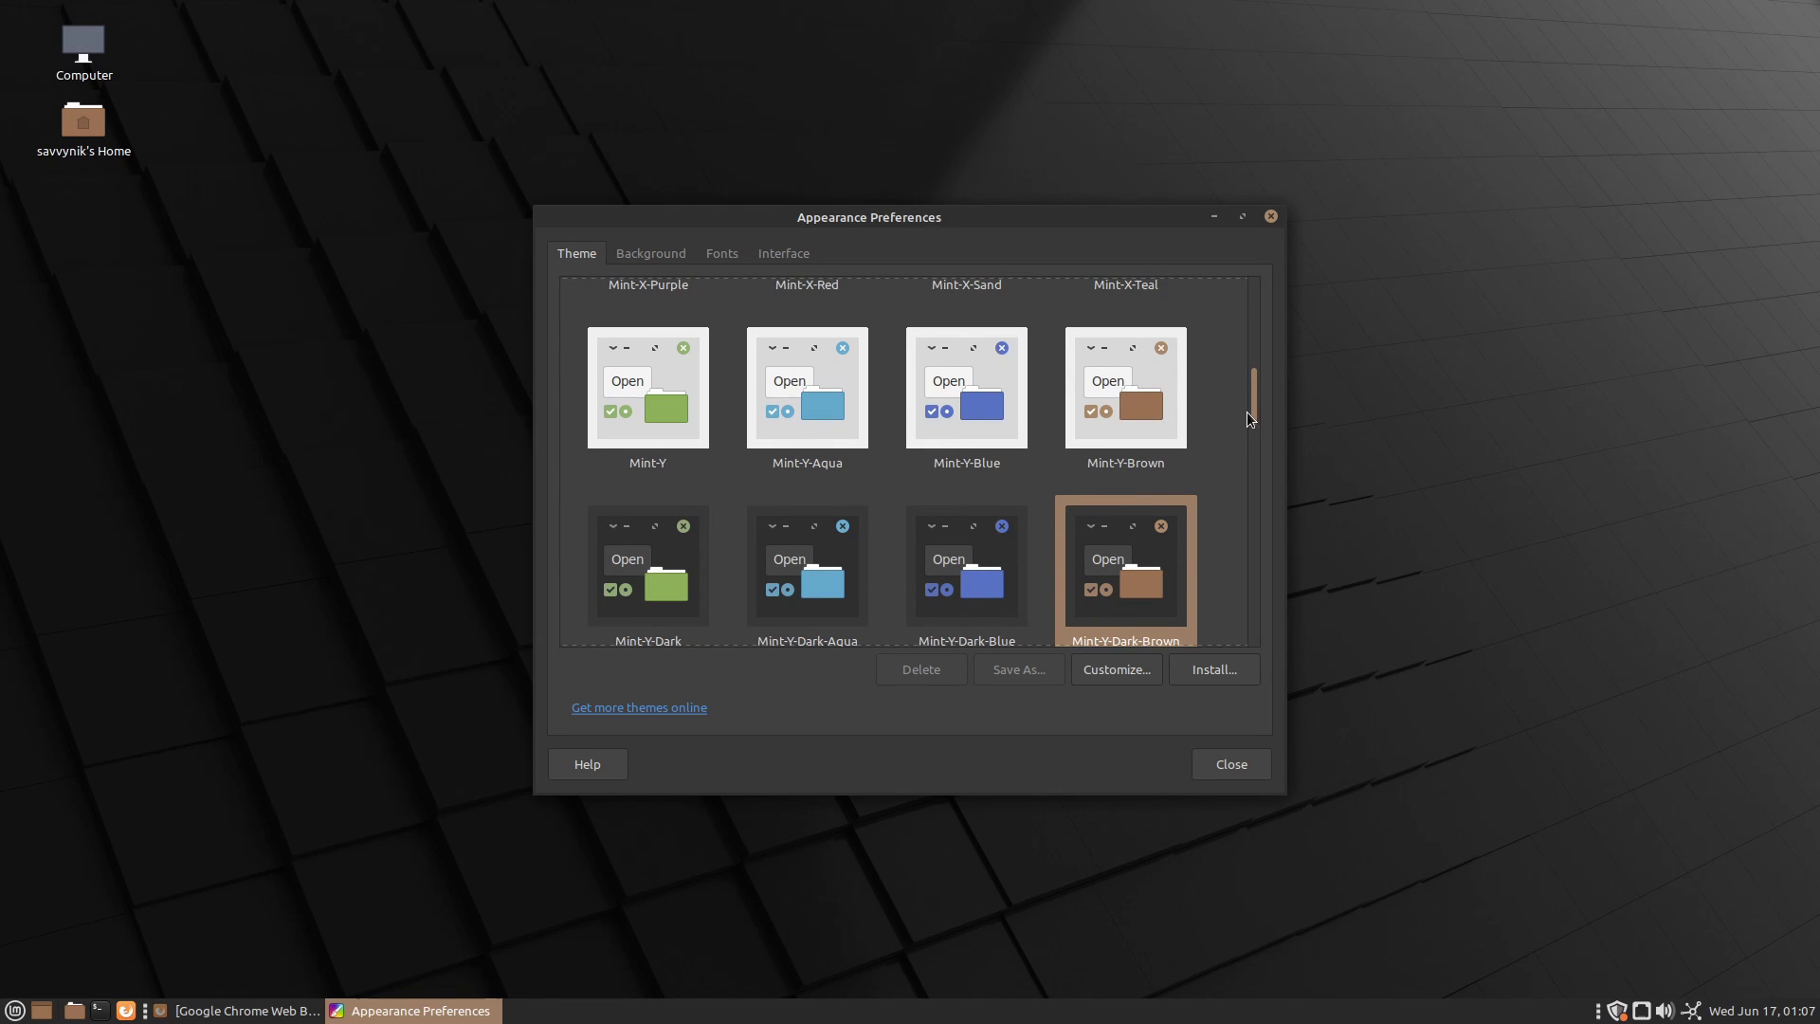
drag(1248, 411, 1272, 499)
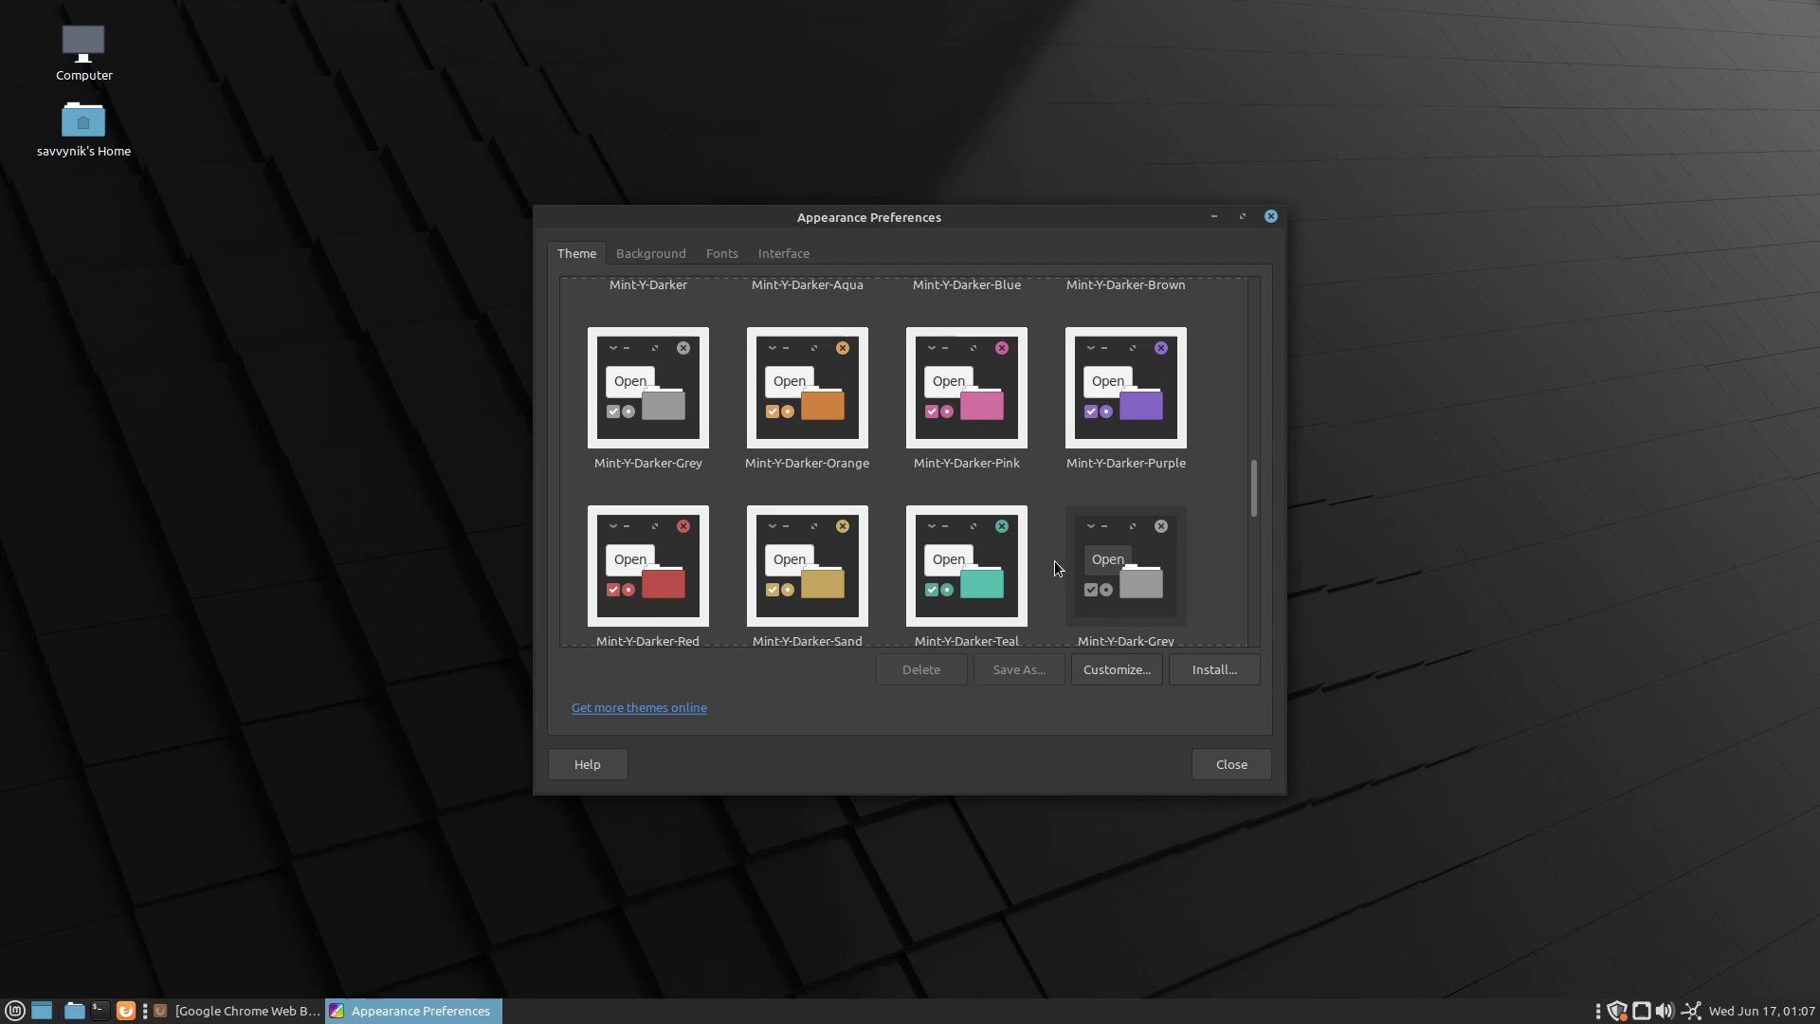
drag(1251, 491, 1226, 402)
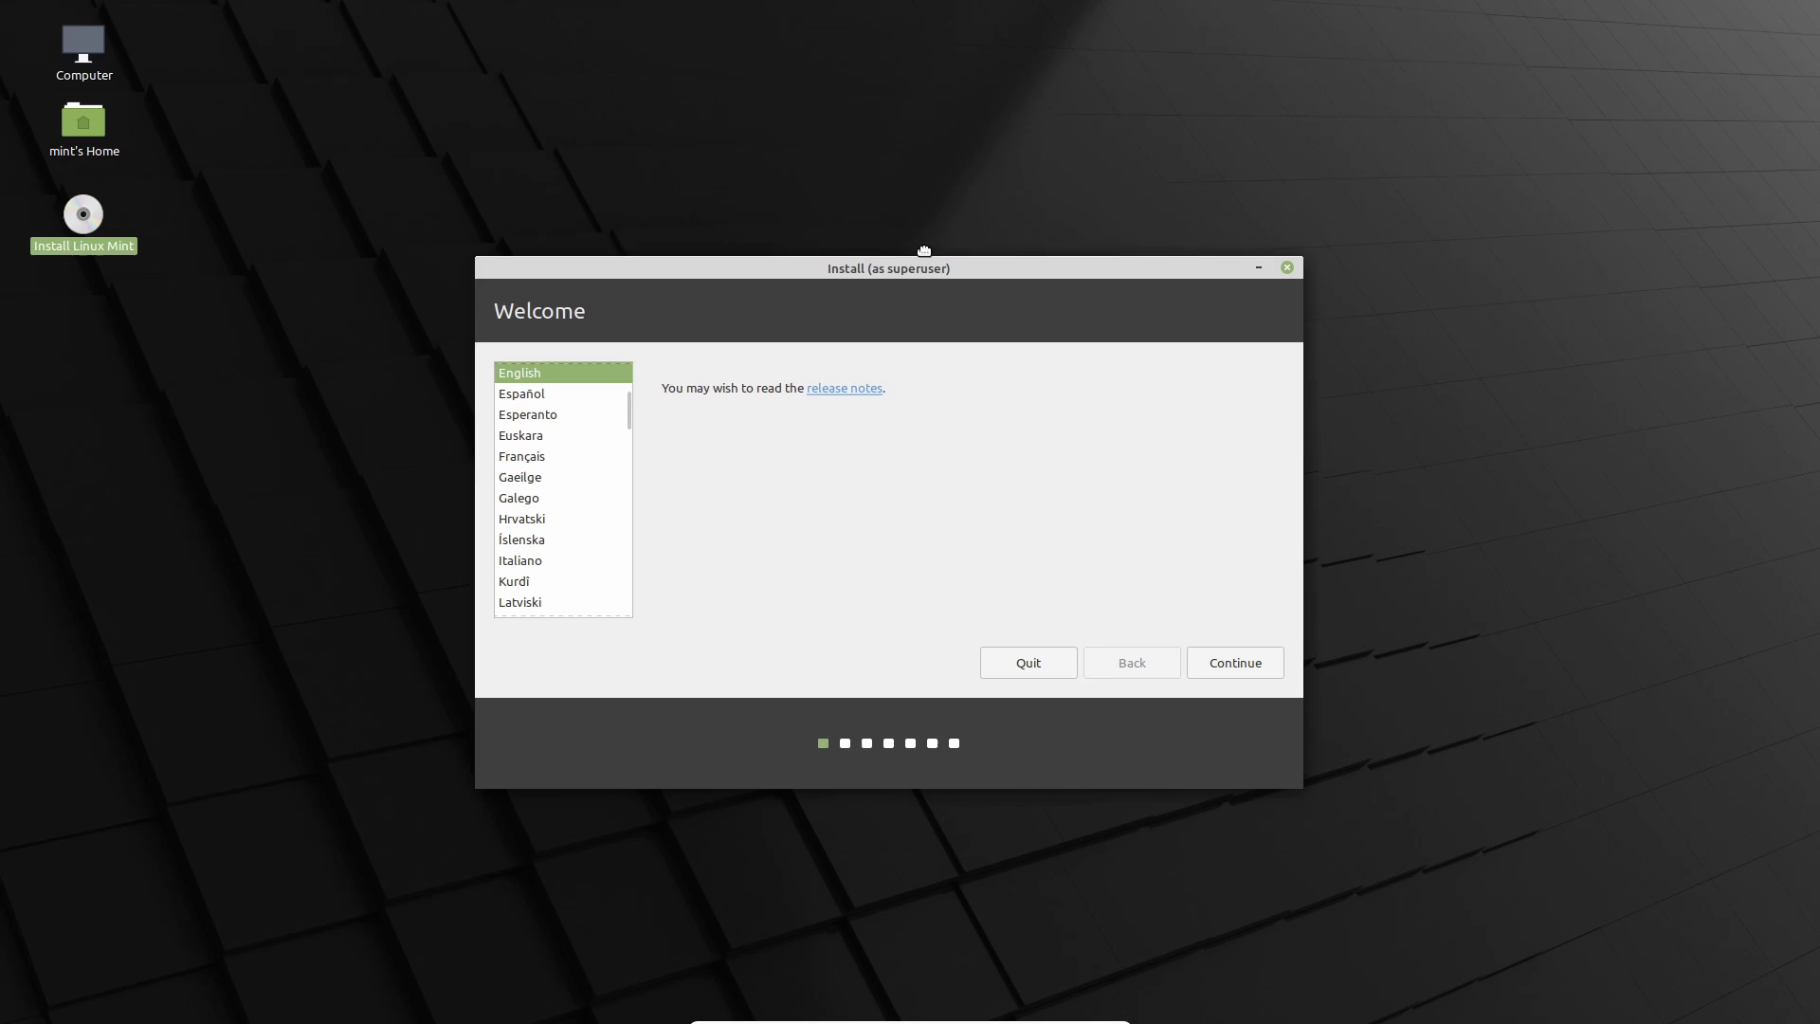
- Keep English, the English (US) layout and the codecs defaults, then enter the user's name
click(1228, 638)
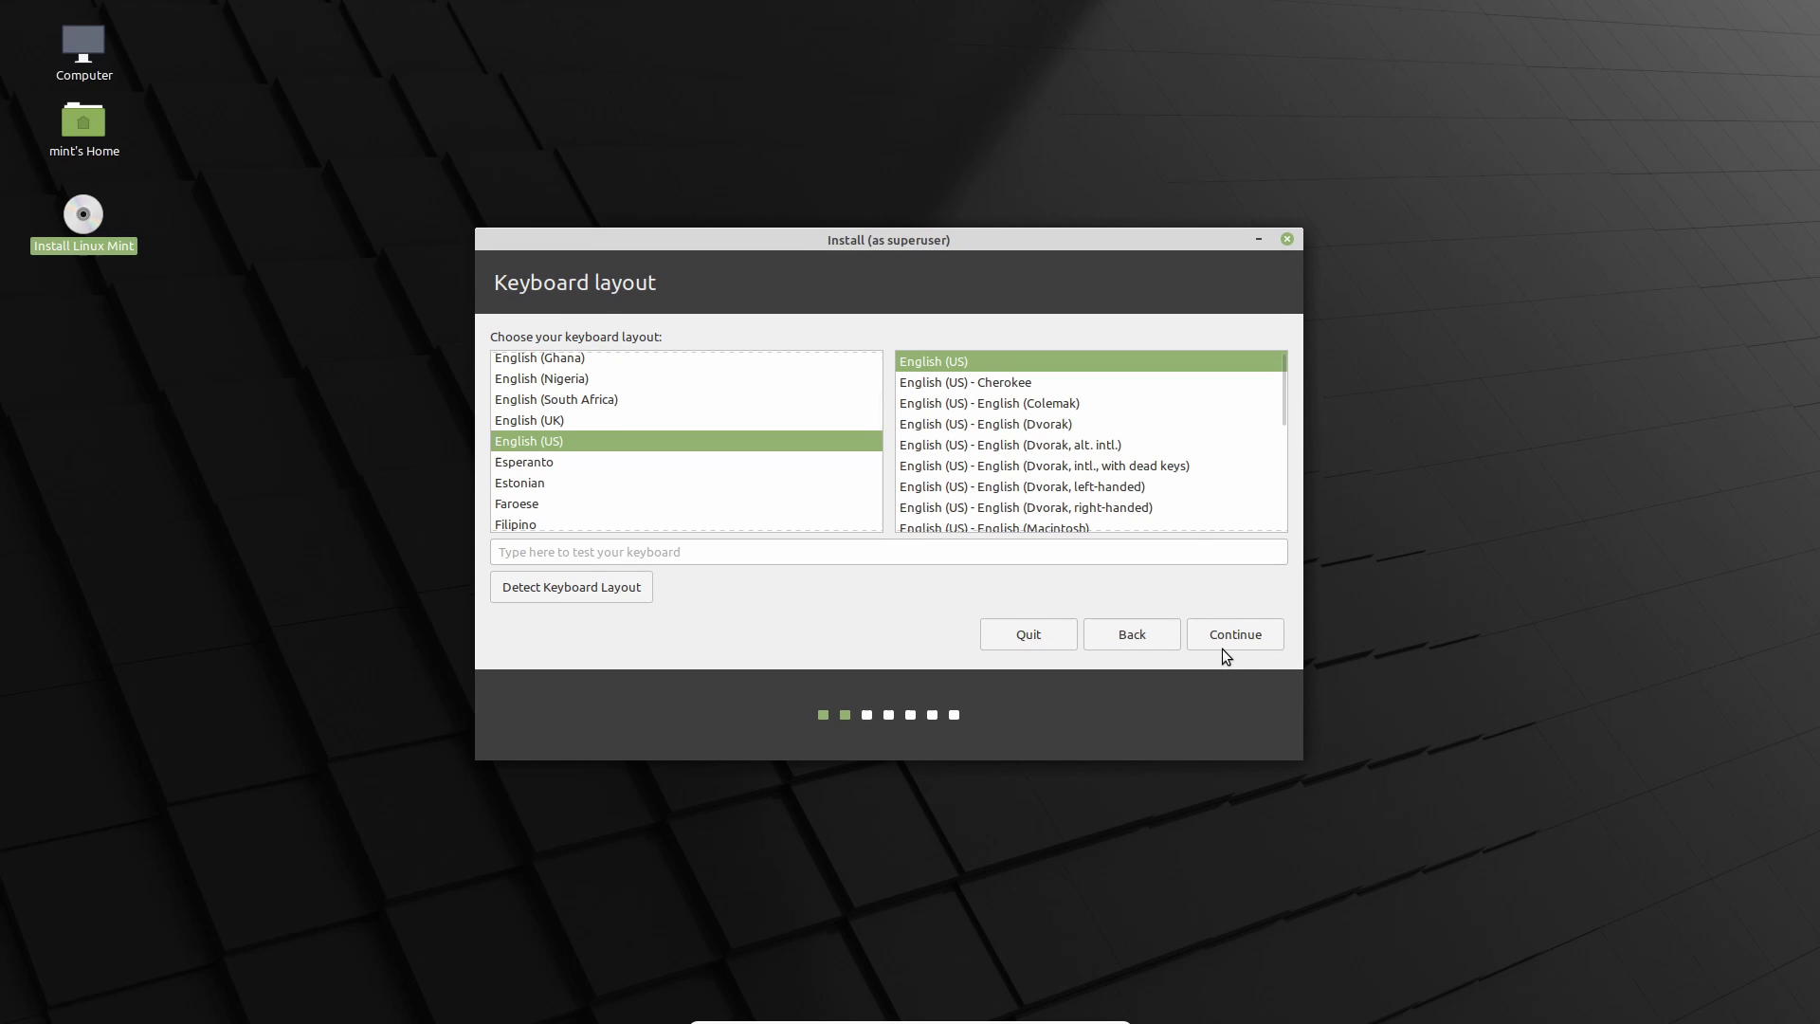
click(1223, 641)
click(1222, 635)
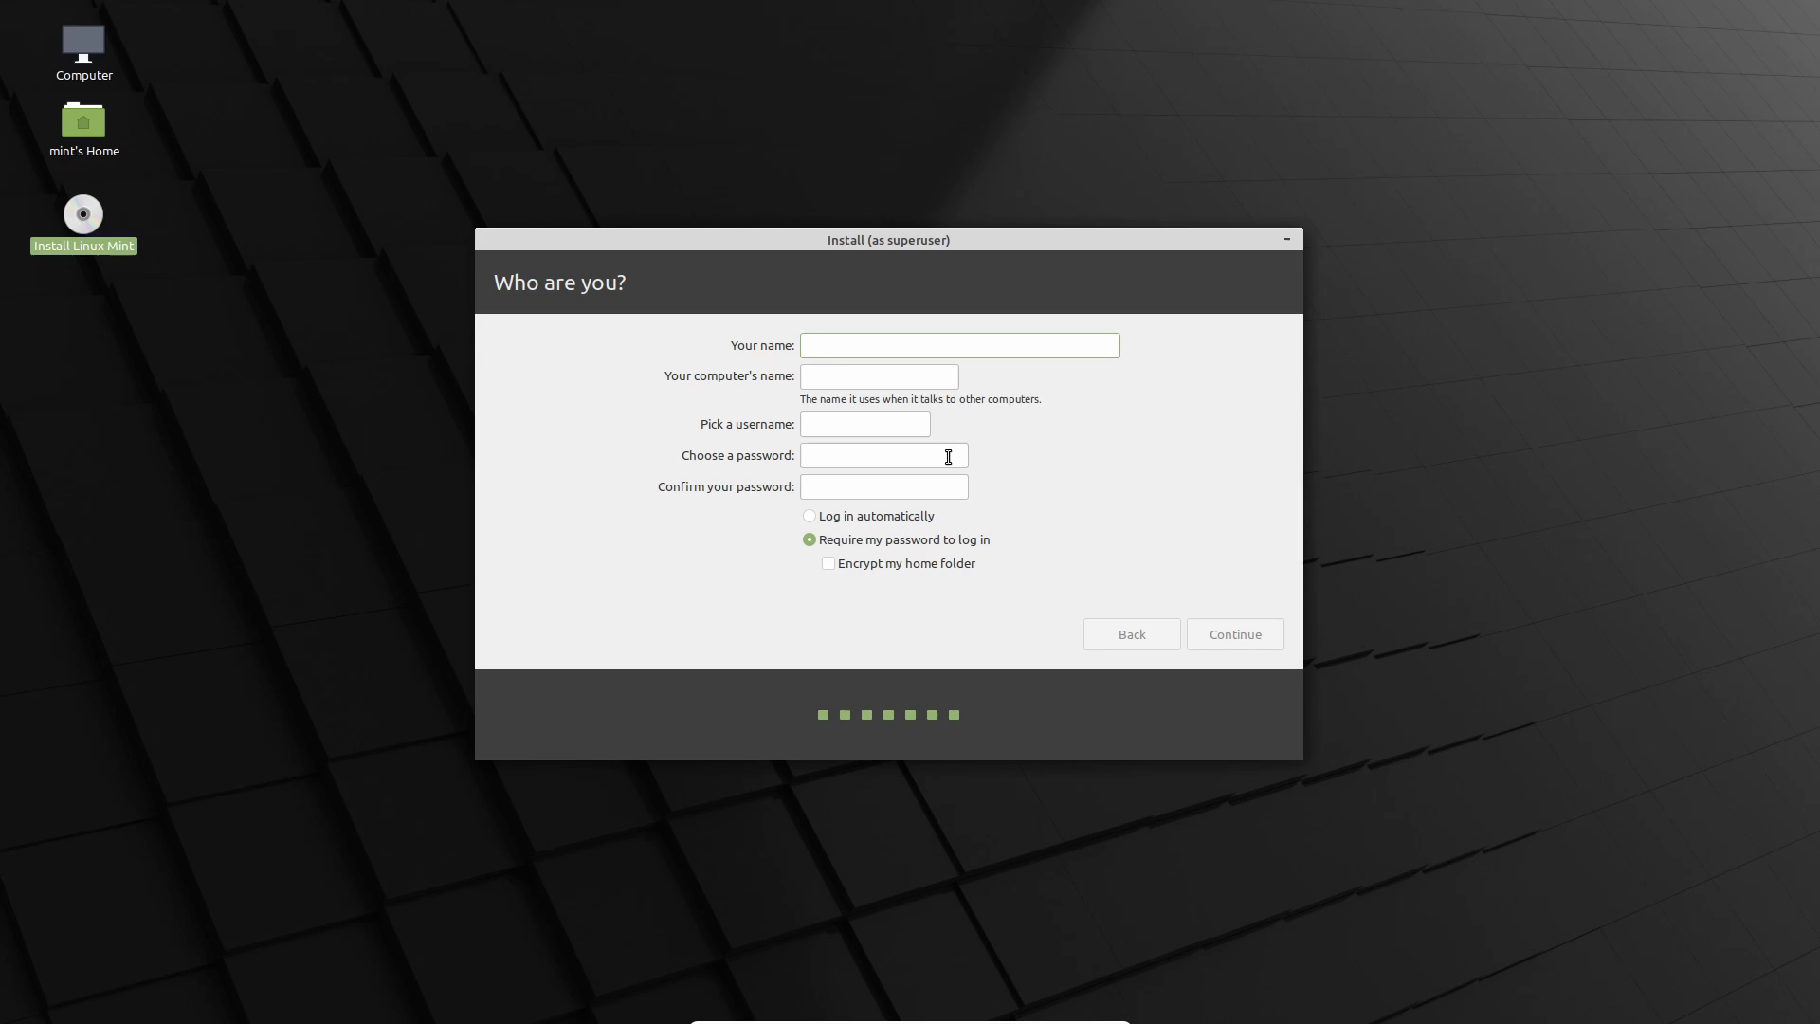
text(ard)
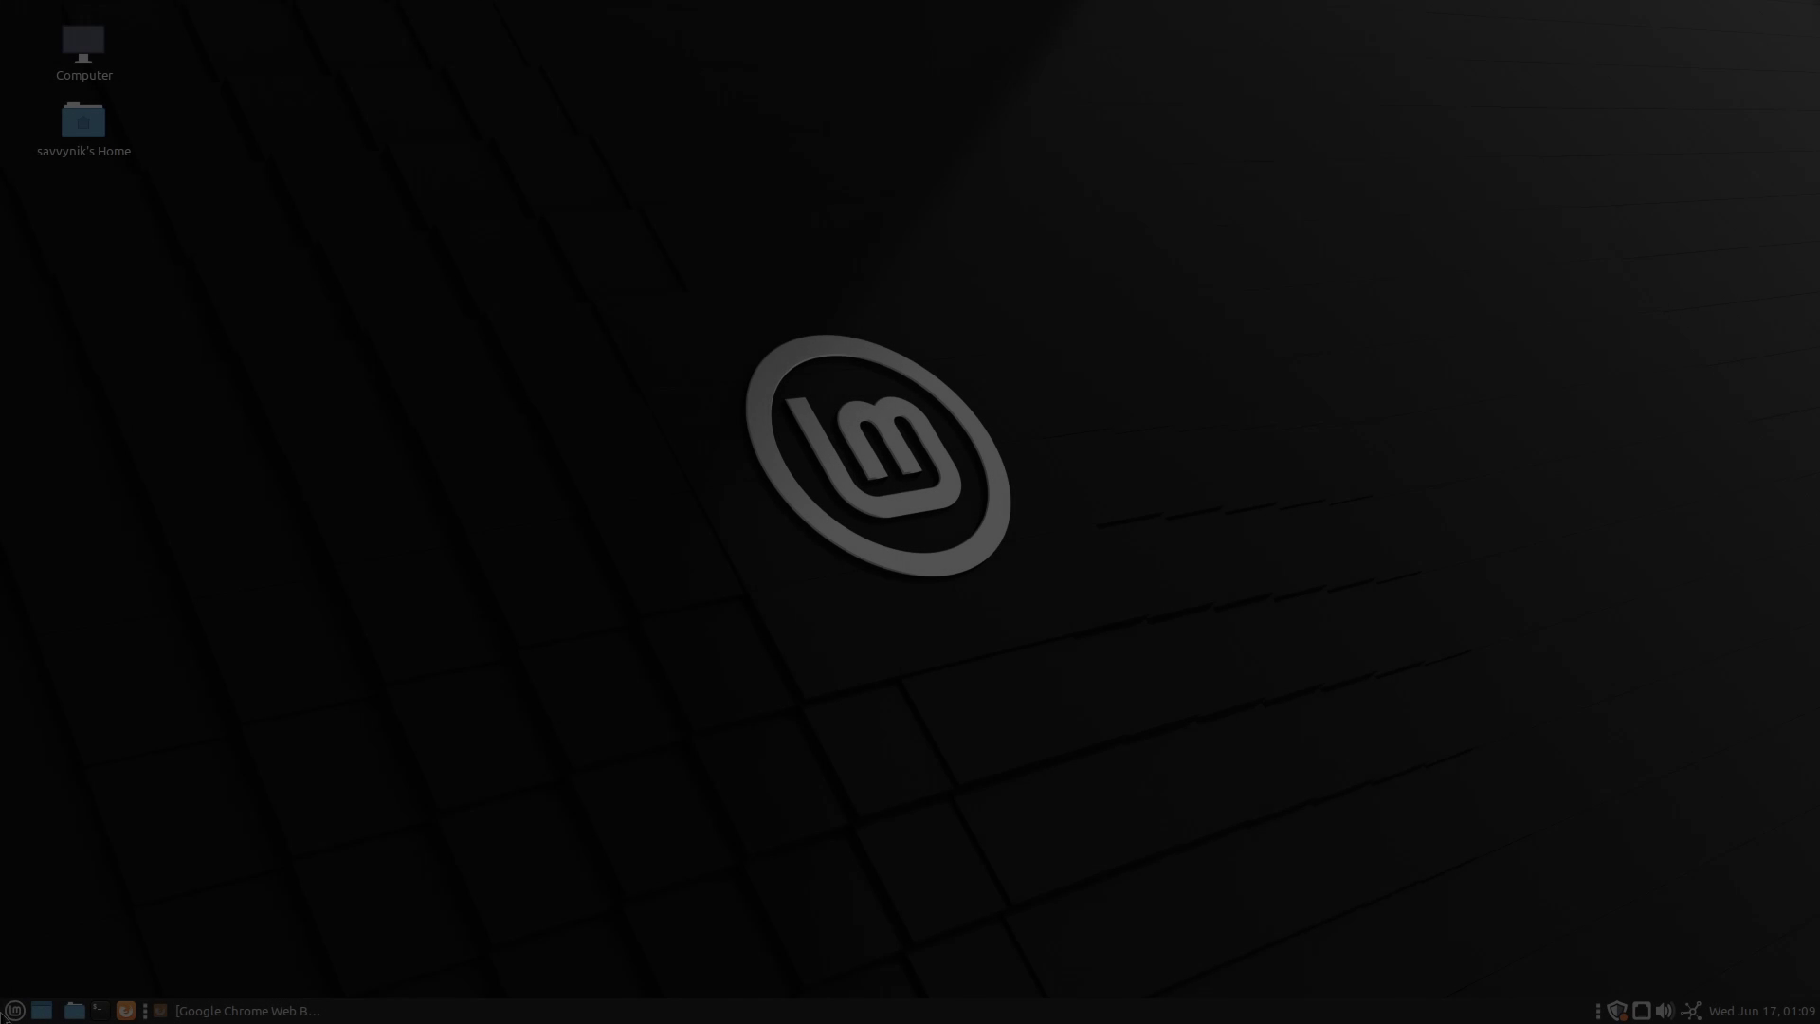
key(super)
key(ctrl+alt+t)
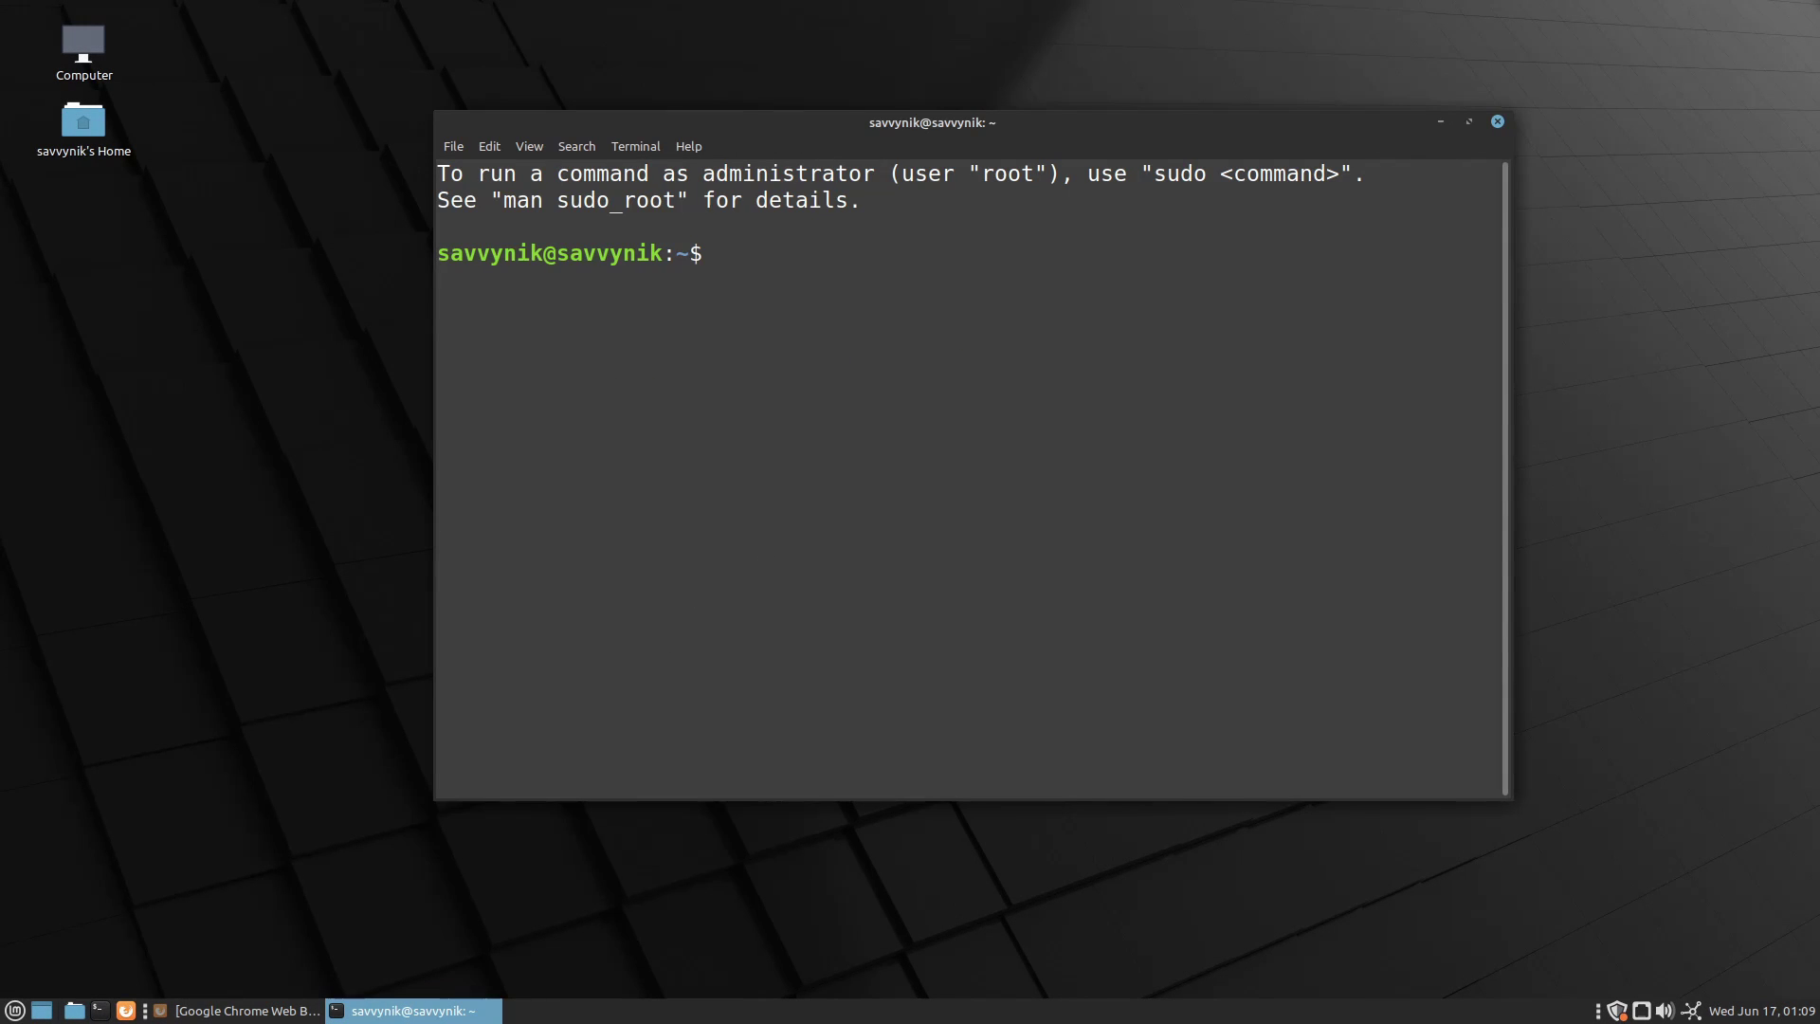
text(nvidia-)
key(Tab)
key(Tab)
key(Tab)
key(Tab)
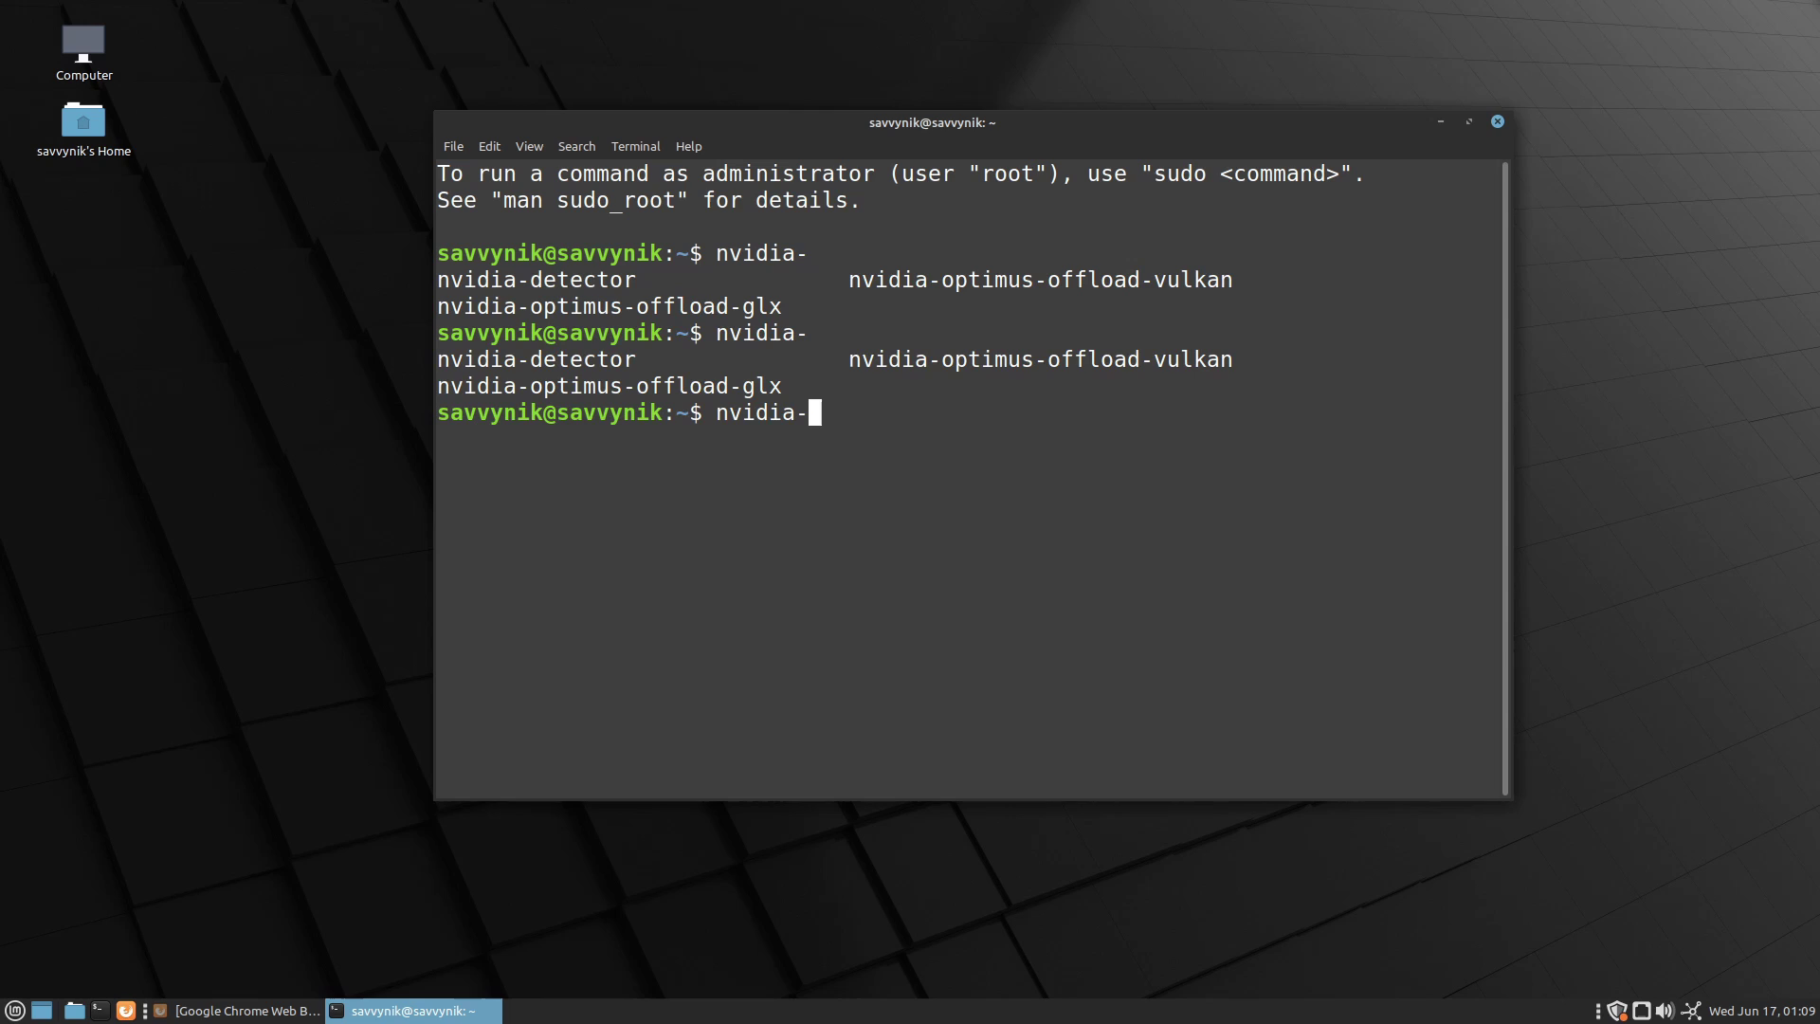
double_click(630, 390)
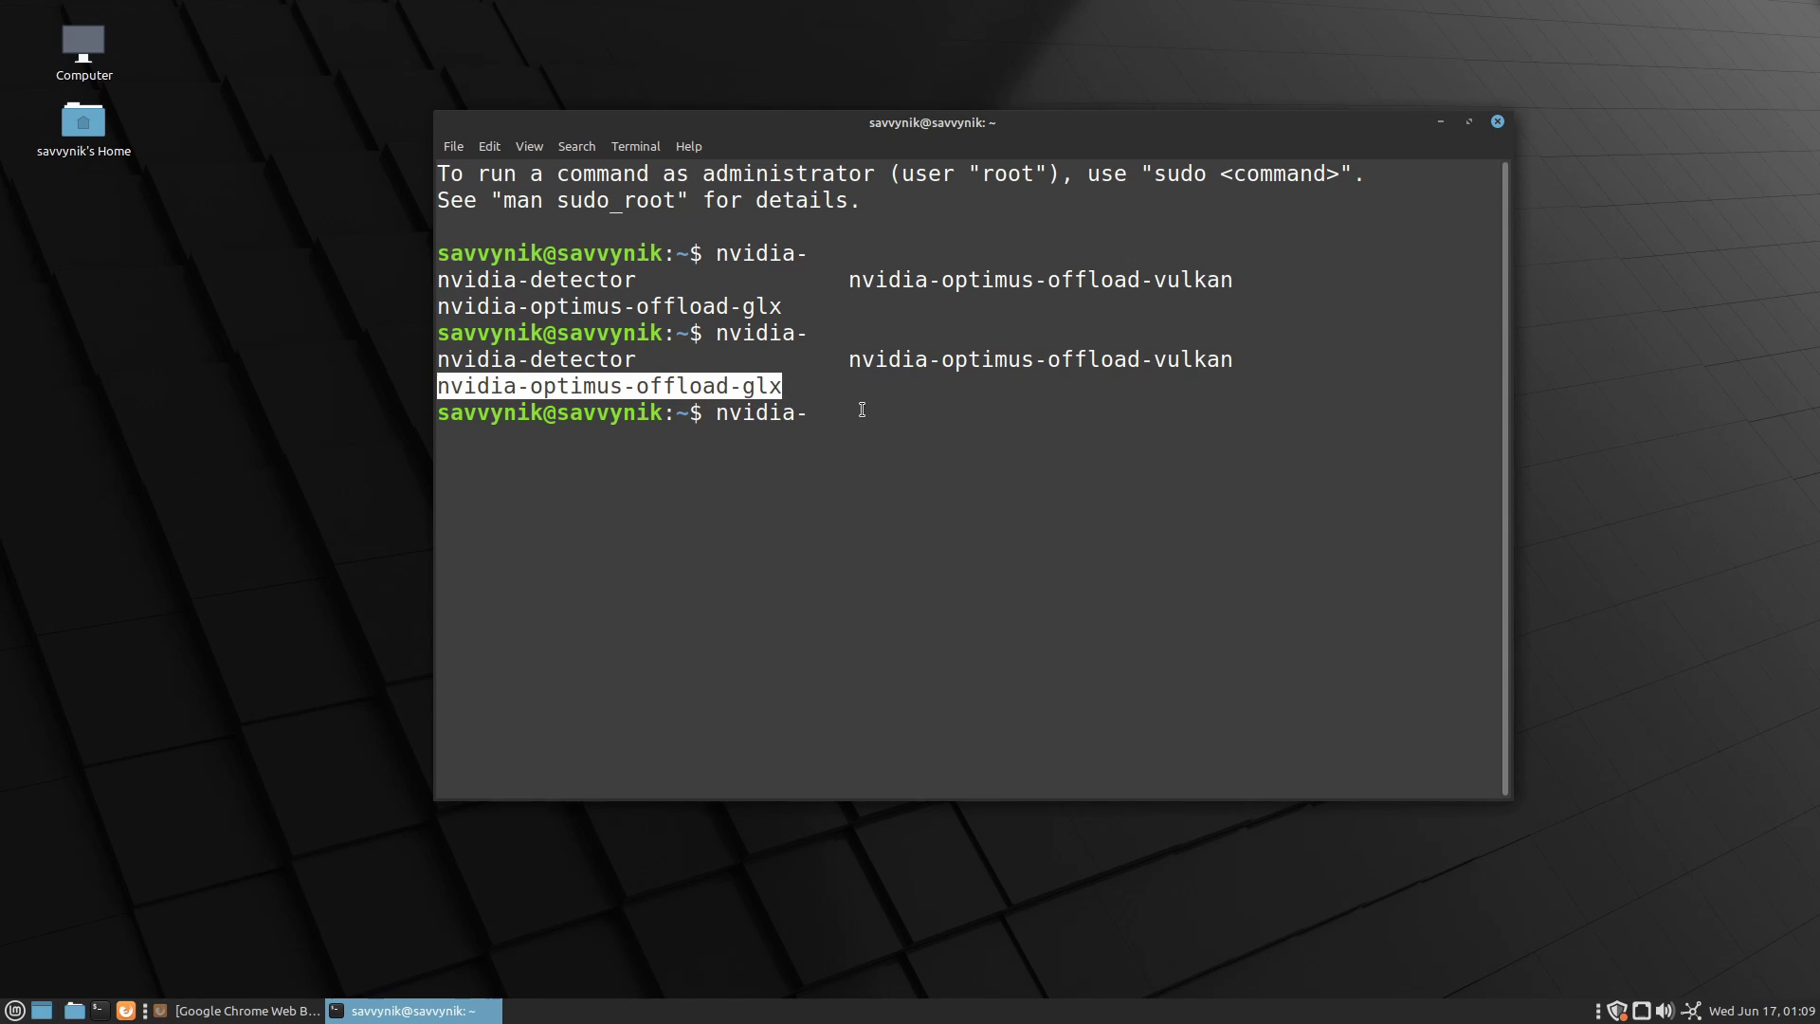
double_click(981, 366)
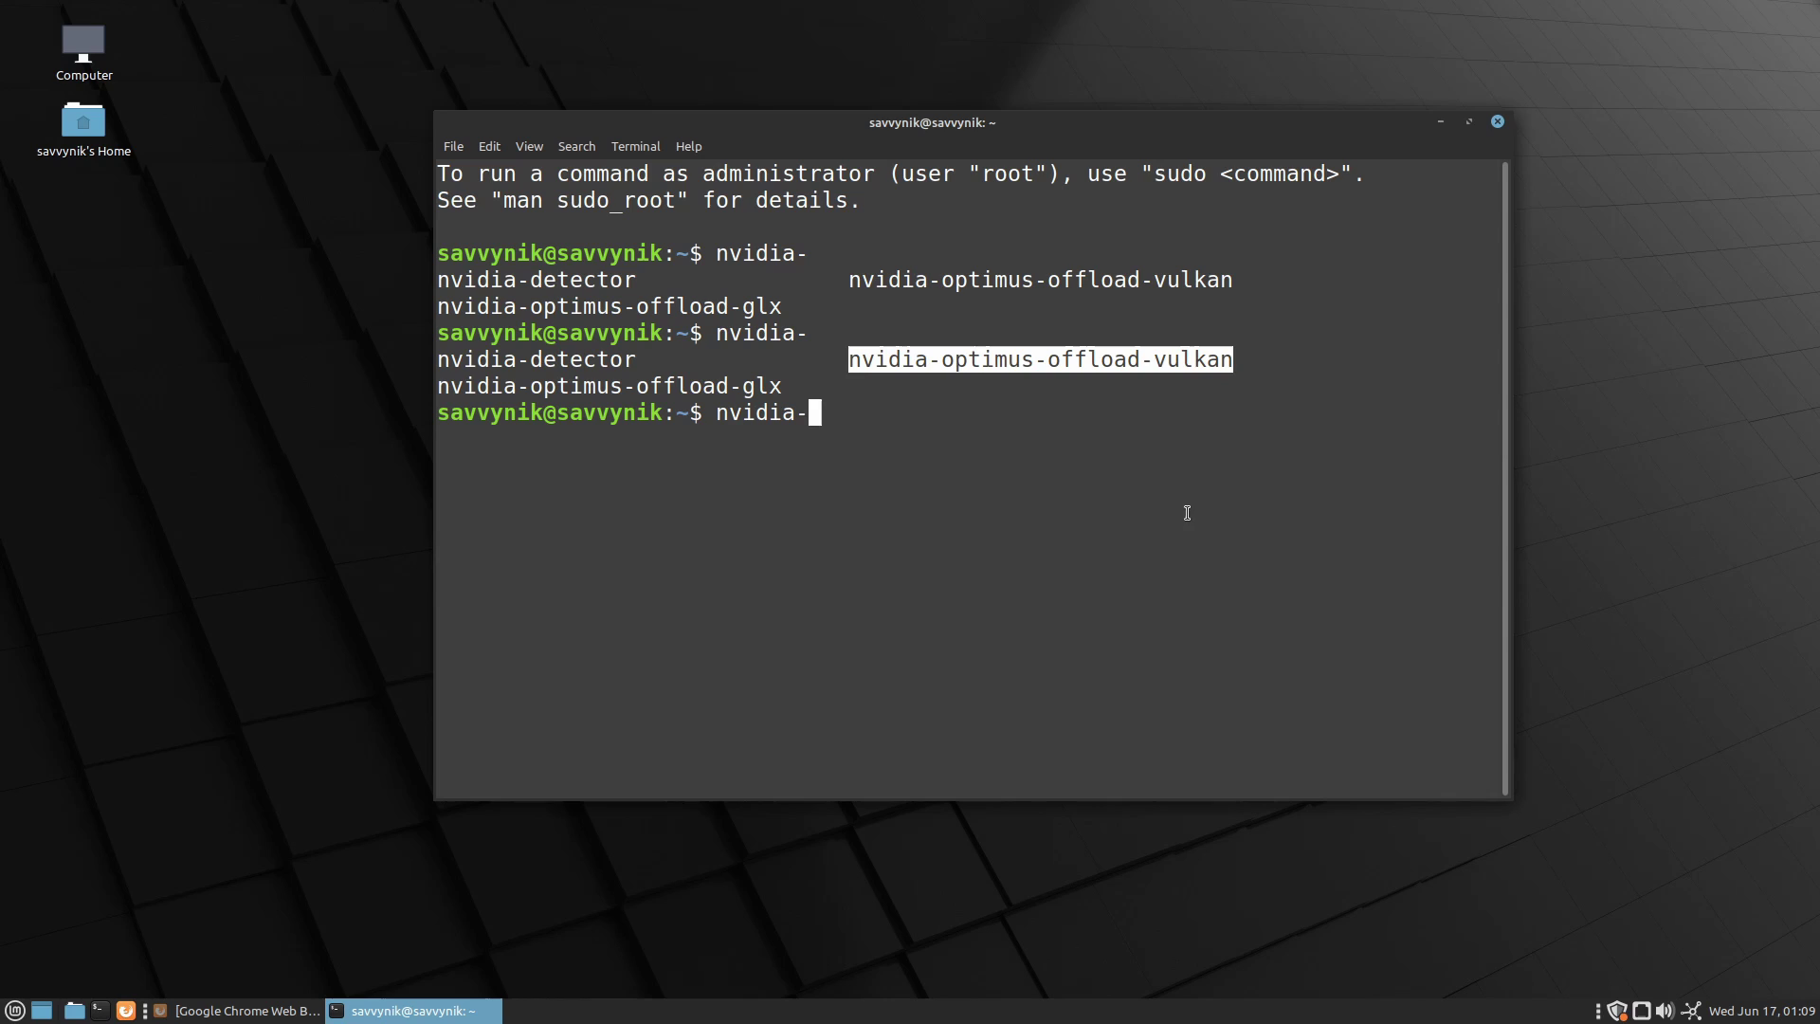
click(1018, 450)
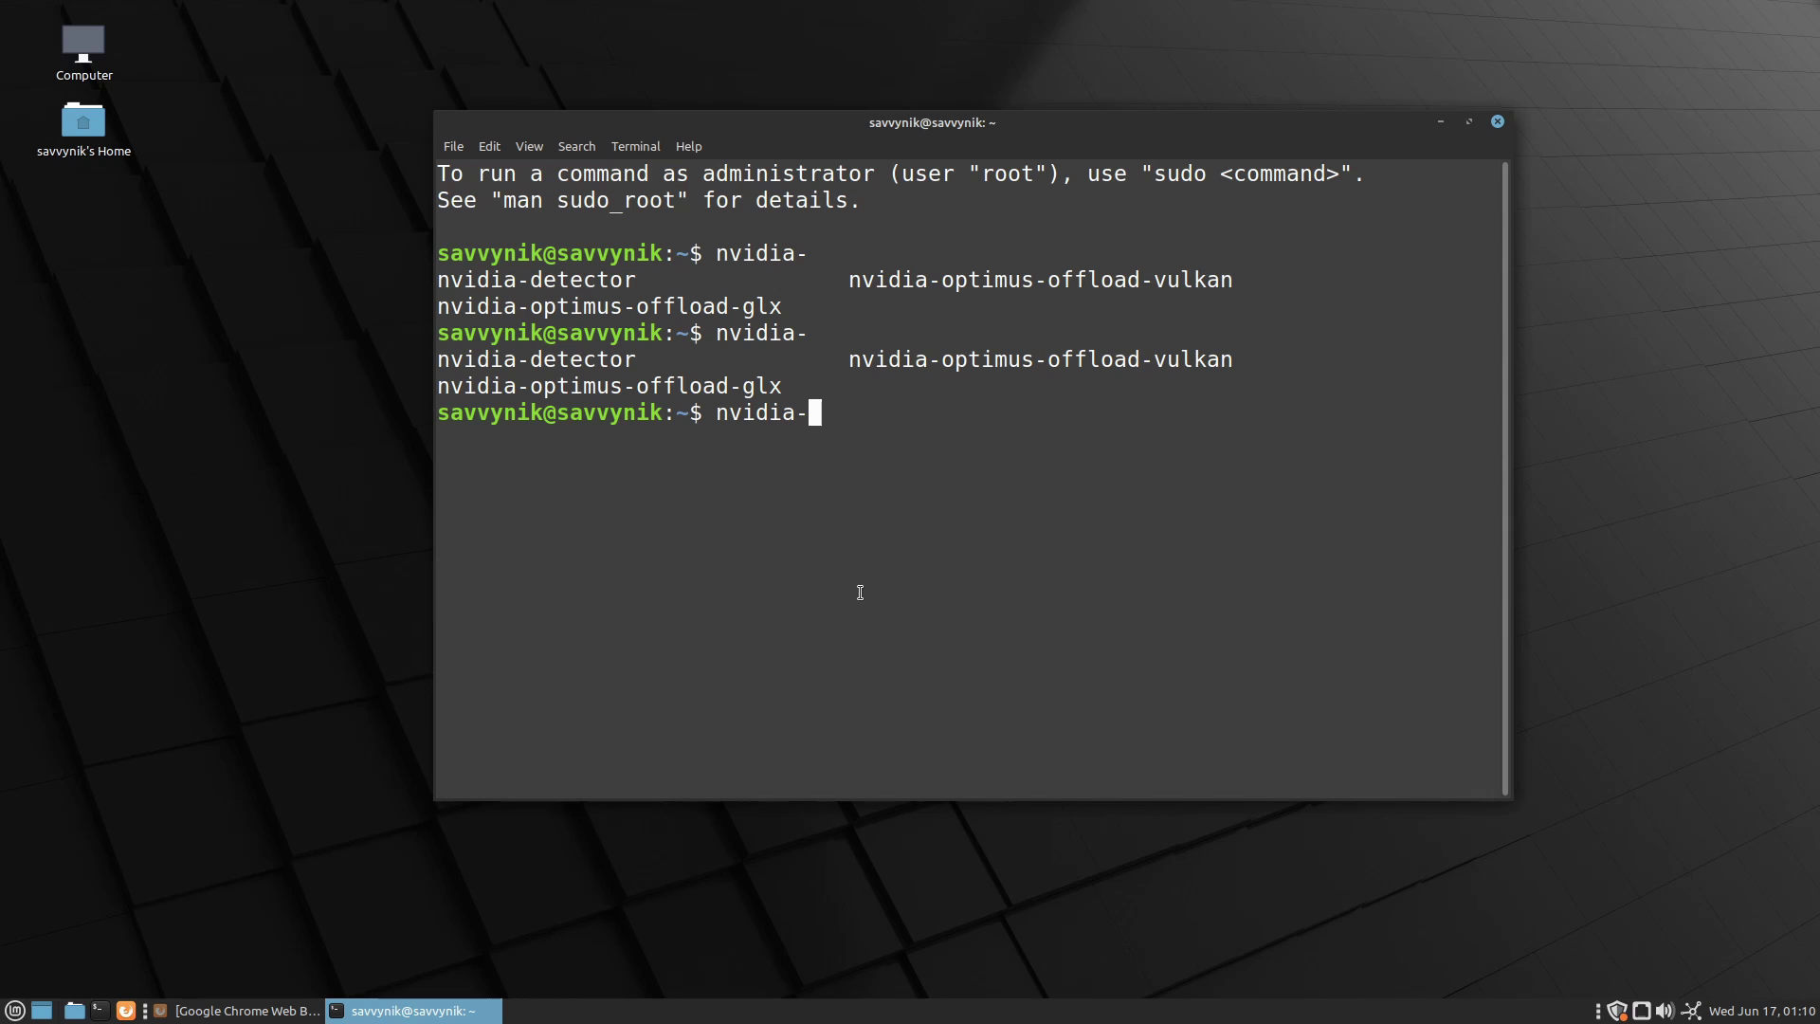
key(alt+F4)
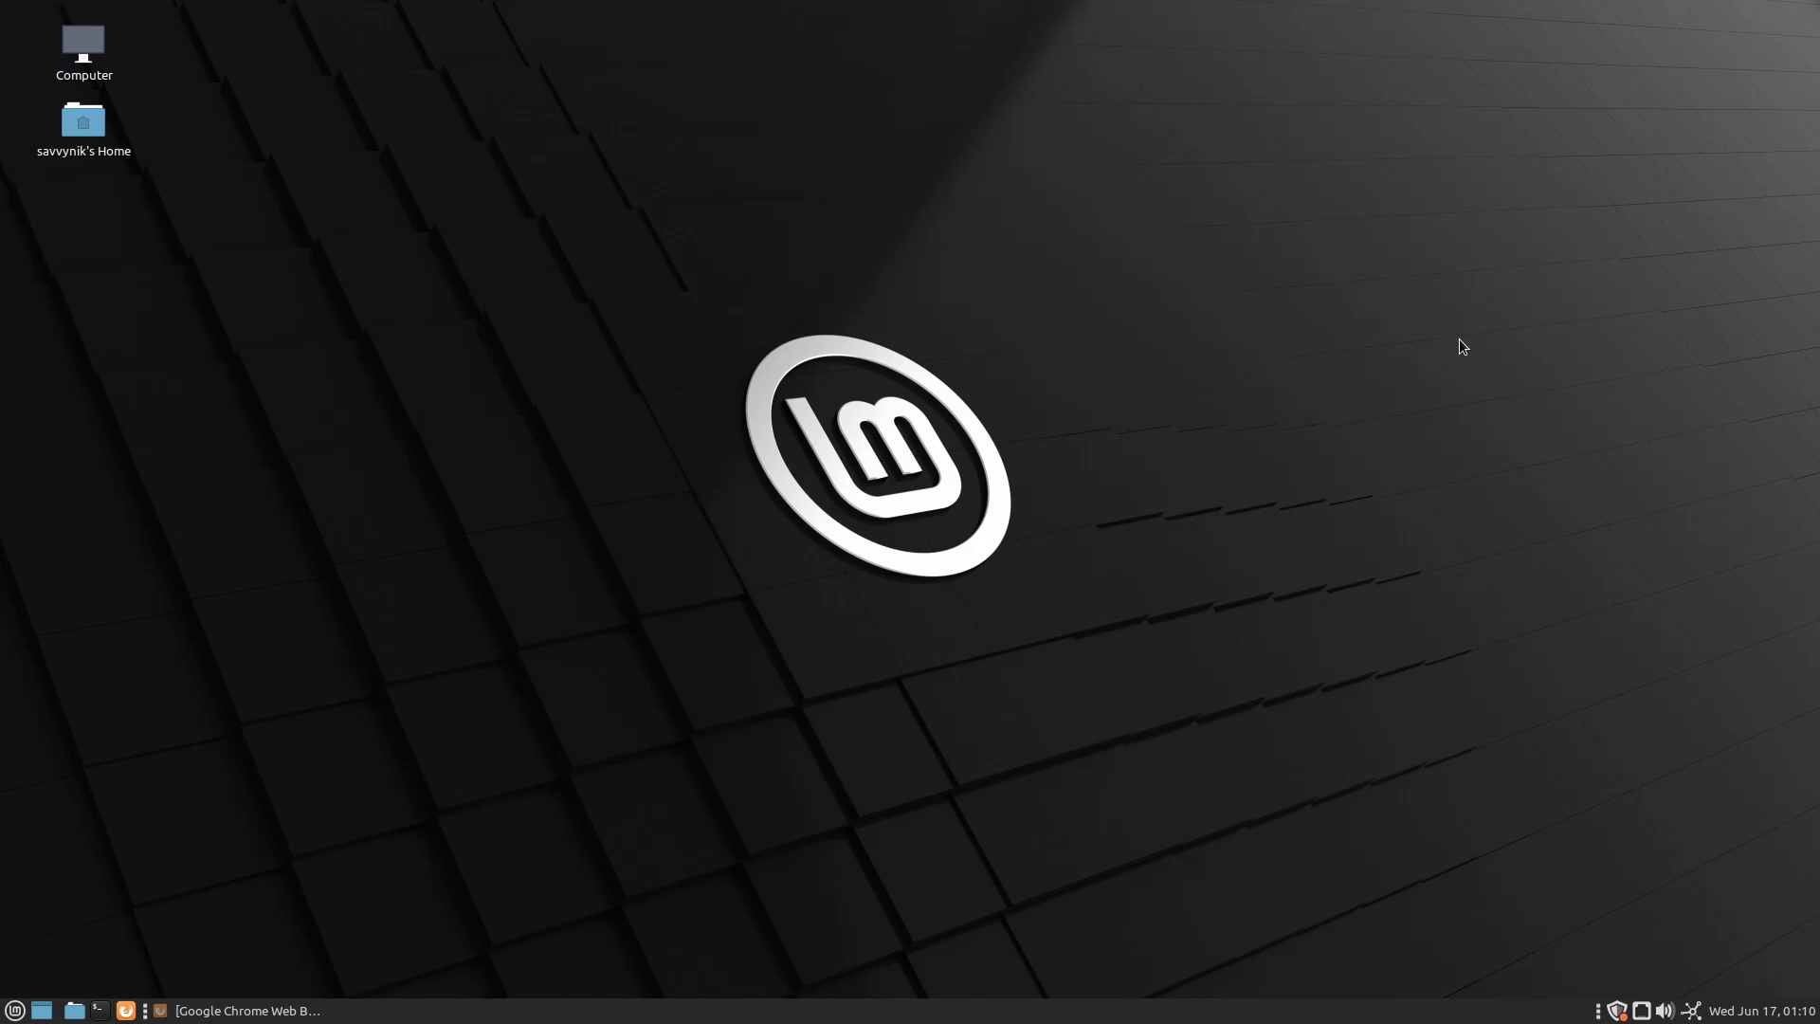